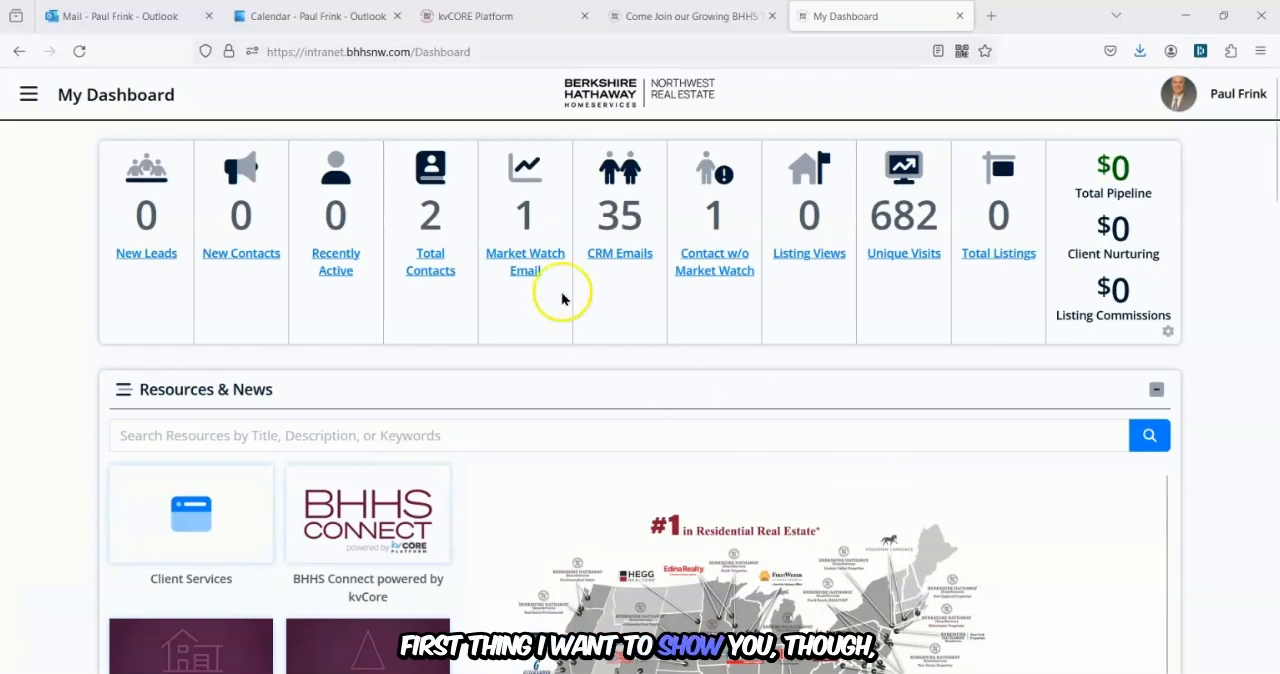
Open the Neighborhood Reports page from the Marketing section of the main menu.
left_click(28, 93)
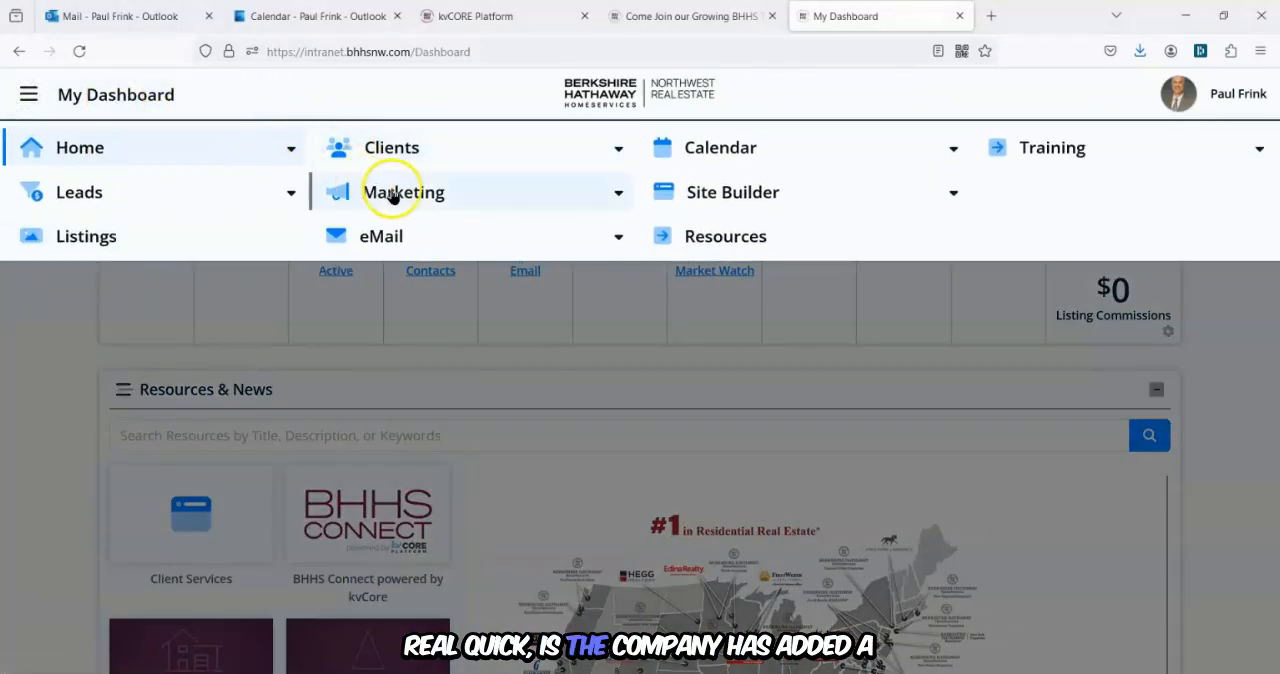
left_click(391, 191)
left_click(382, 290)
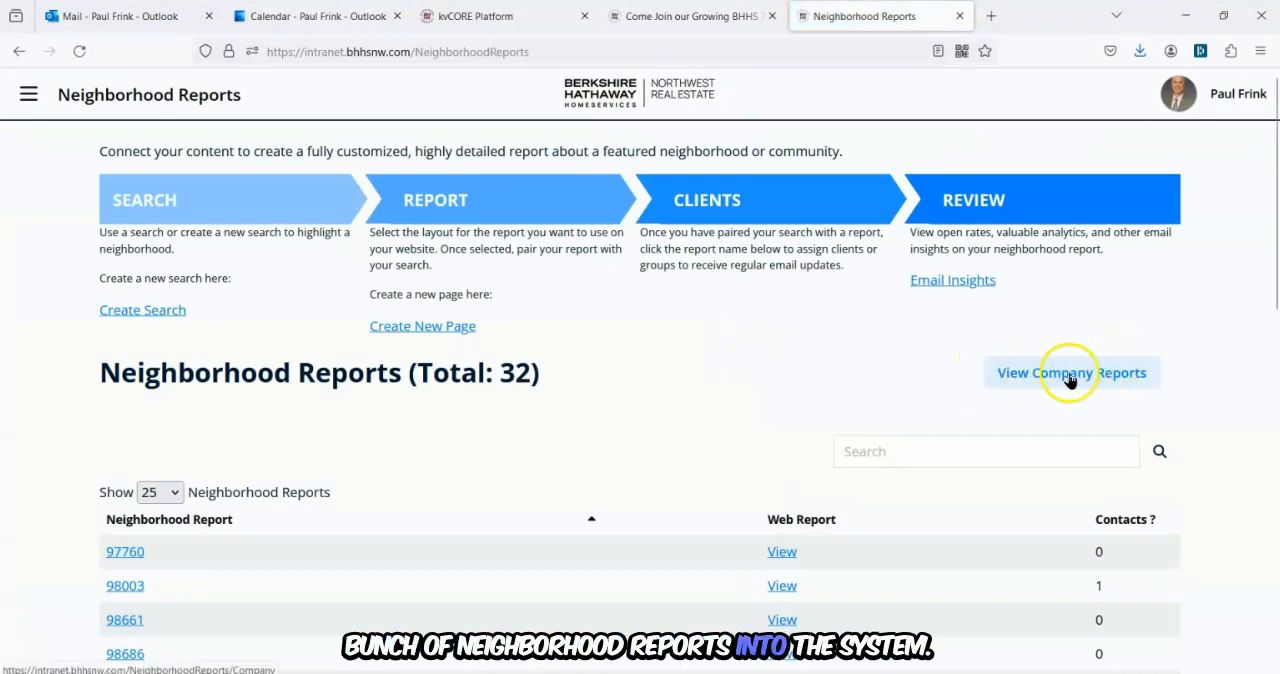
Open the company neighborhood reports and browse through all four pages of the list.
left_click(1068, 376)
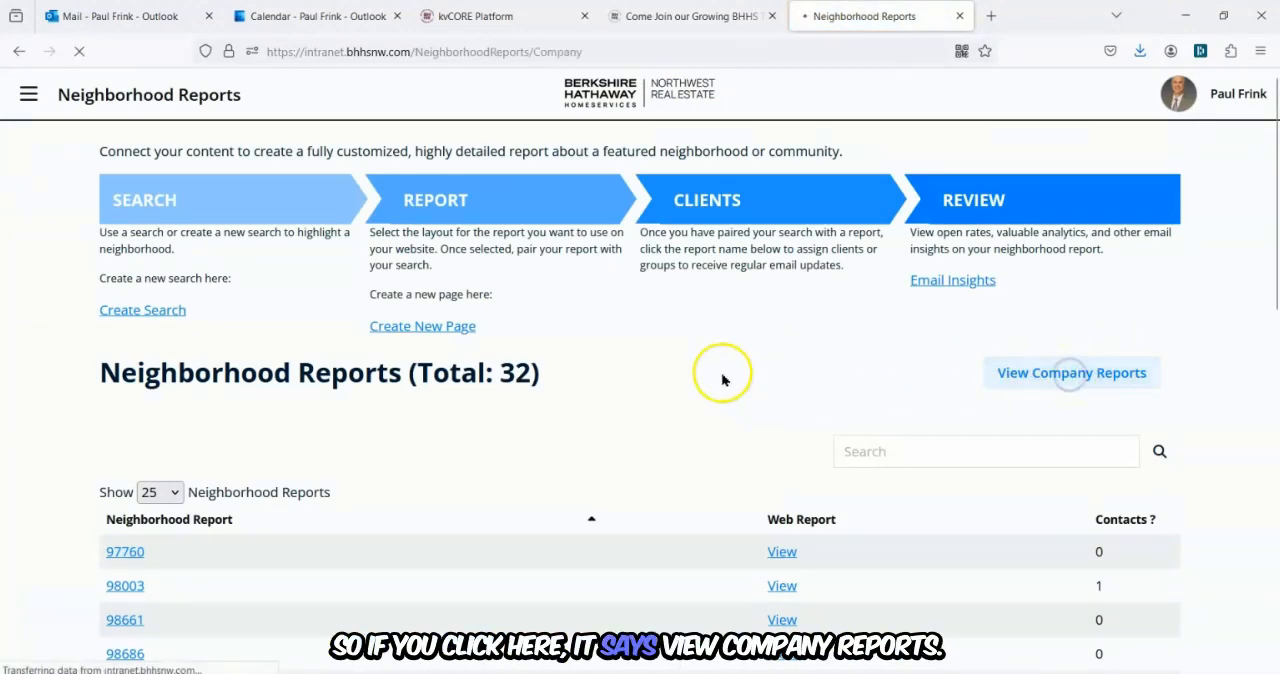
scroll(277, 394, "down", 5)
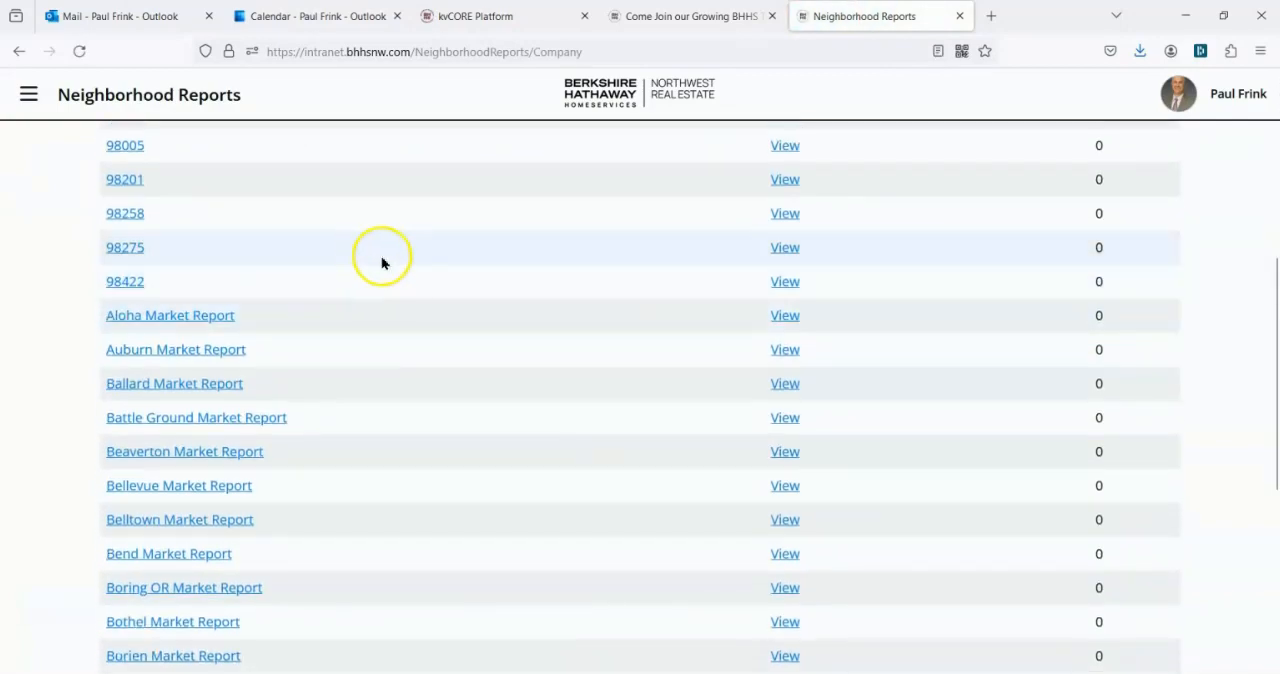
scroll(381, 262, "down", 5)
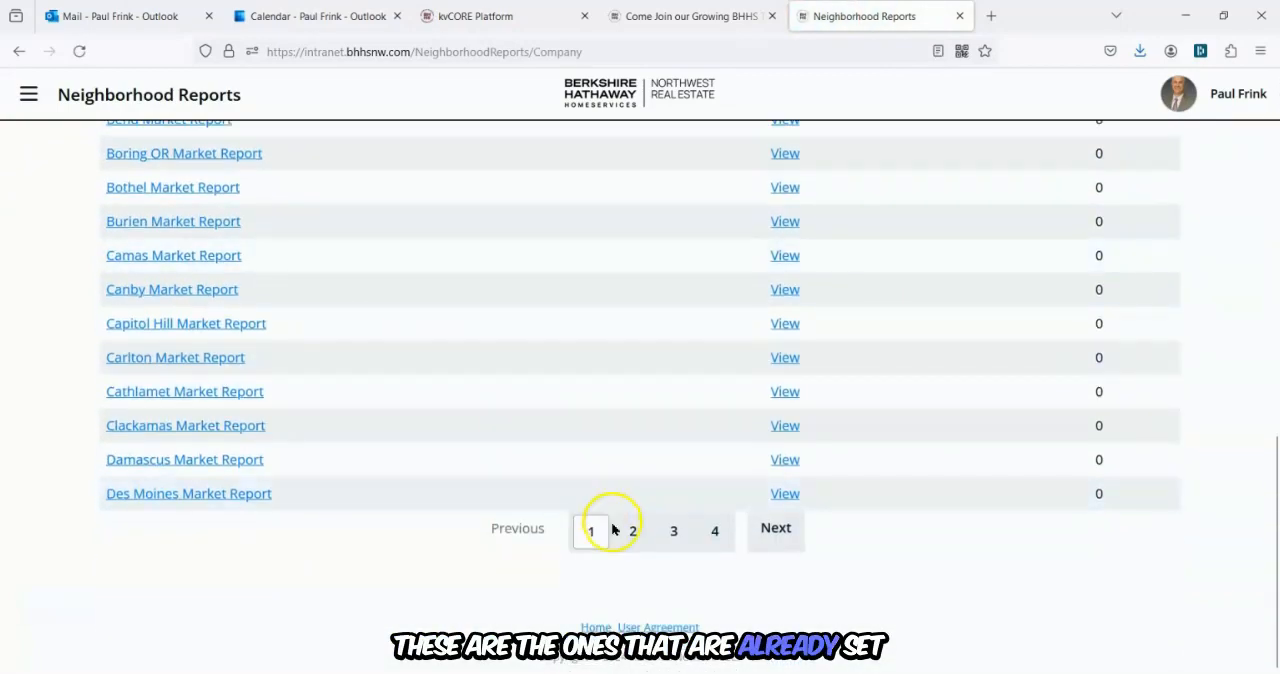
left_click(632, 531)
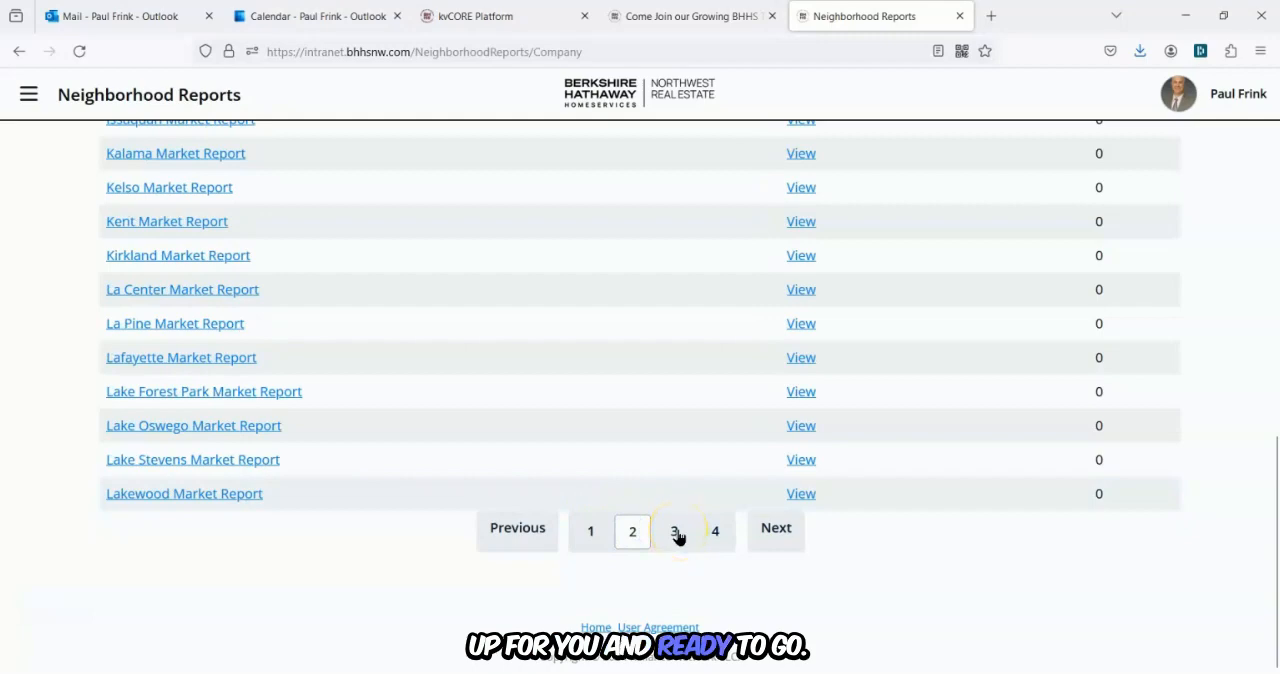
left_click(675, 533)
left_click(716, 536)
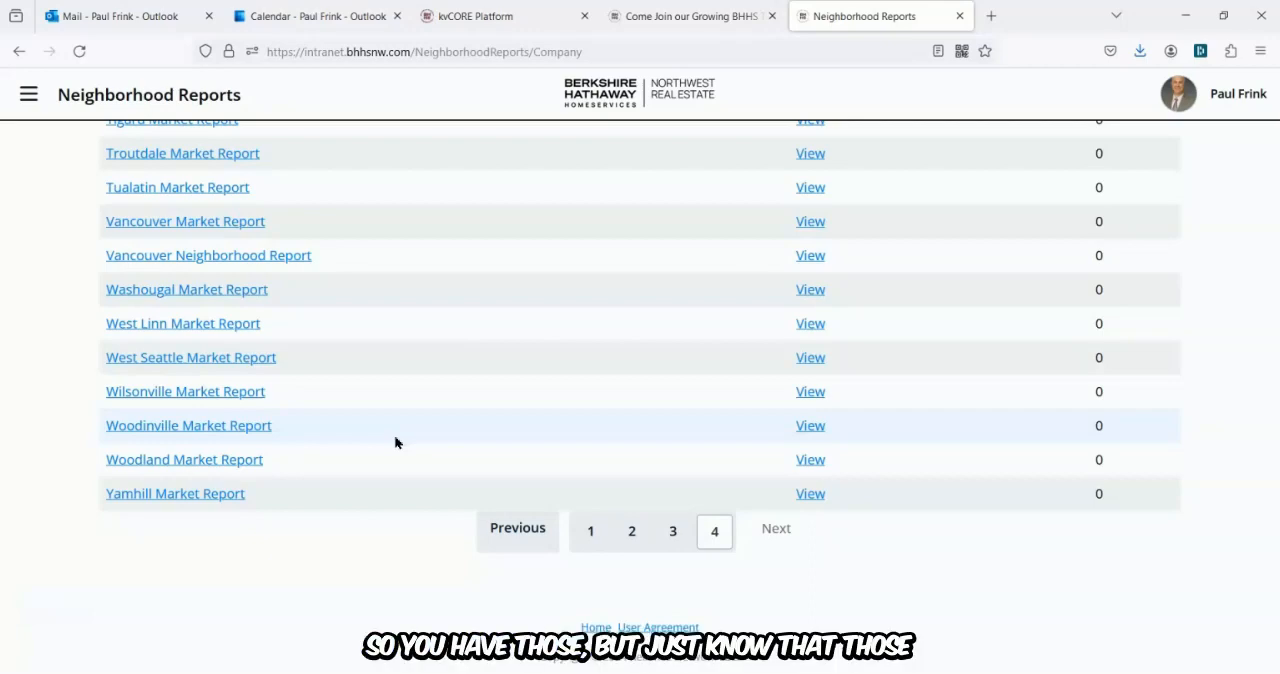
scroll(395, 440, "up", 10)
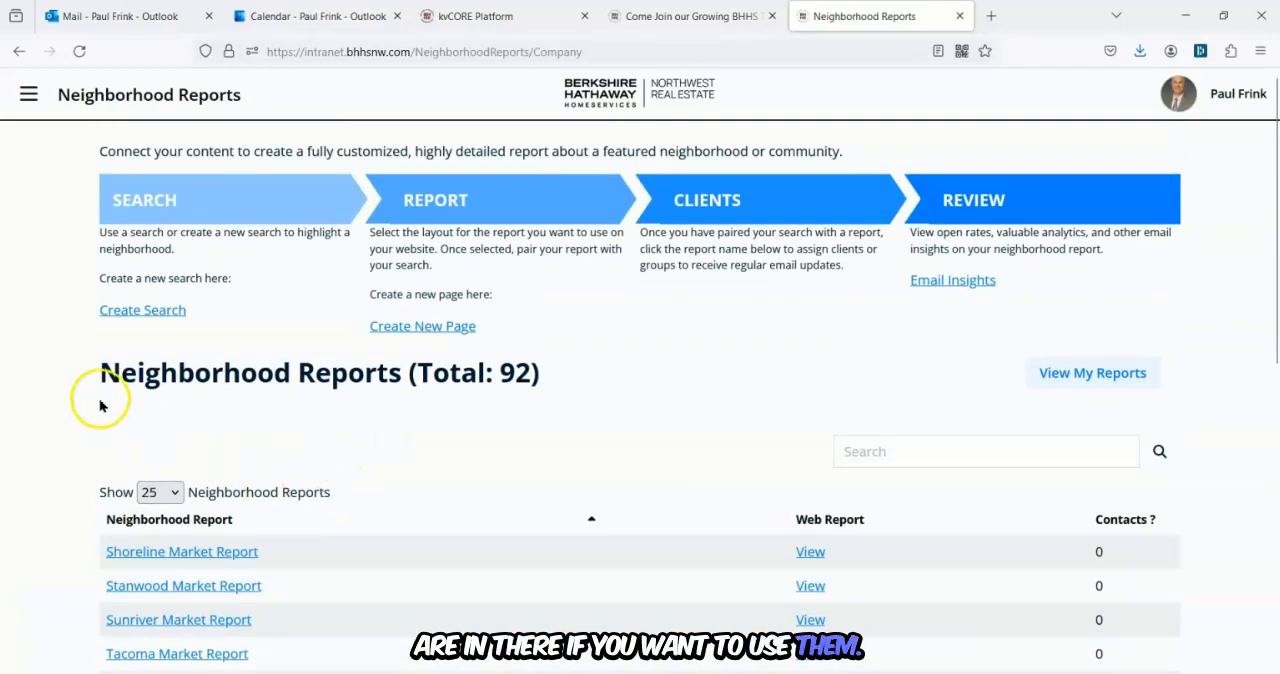
Switch back to your own neighborhood reports and scroll through that list.
left_click(28, 95)
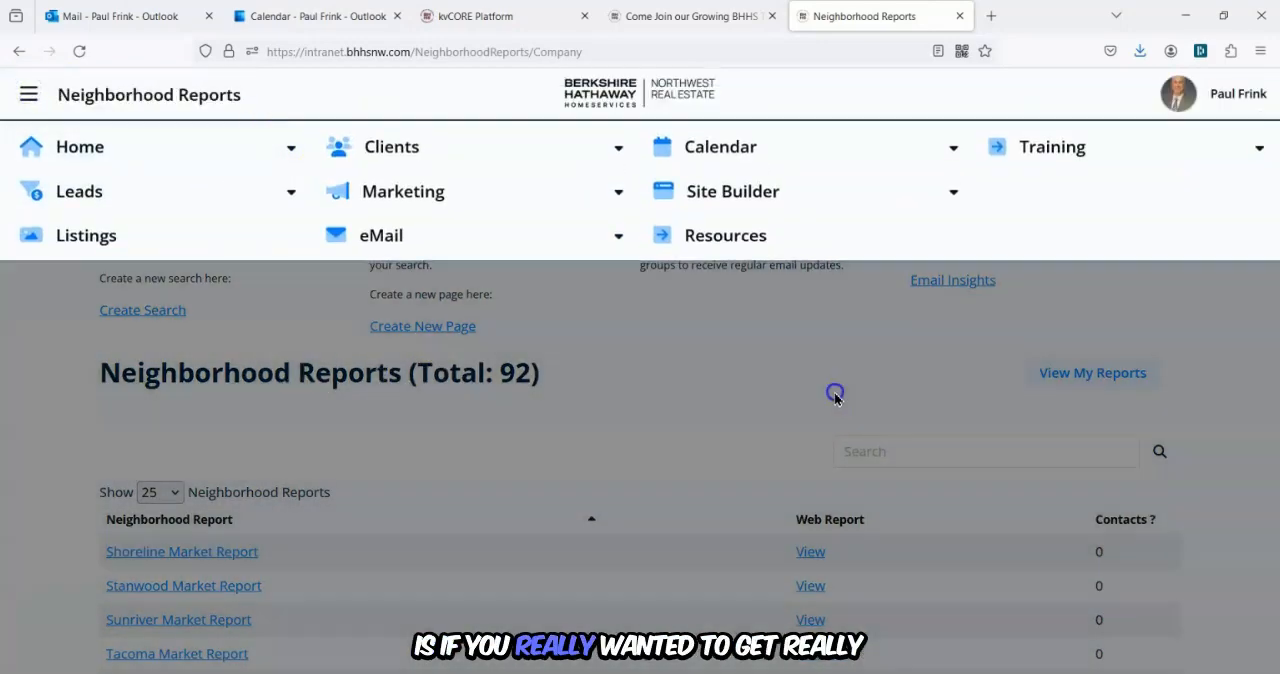
left_click(1100, 373)
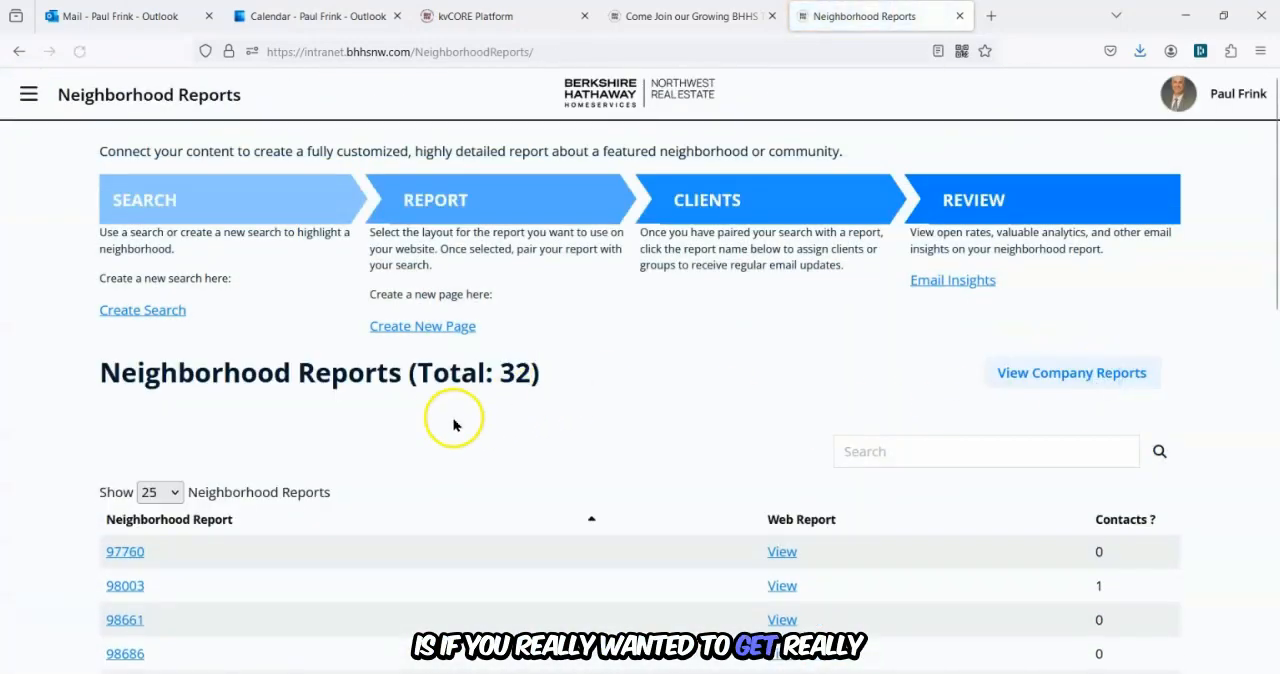
scroll(453, 425, "down", 5)
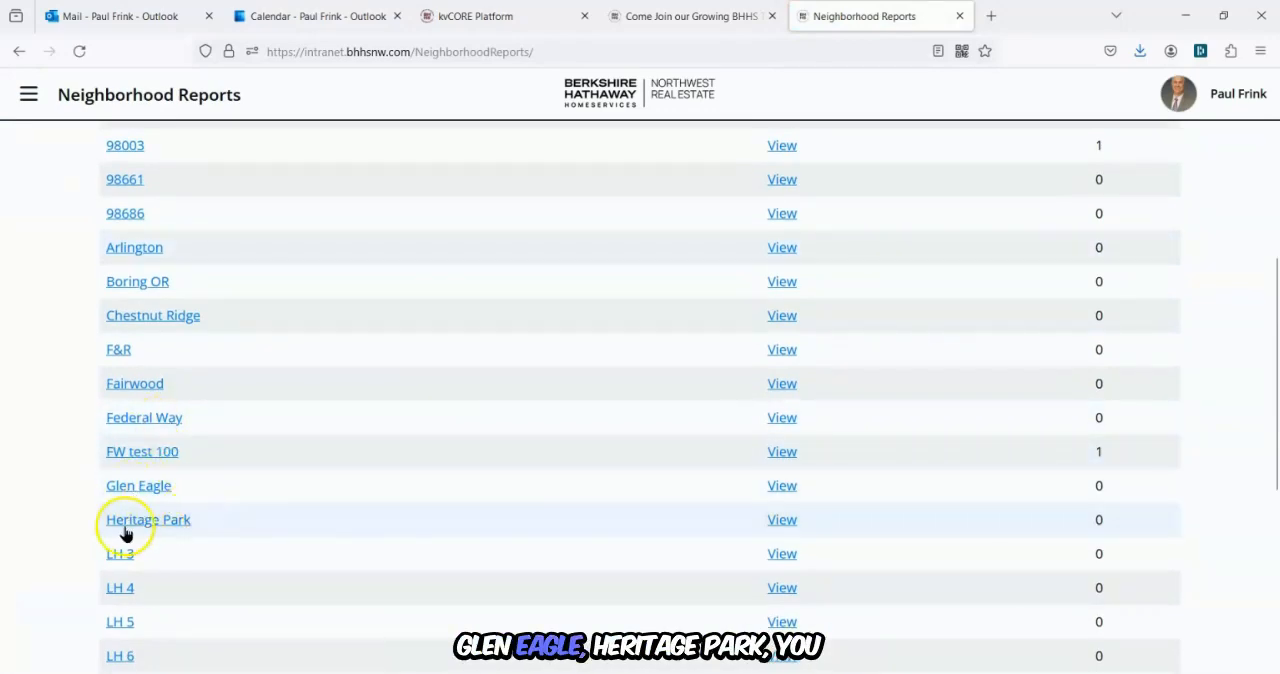
scroll(125, 533, "down", 5)
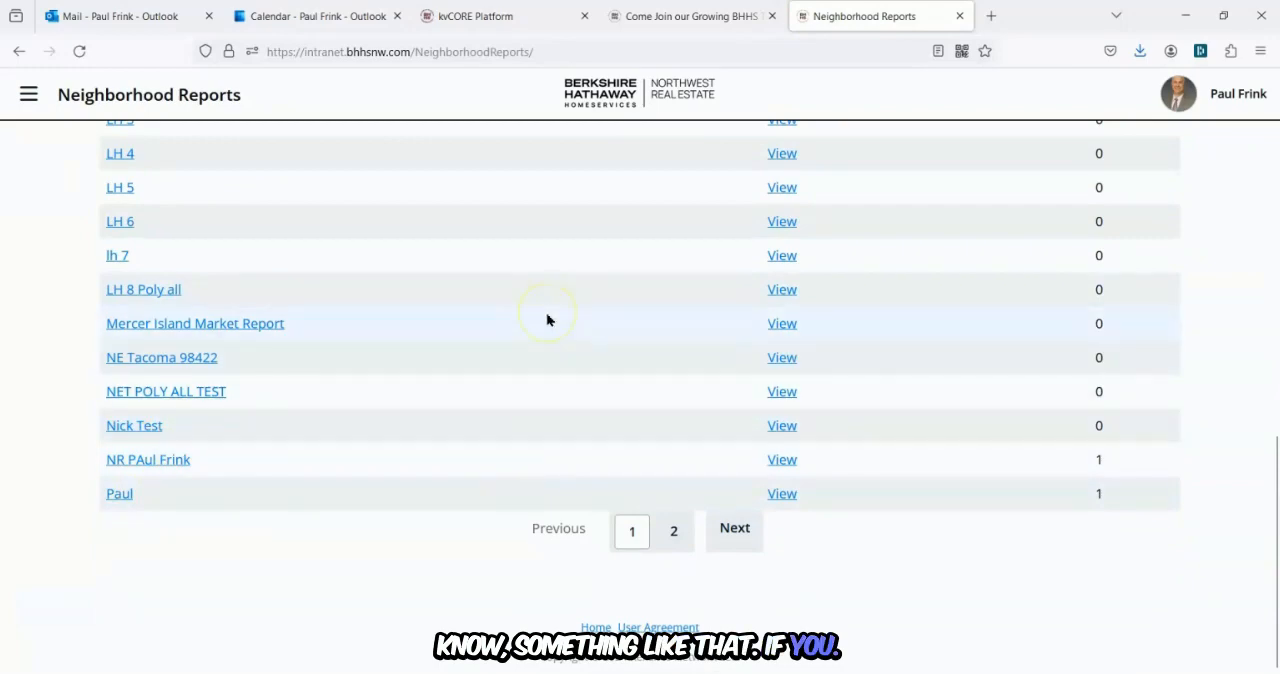
scroll(547, 318, "up", 3)
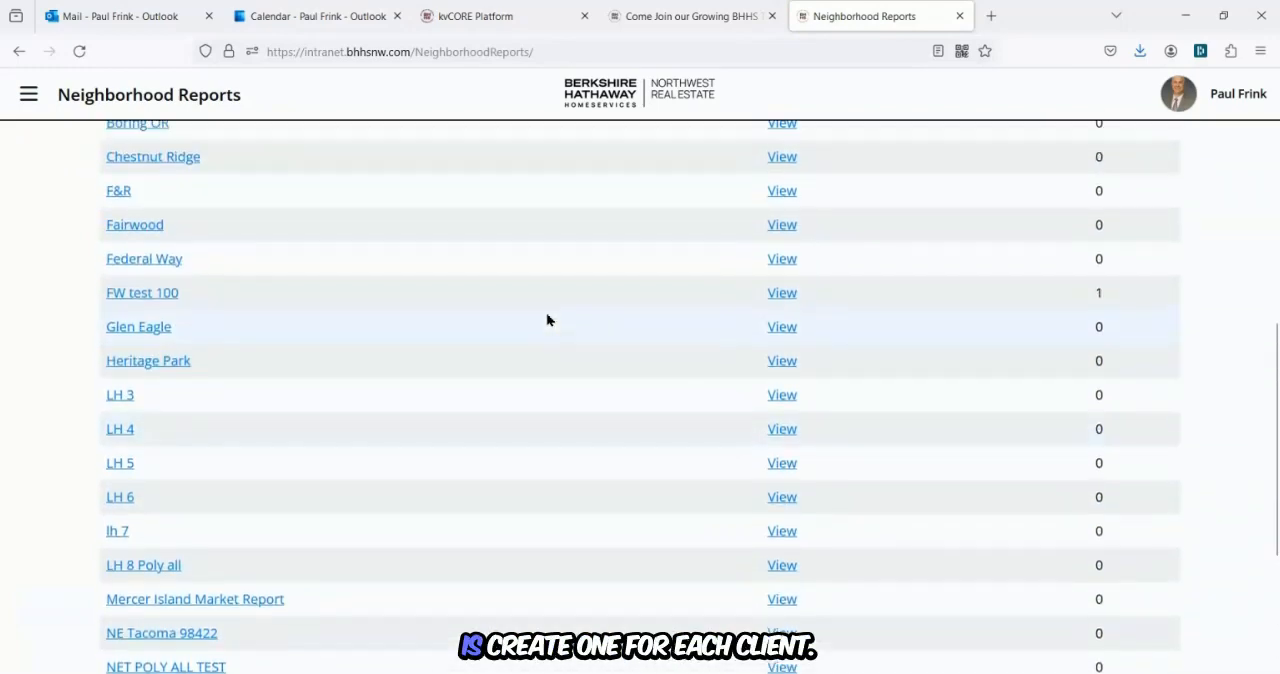
scroll(547, 318, "up", 2)
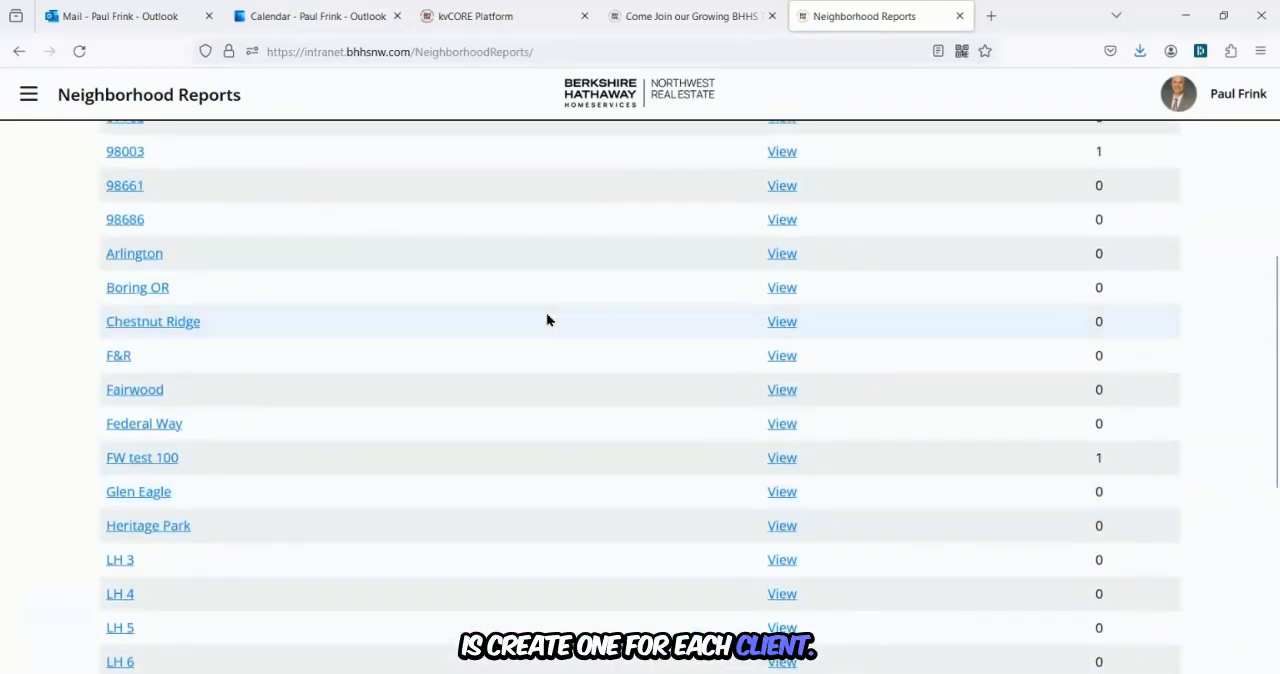
scroll(547, 318, "up", 5)
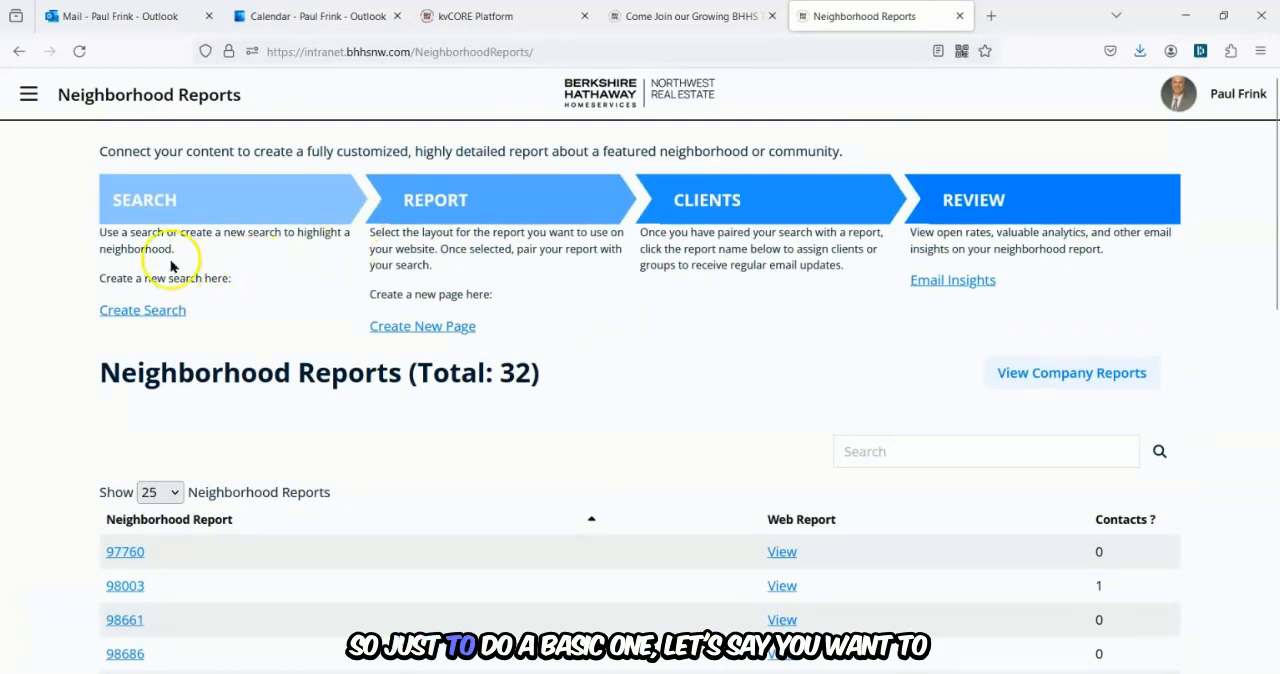
scroll(112, 340, "down", 3)
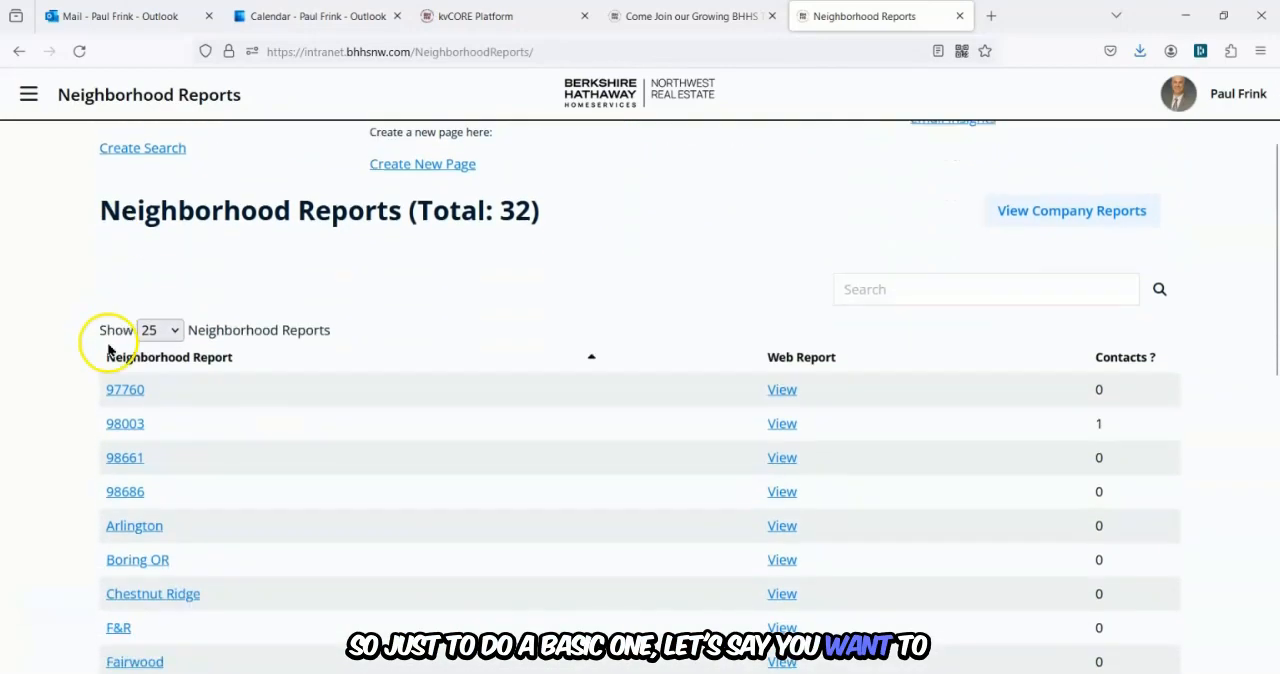
scroll(69, 320, "up", 3)
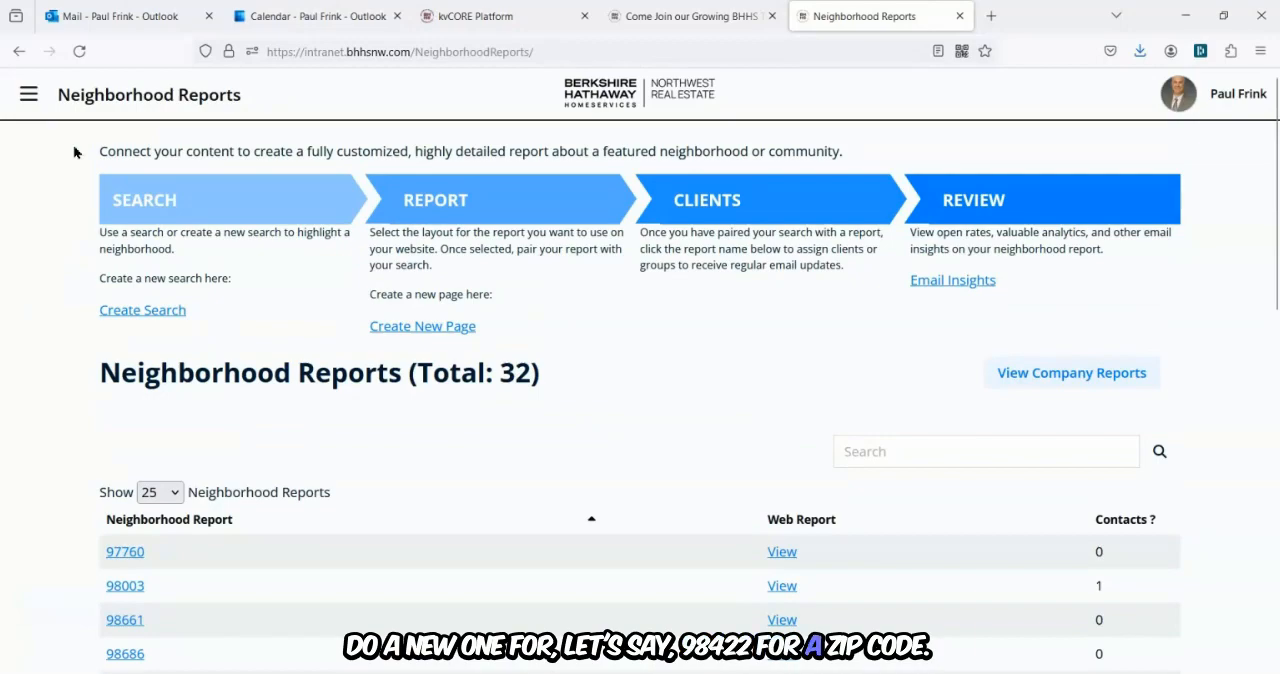
Open the Site Builder's Add search page to create a new property search.
left_click(29, 94)
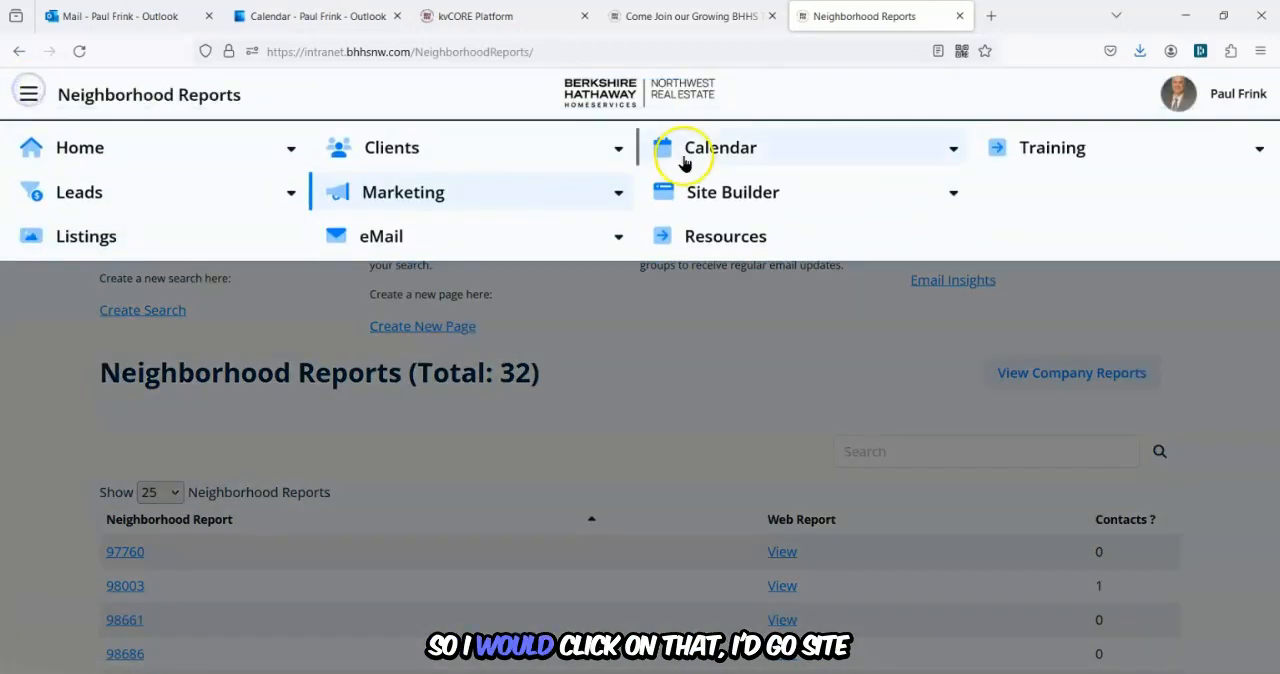
left_click(805, 192)
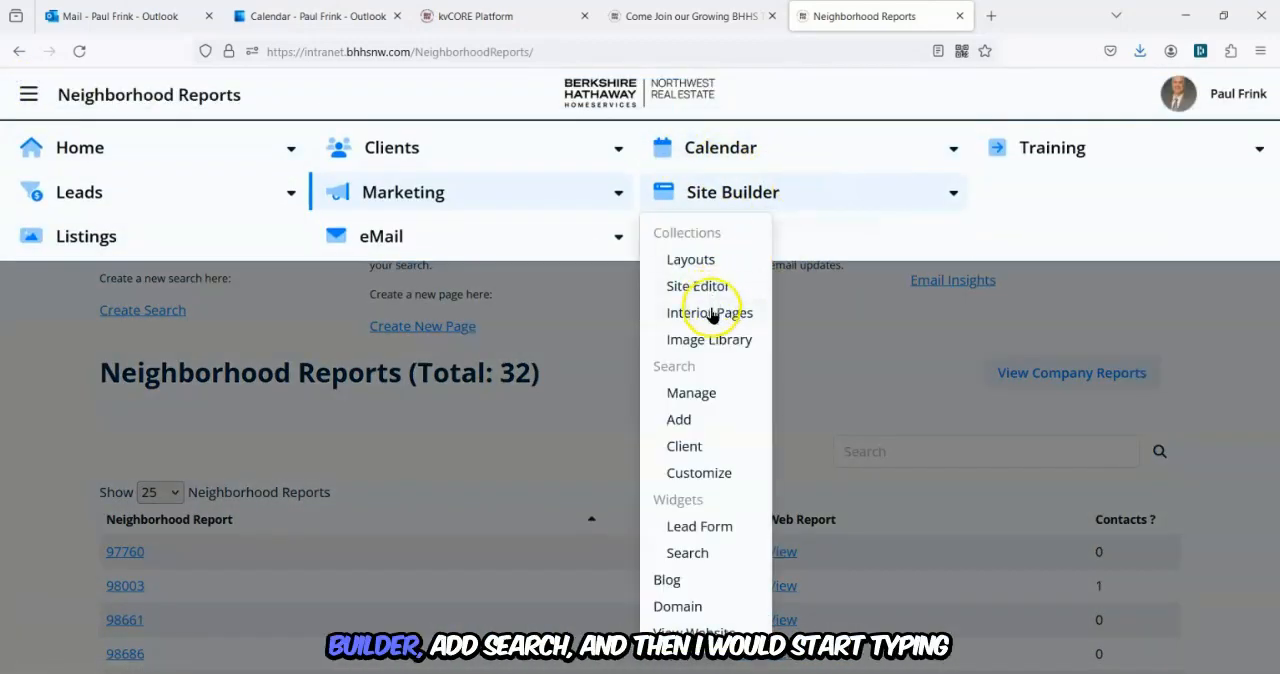
left_click(698, 424)
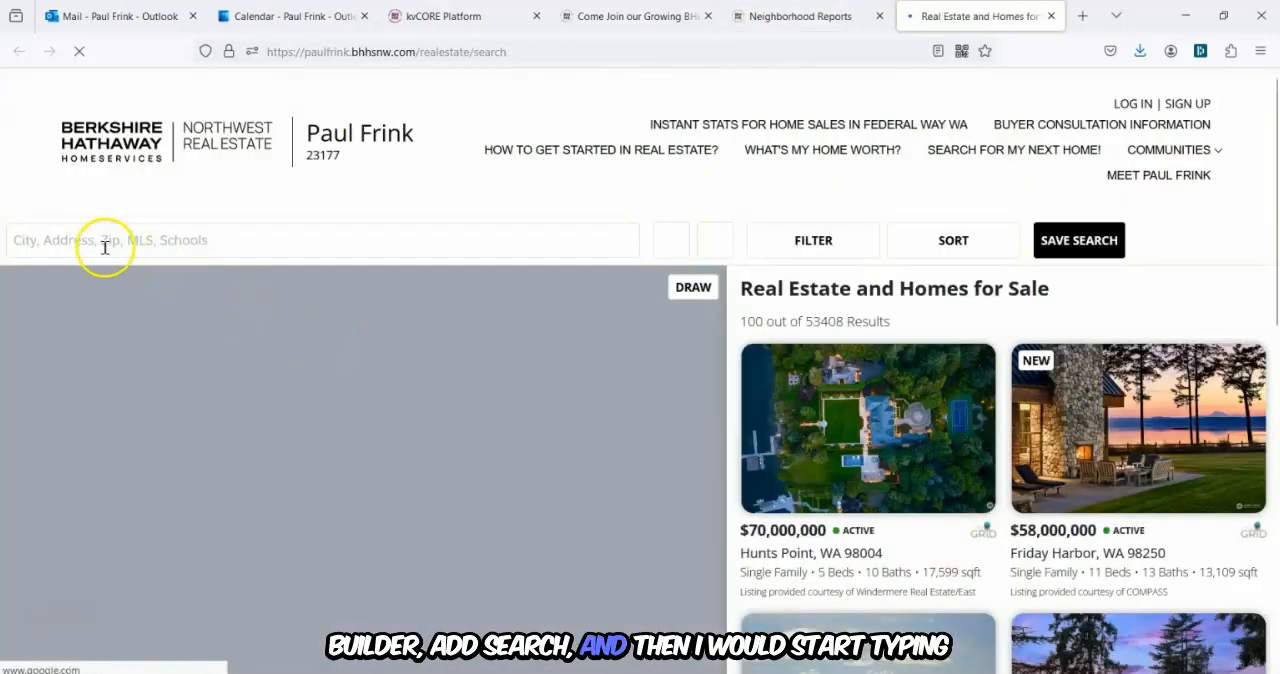
Enter the zip code 98422 in the property search box.
left_click(100, 242)
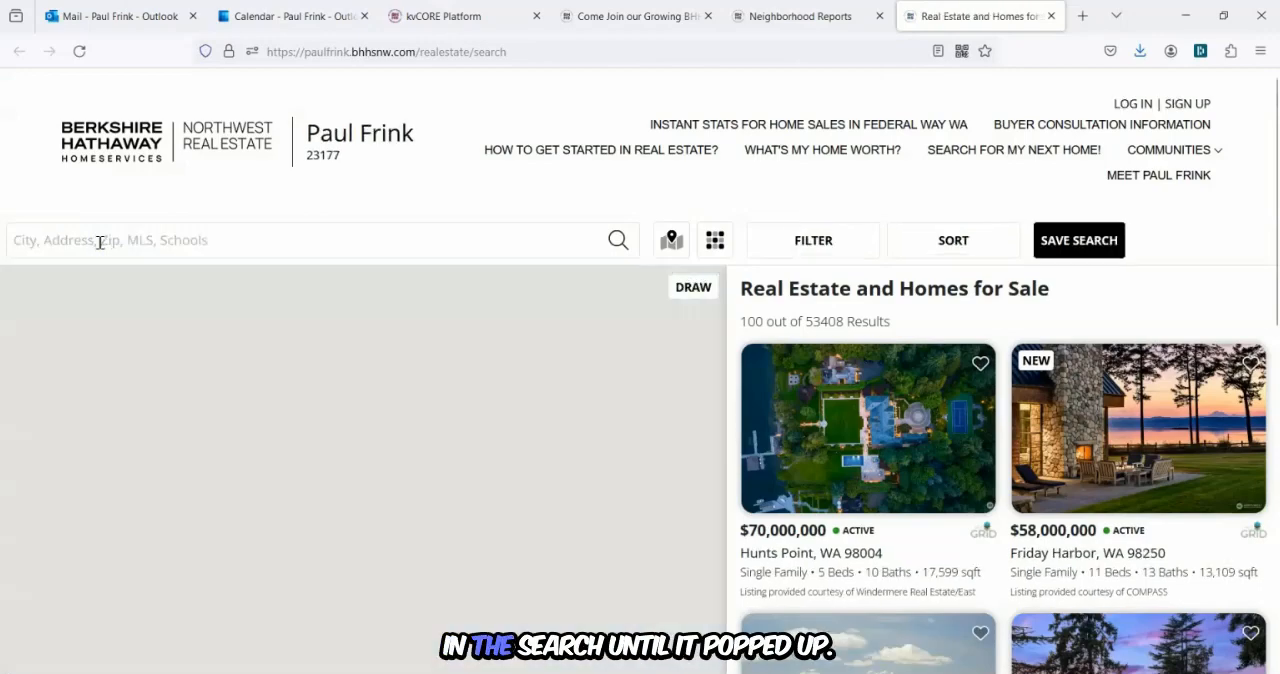
type("22")
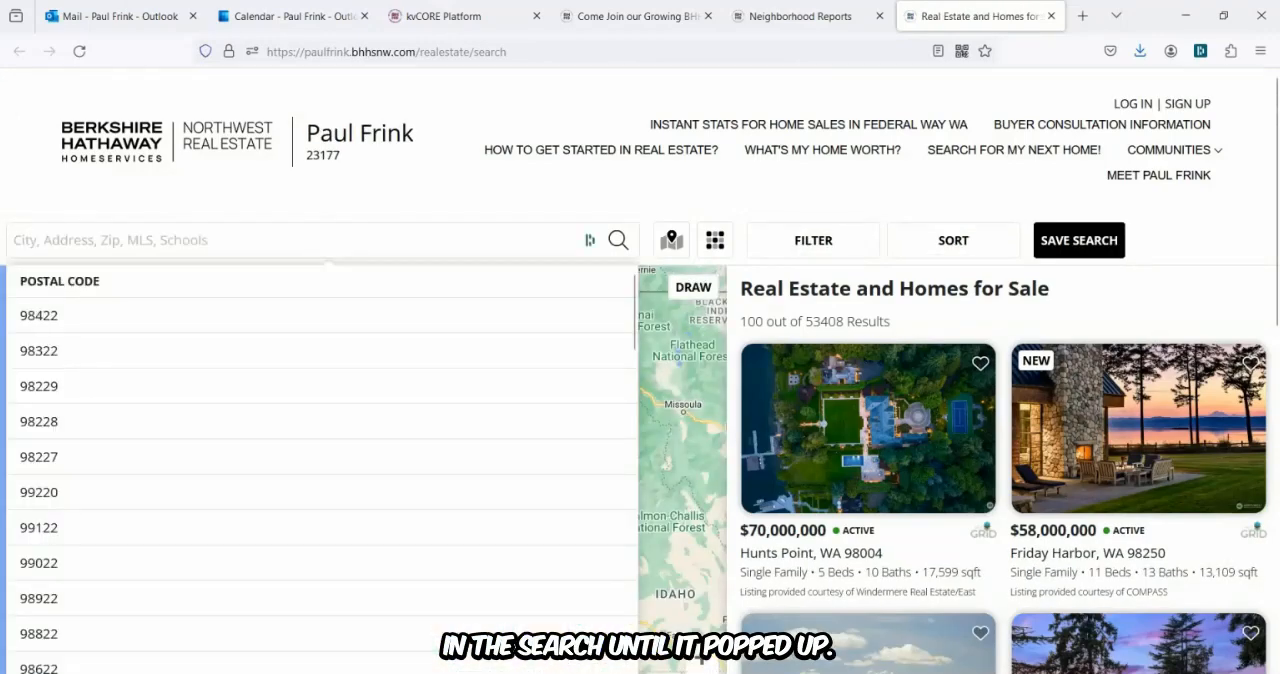
type("98422")
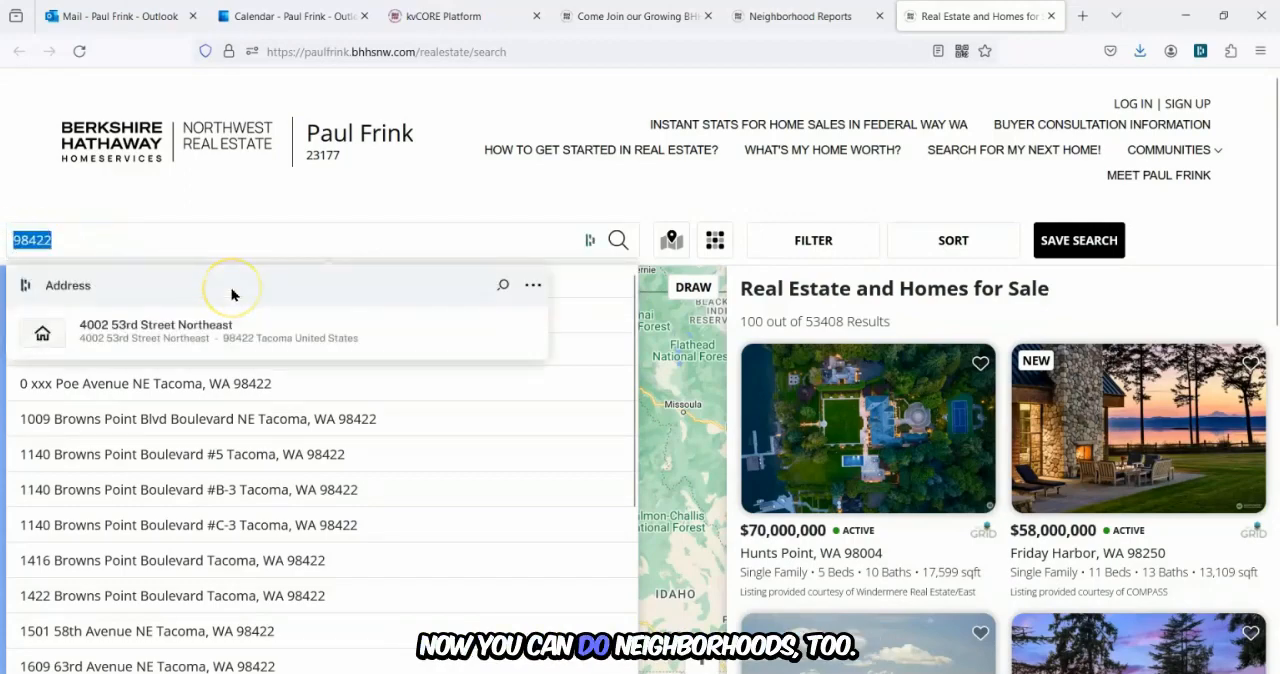
type("stonebrook")
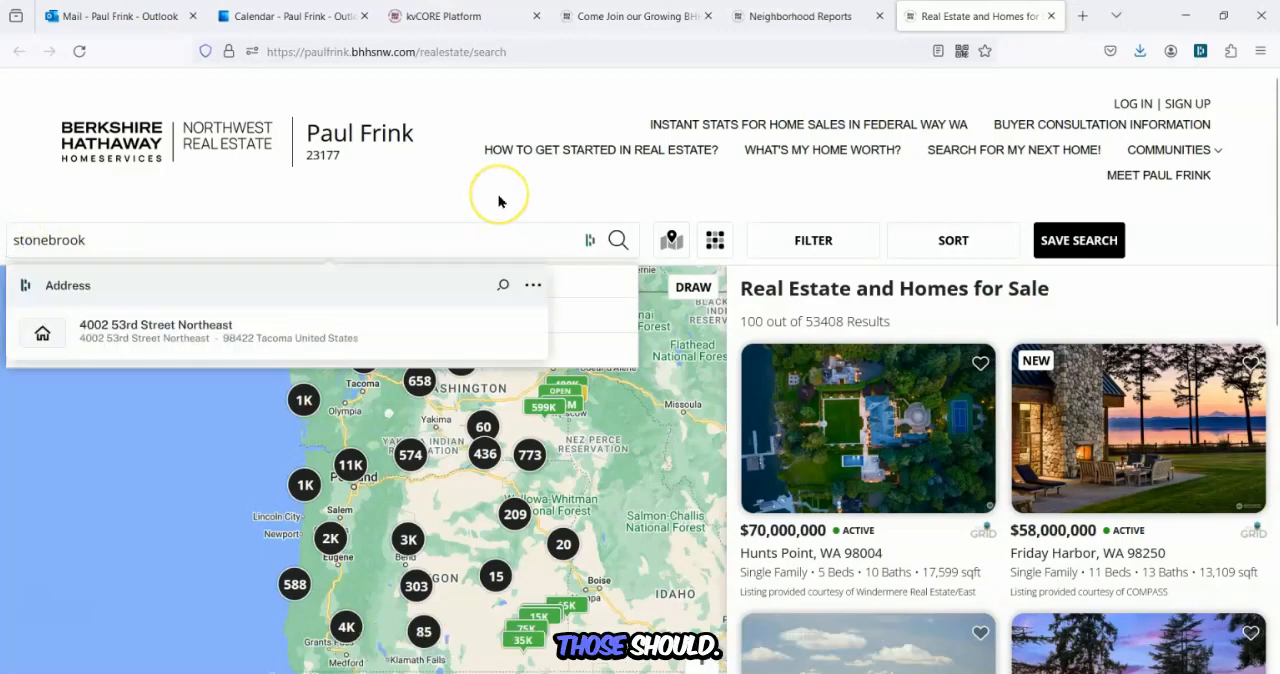
Try searching for the neighborhood the summit at stonebrook instead.
type("the summit")
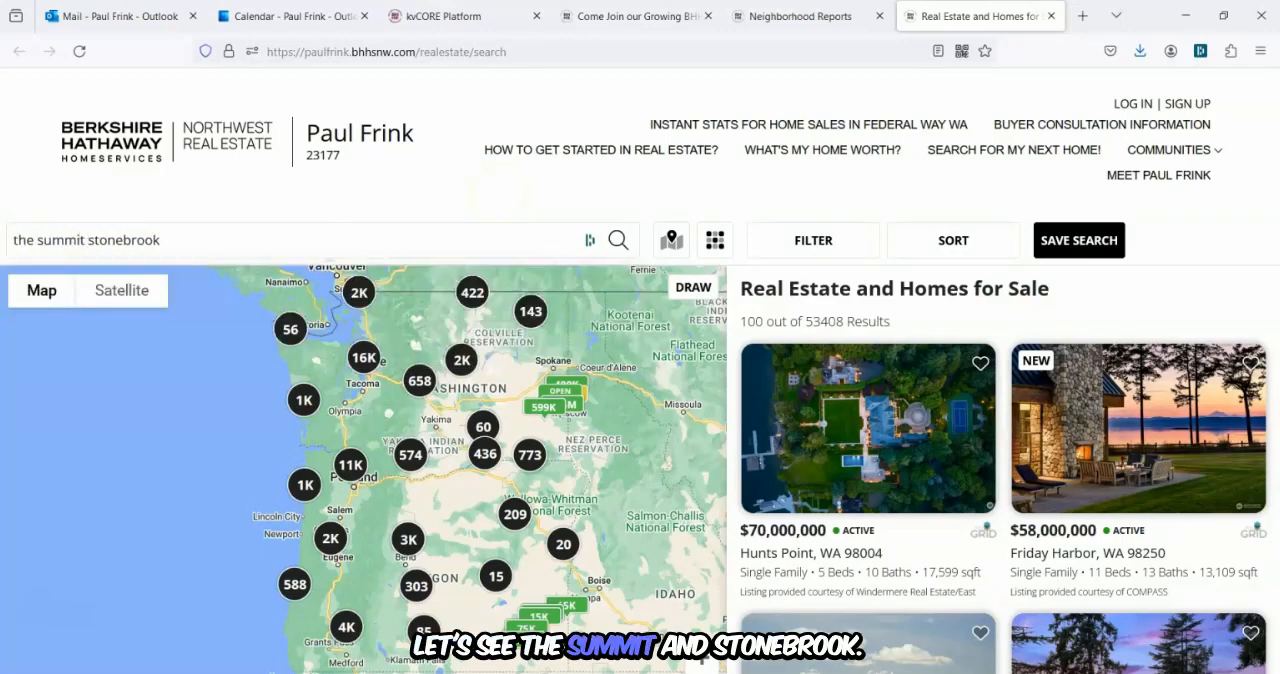
type(" at")
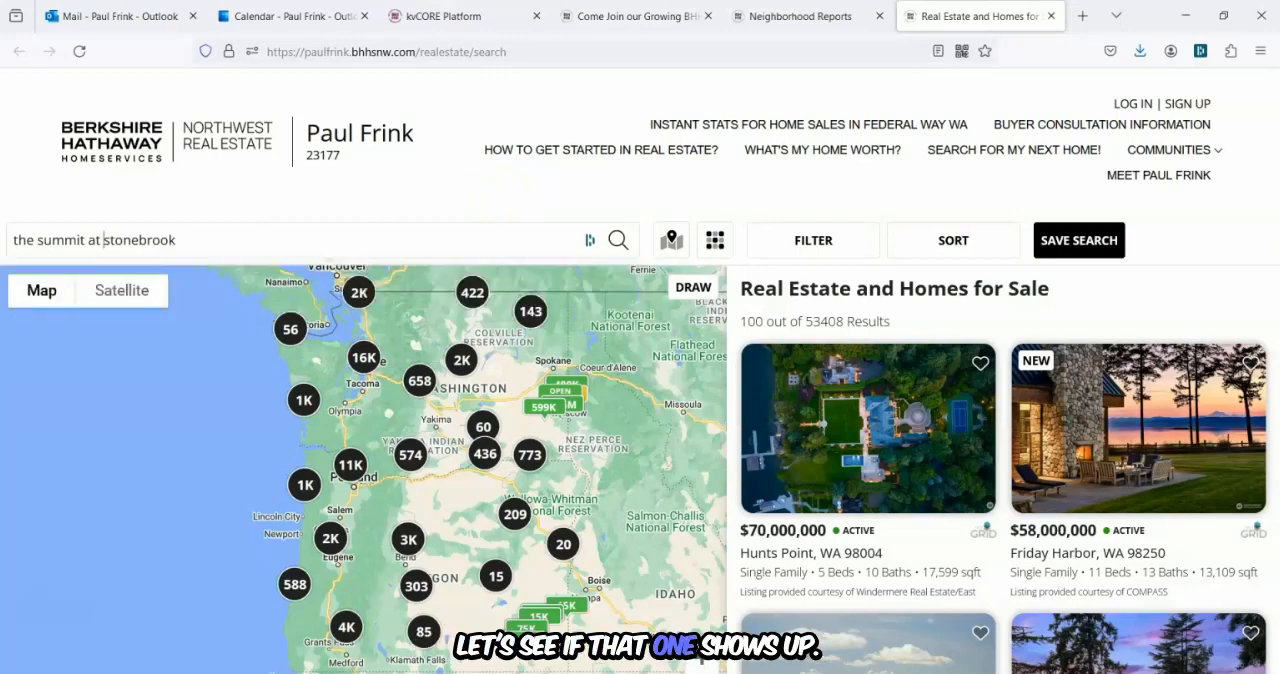
Clear the search box and select the 98422 postal code as the search location.
left_click_drag(237, 244, 12, 240)
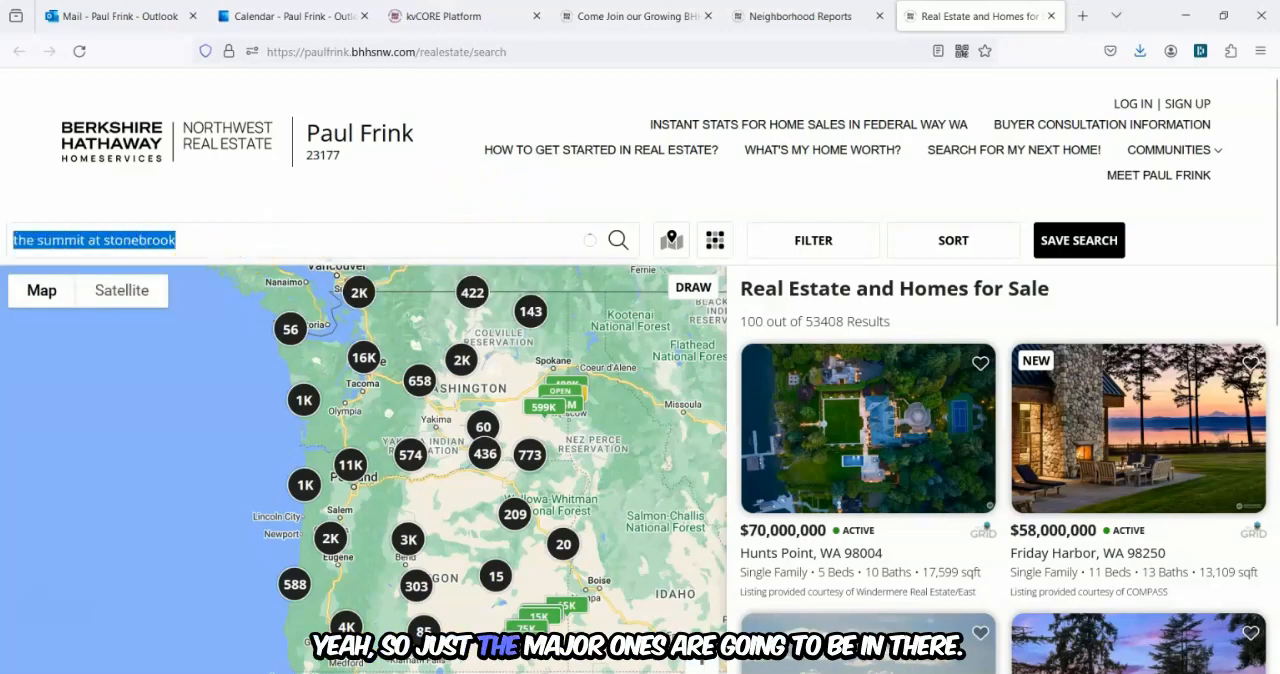
key("BackSpace")
type("98")
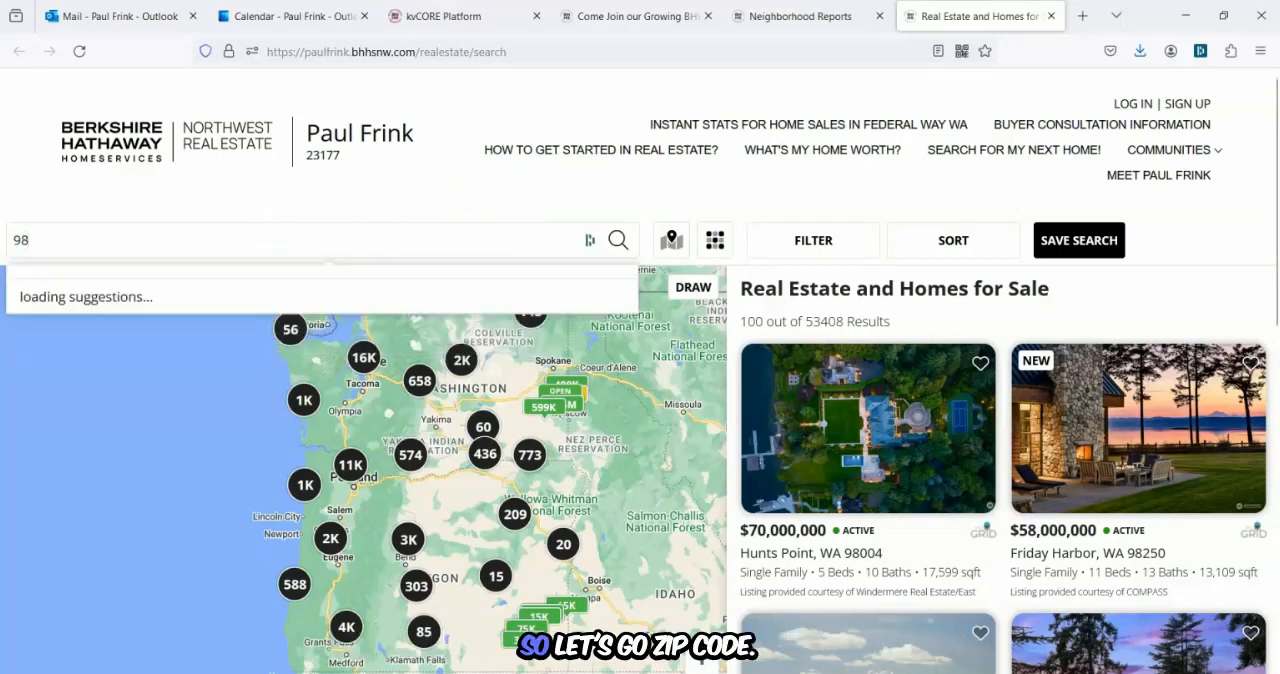
type("422")
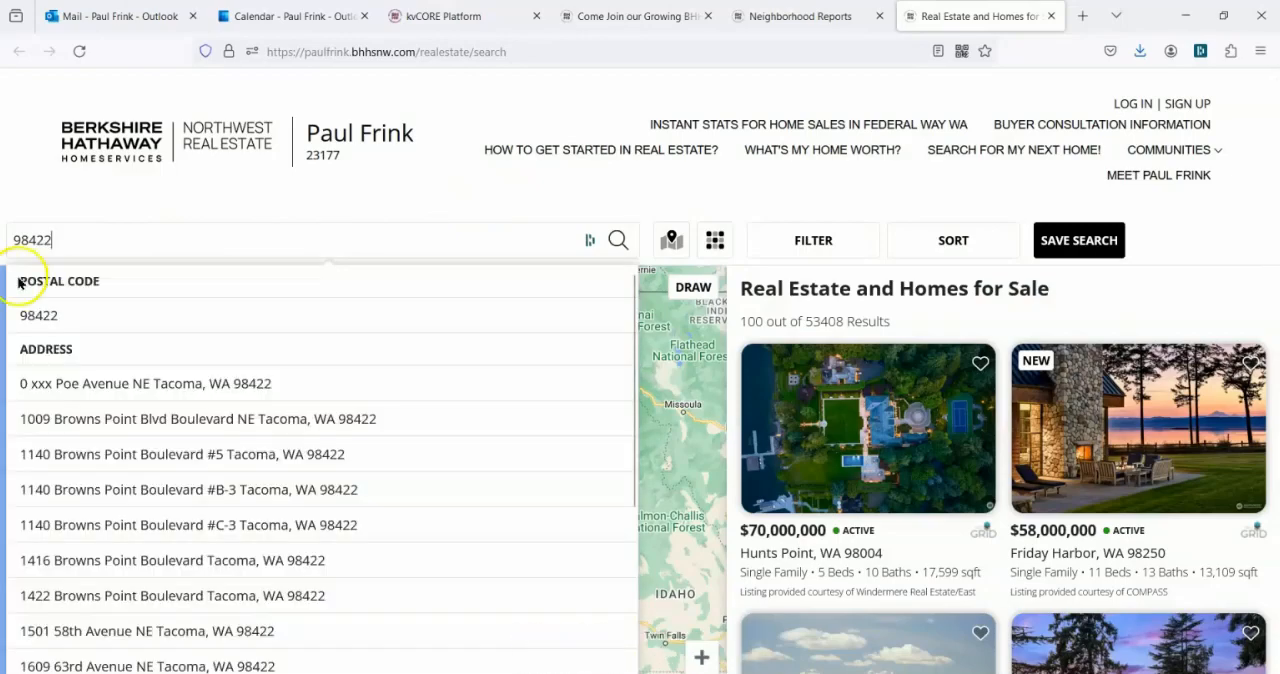
left_click(40, 315)
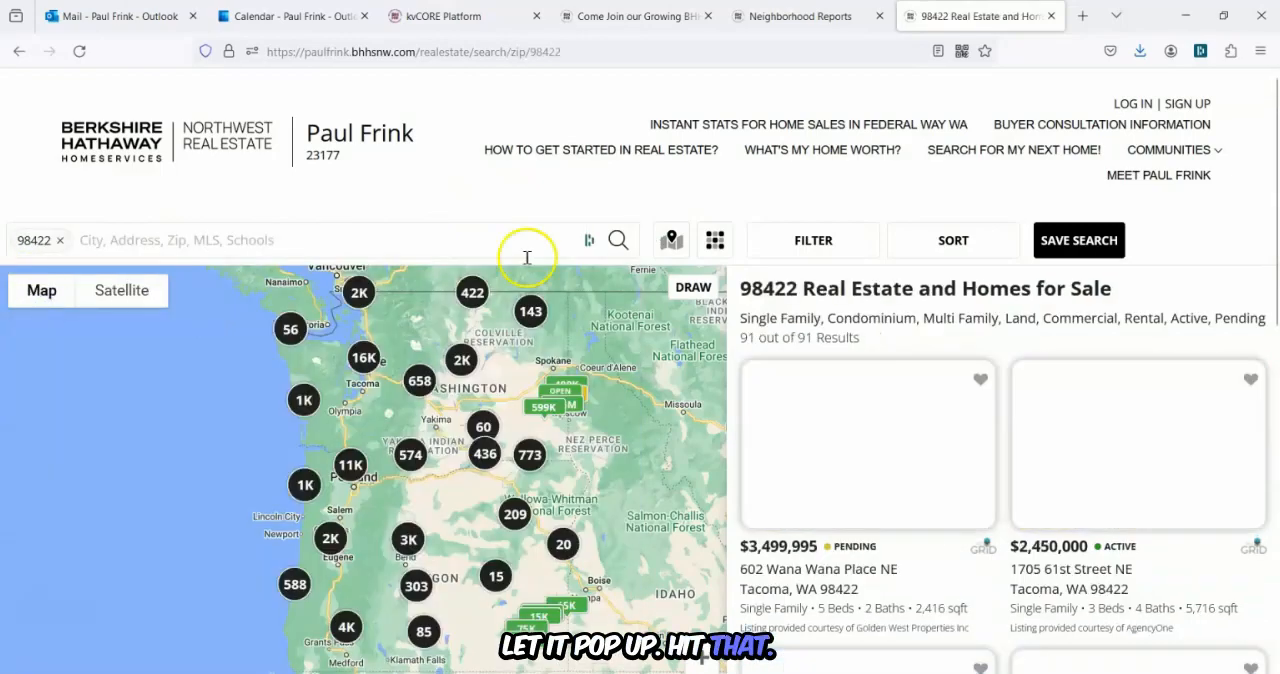
Open the search filters and limit property types to Single Family and Condominium by unchecking Land, Commercial, Multi Family and Rental.
left_click(798, 243)
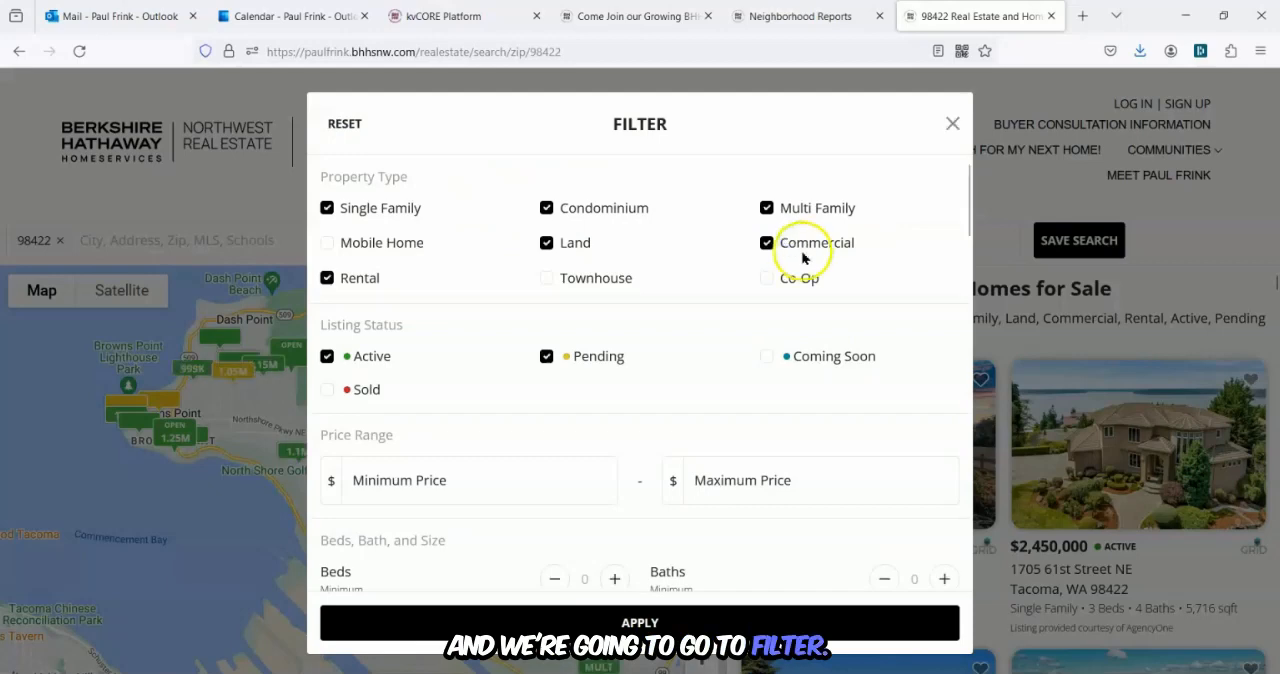
left_click(546, 243)
left_click(766, 243)
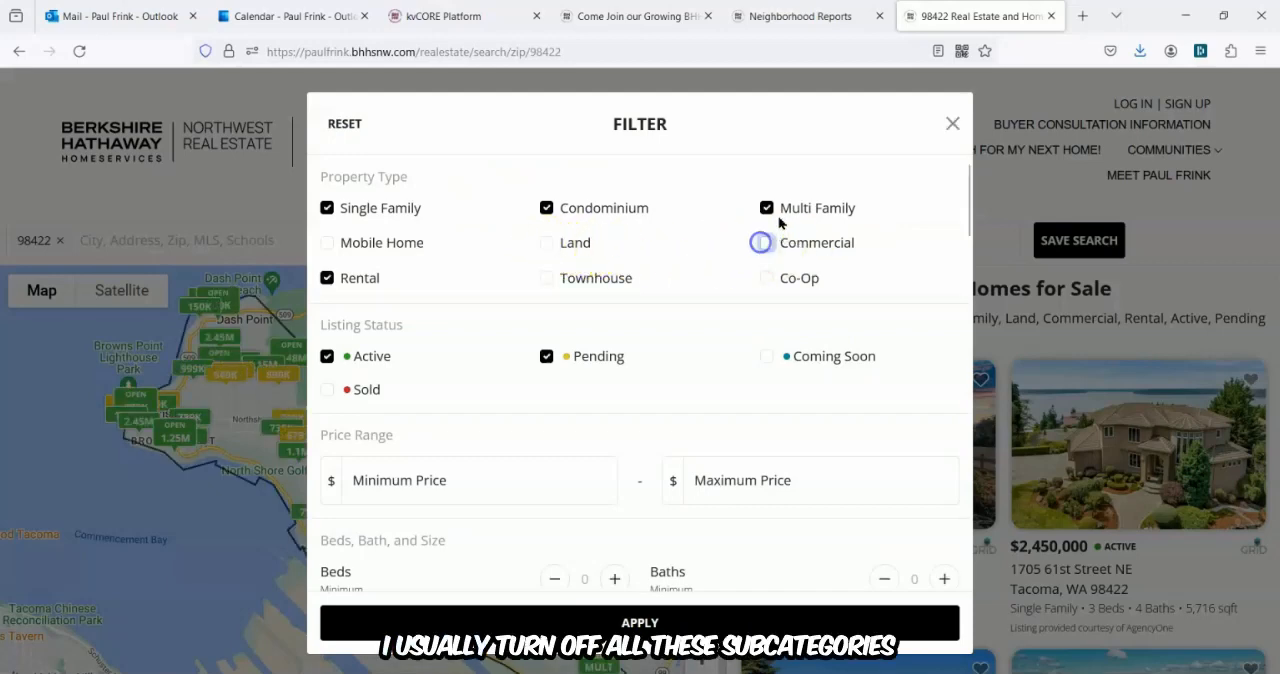
left_click(771, 212)
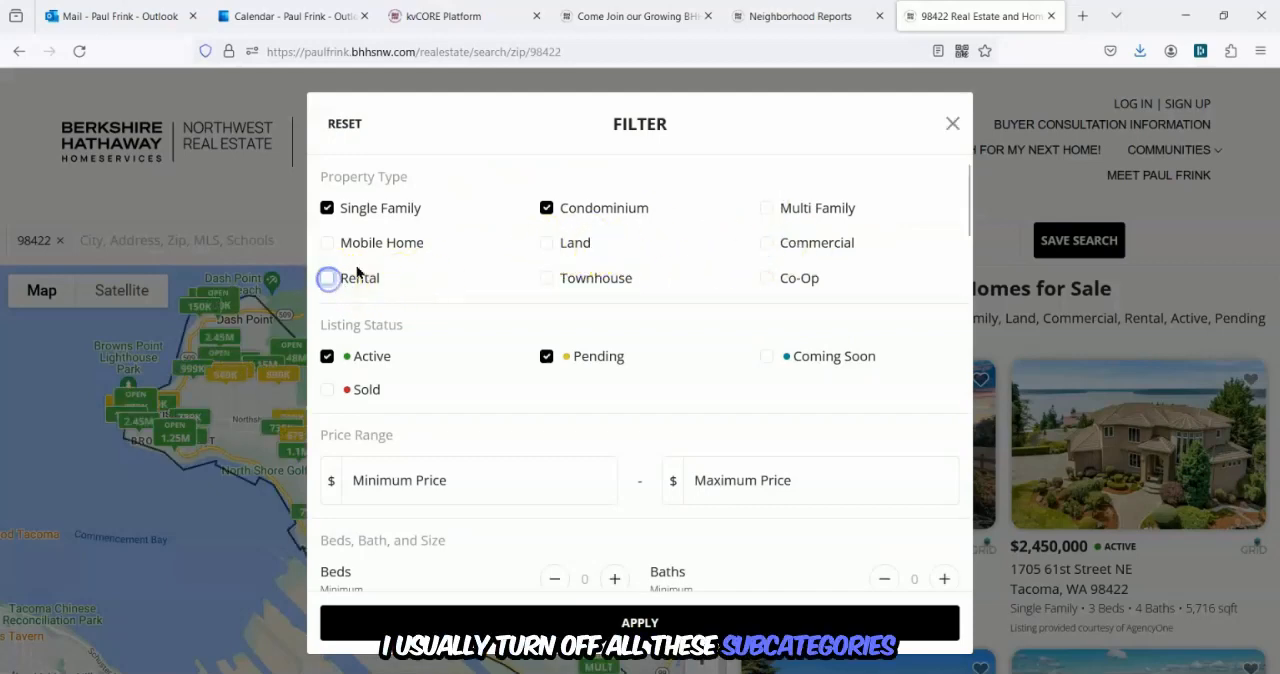
Include Sold listings, set Sold Date Within to 3 months, and apply the filters.
left_click(327, 389)
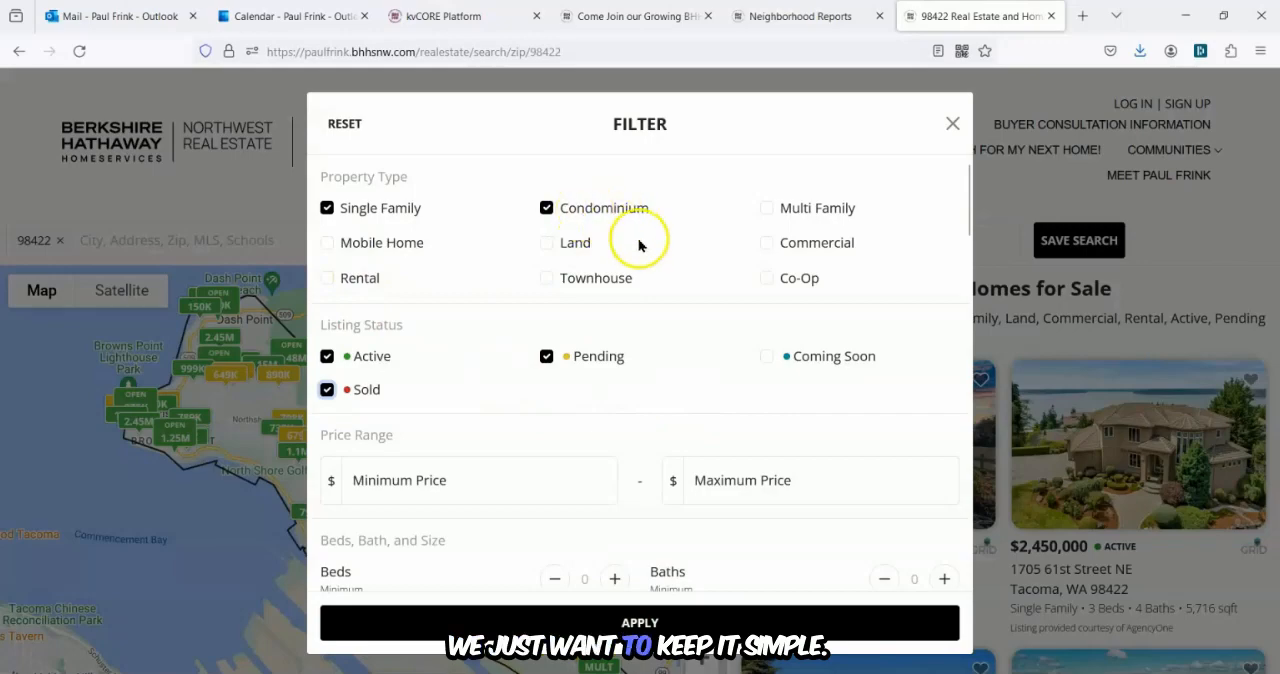
scroll(669, 259, "down", 2)
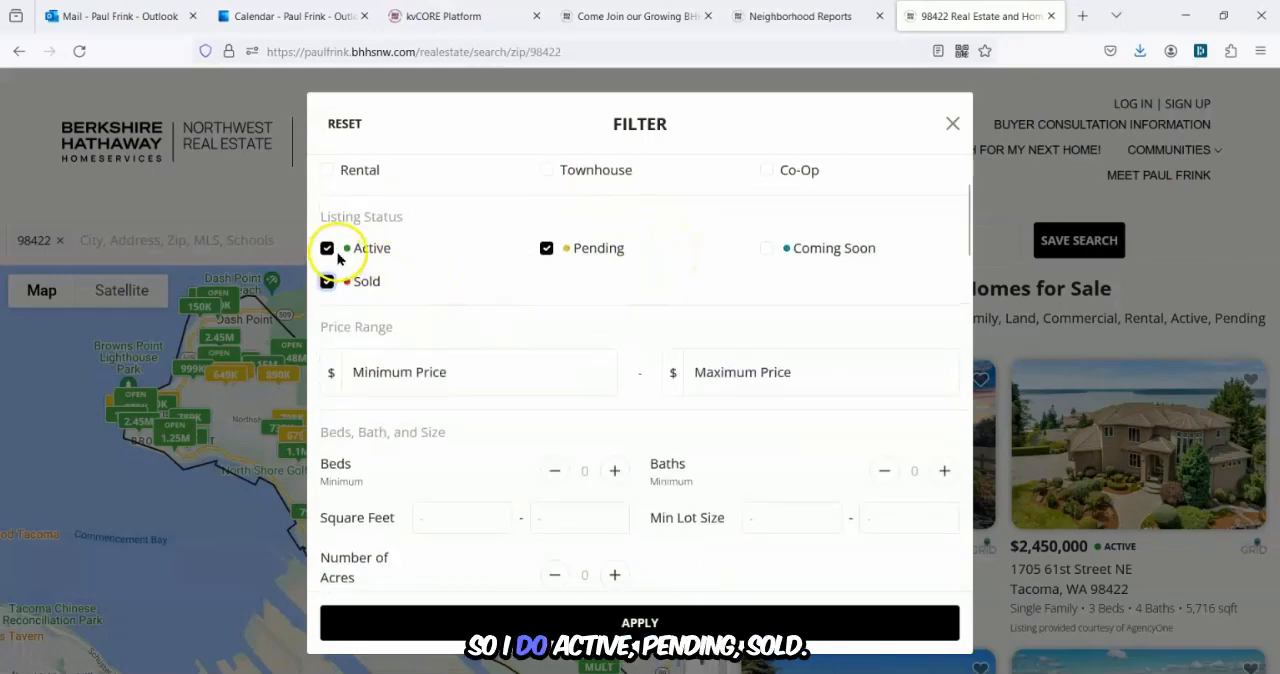
scroll(634, 294, "down", 6)
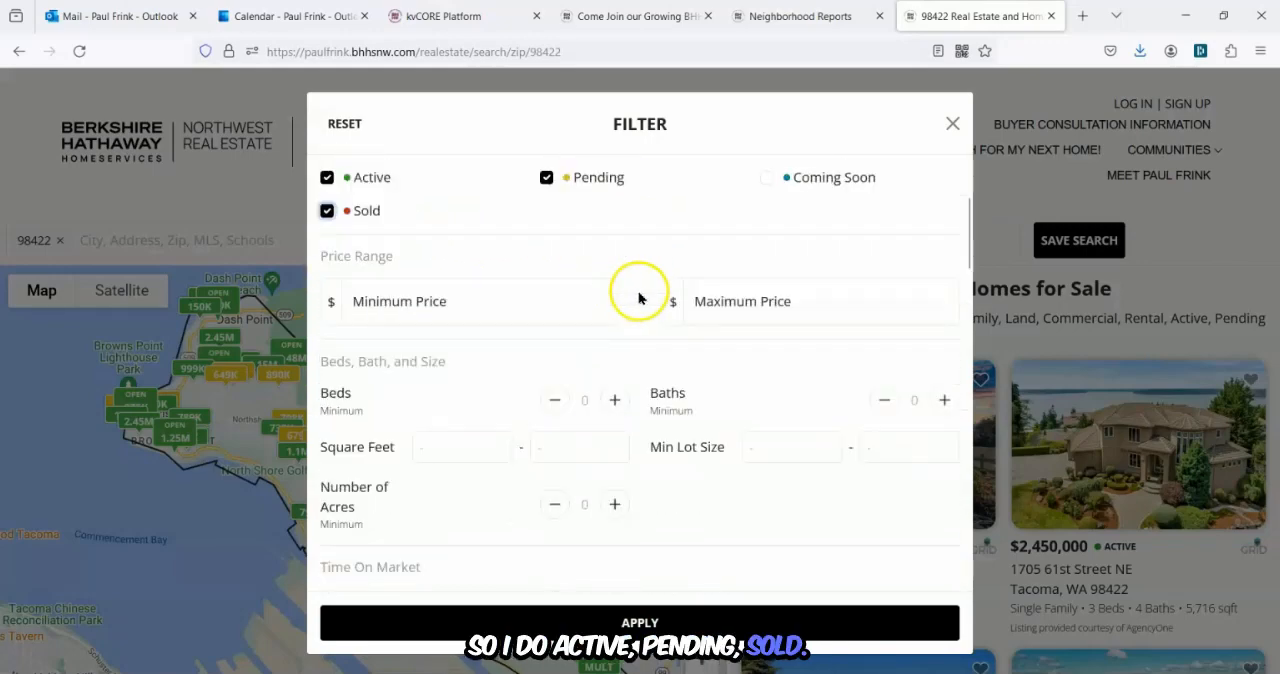
scroll(645, 292, "down", 8)
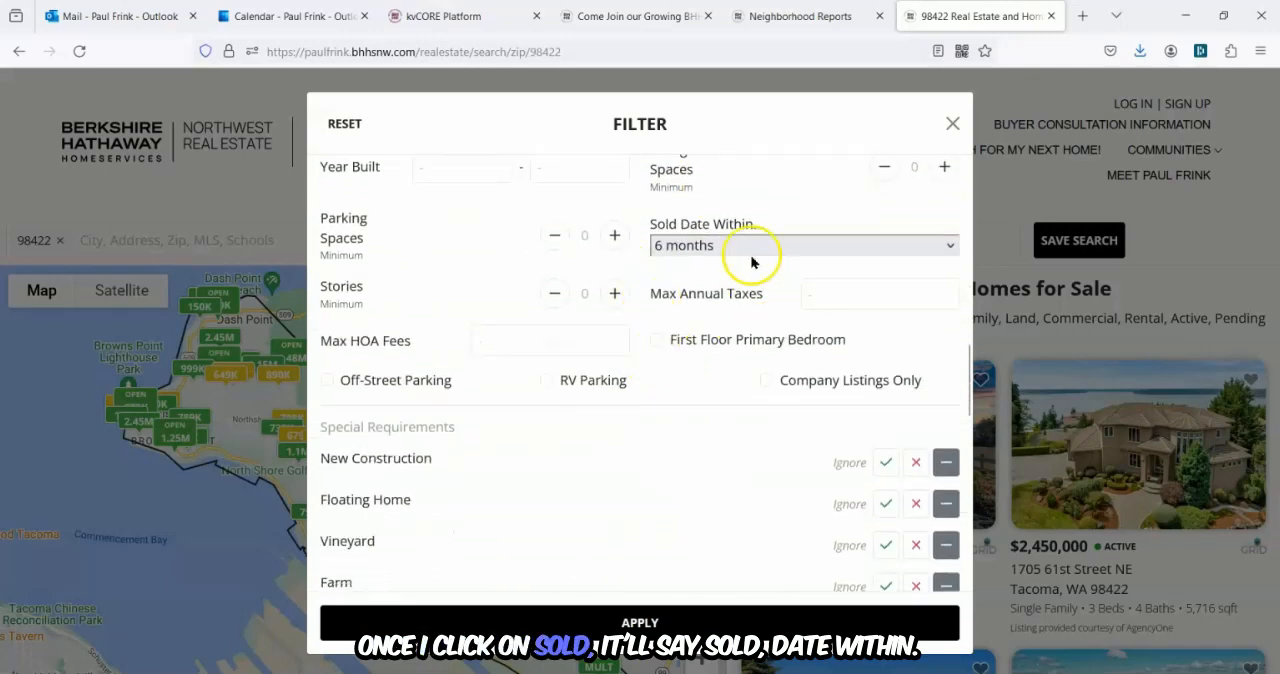
left_click(690, 246)
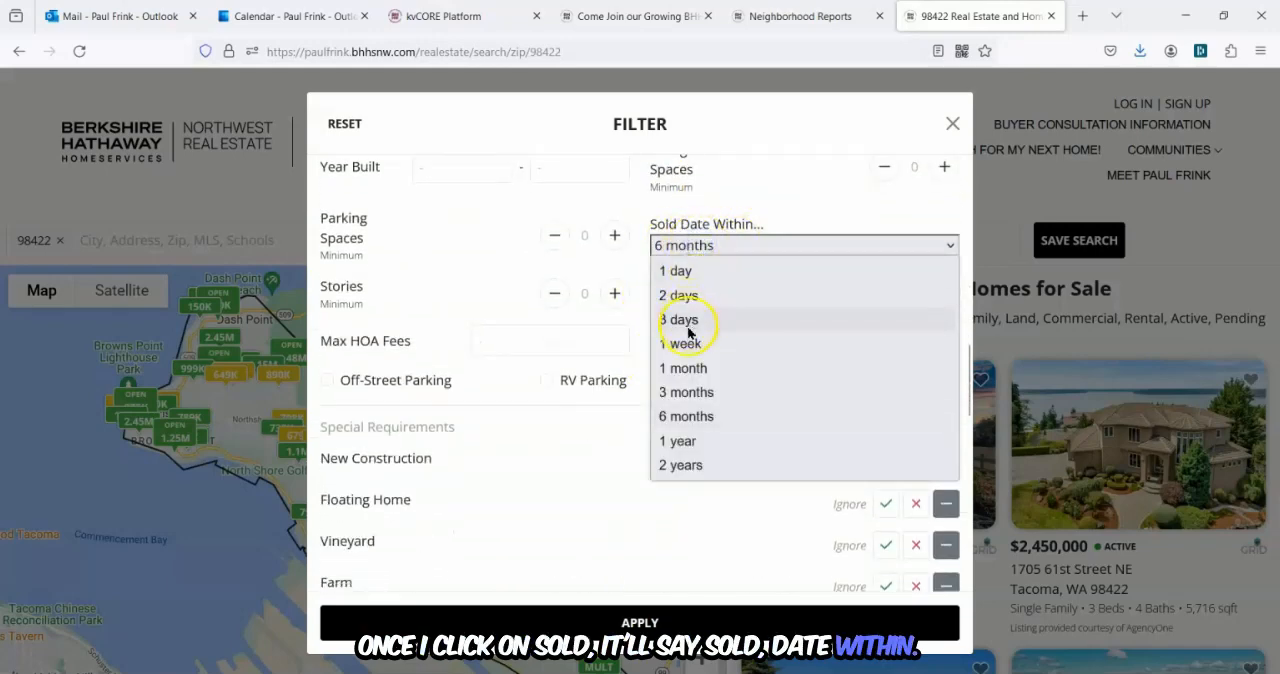
left_click(690, 392)
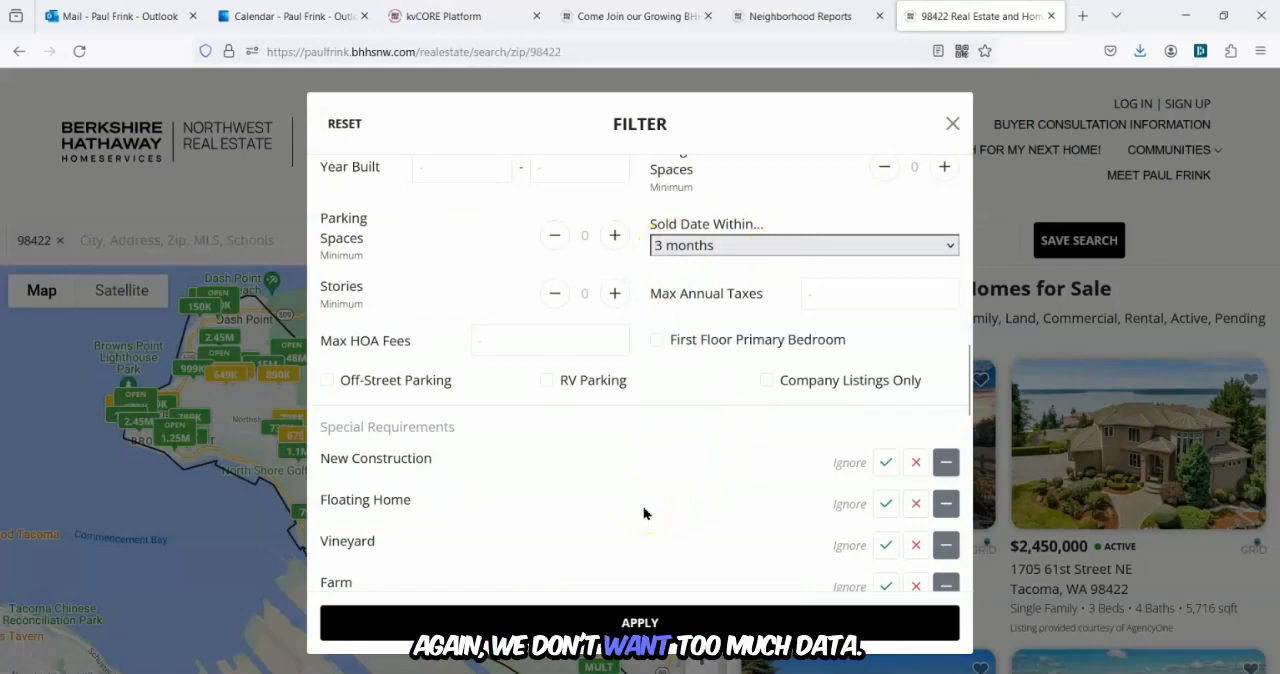
left_click(662, 622)
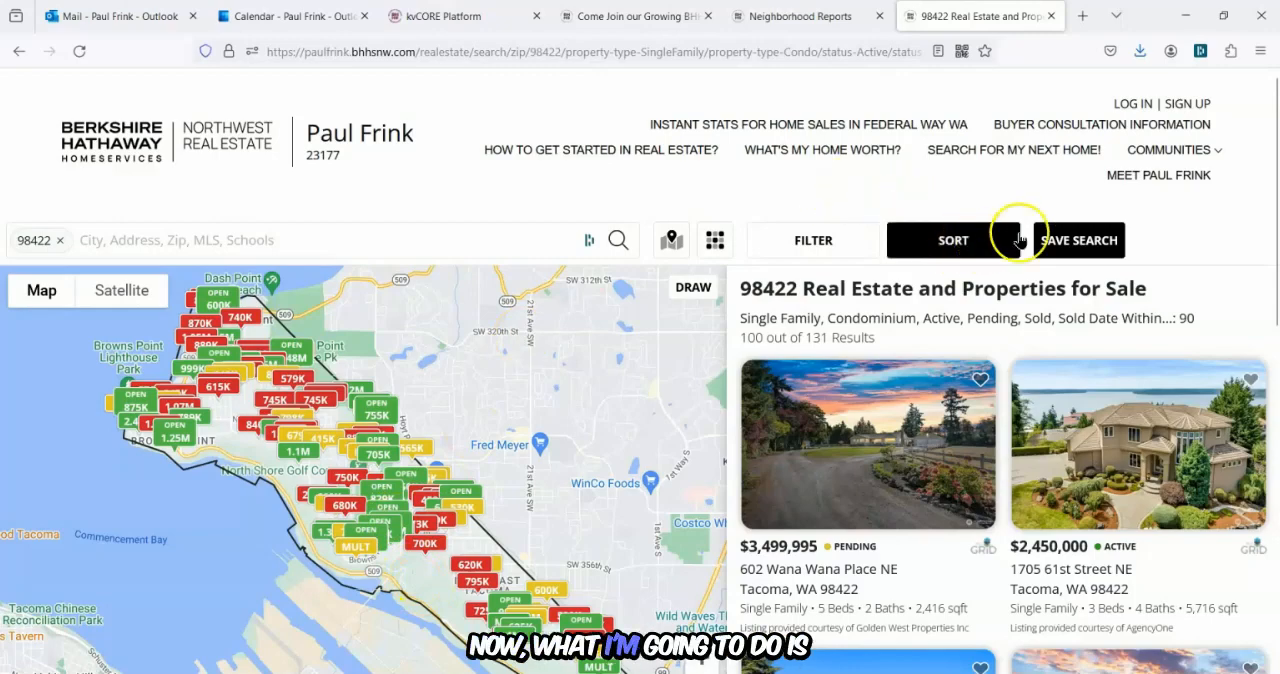
Save the search labeled 98422 2 with update emails turned off.
left_click(1083, 246)
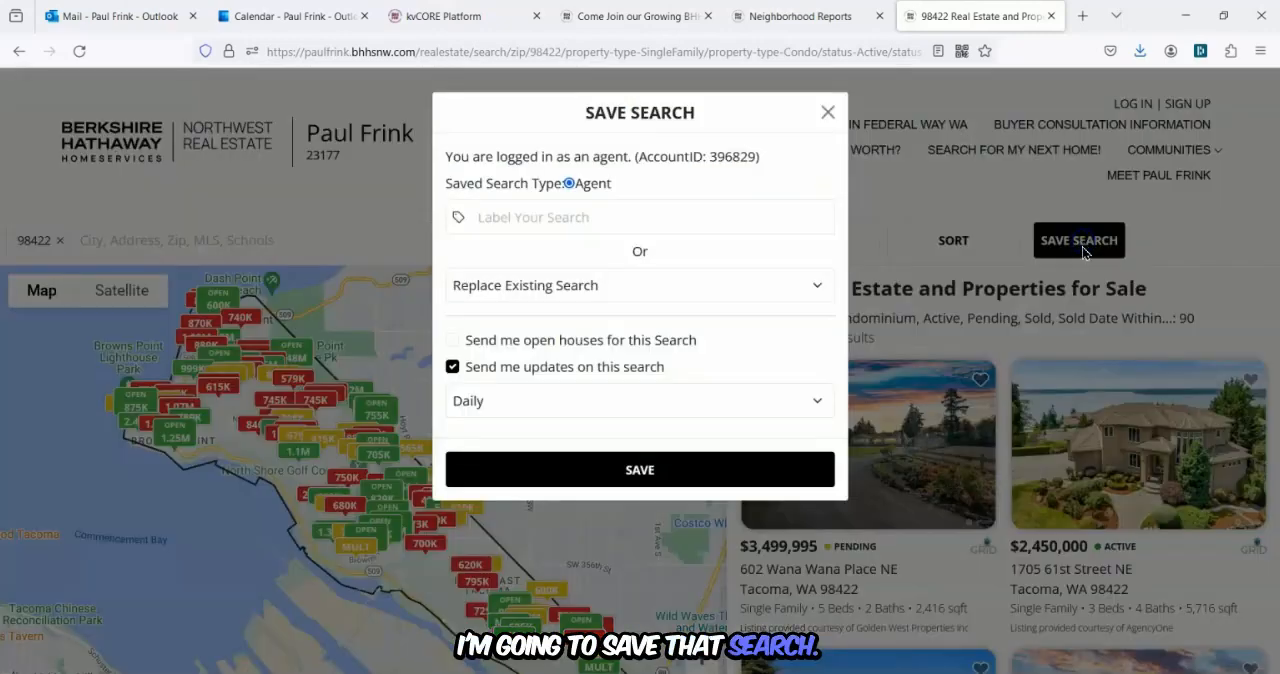
left_click(530, 215)
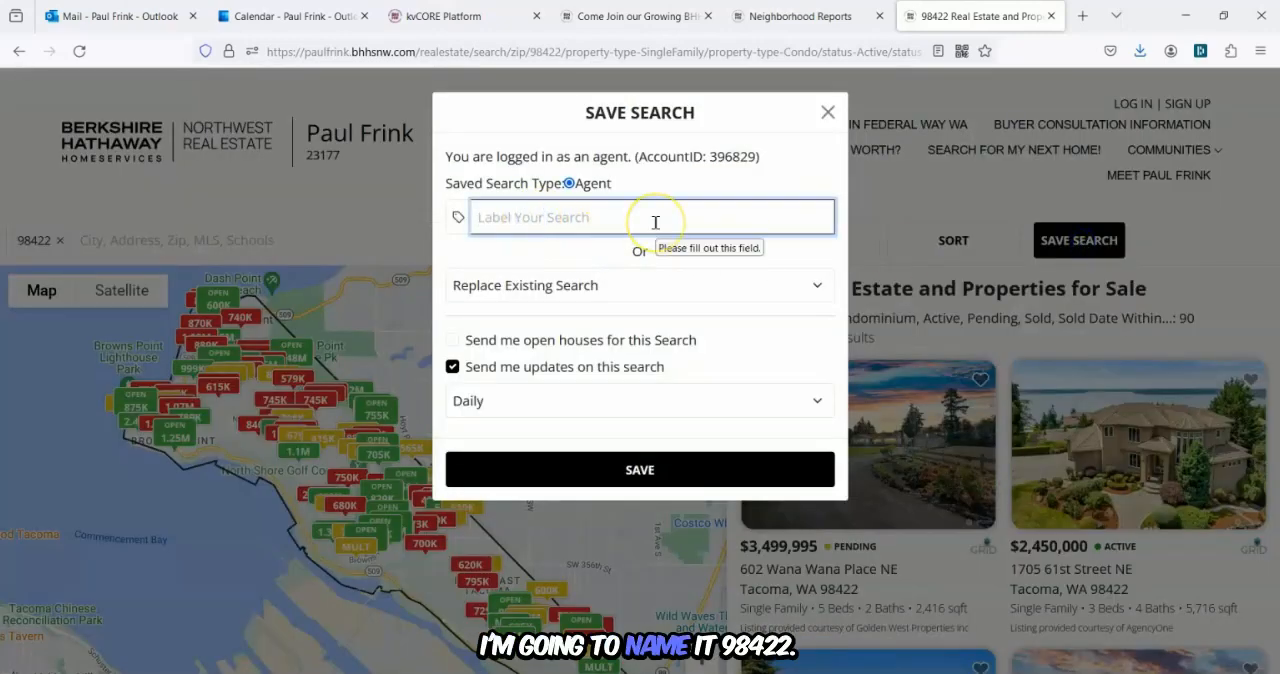
type("98422 2")
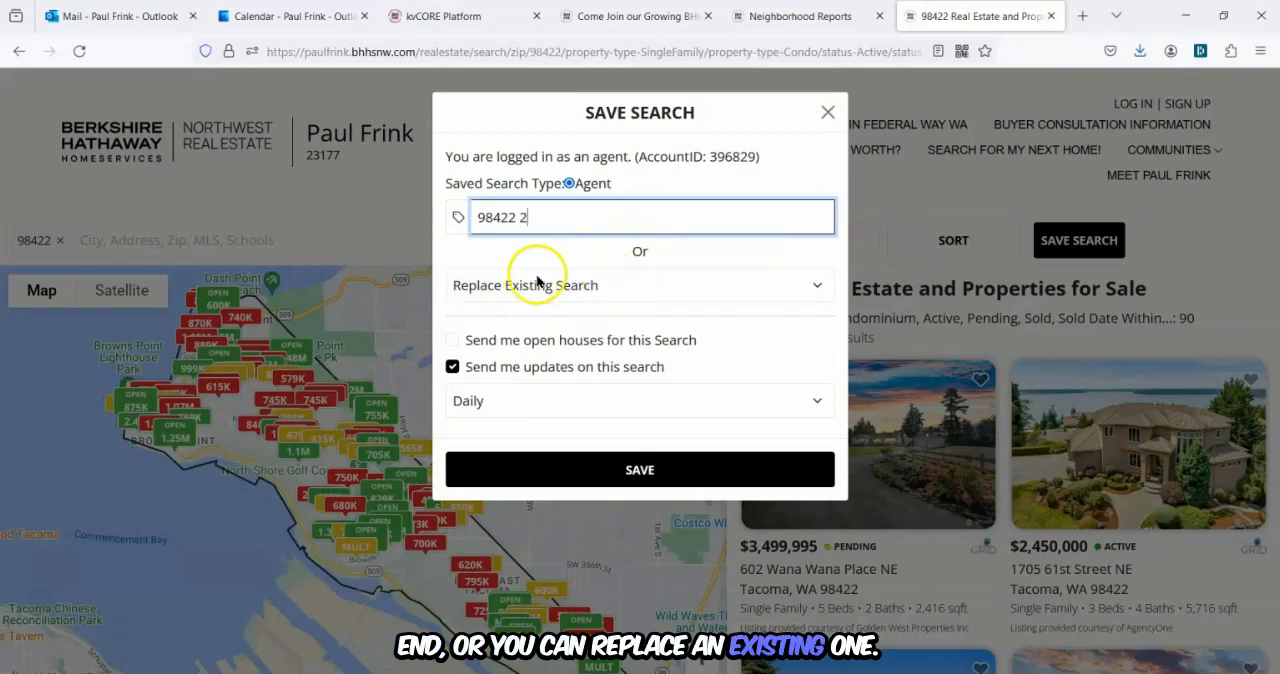
left_click(452, 366)
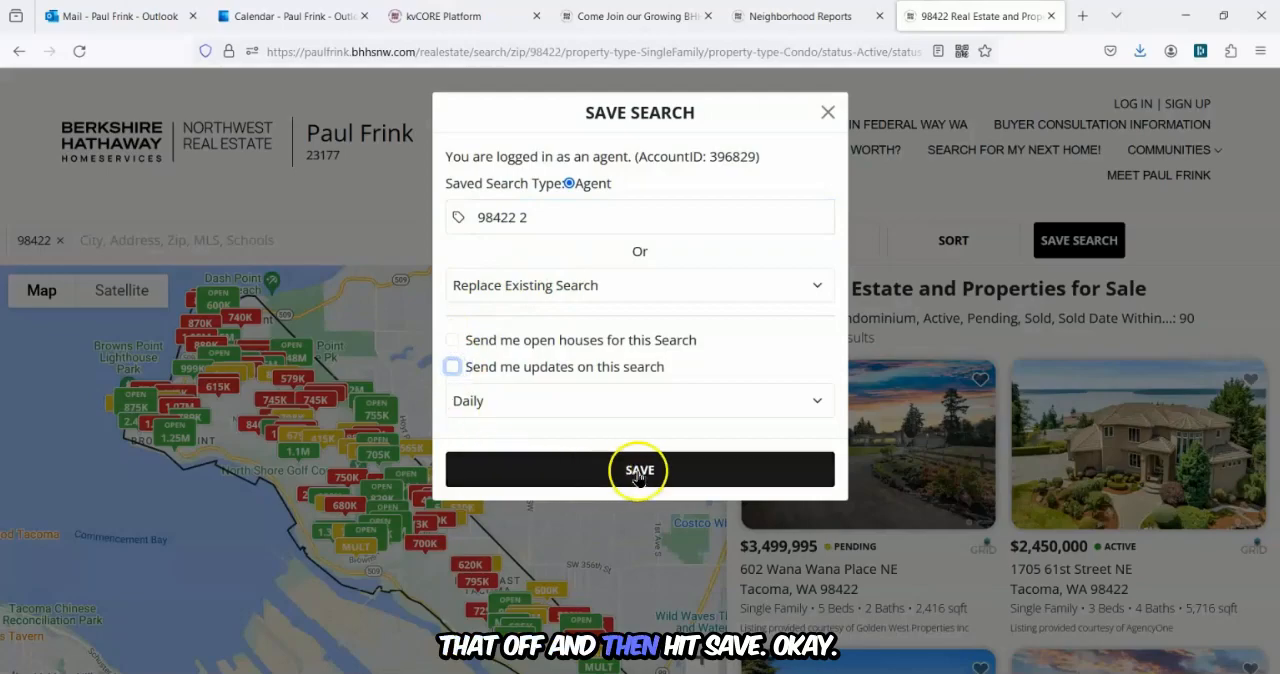
left_click(638, 474)
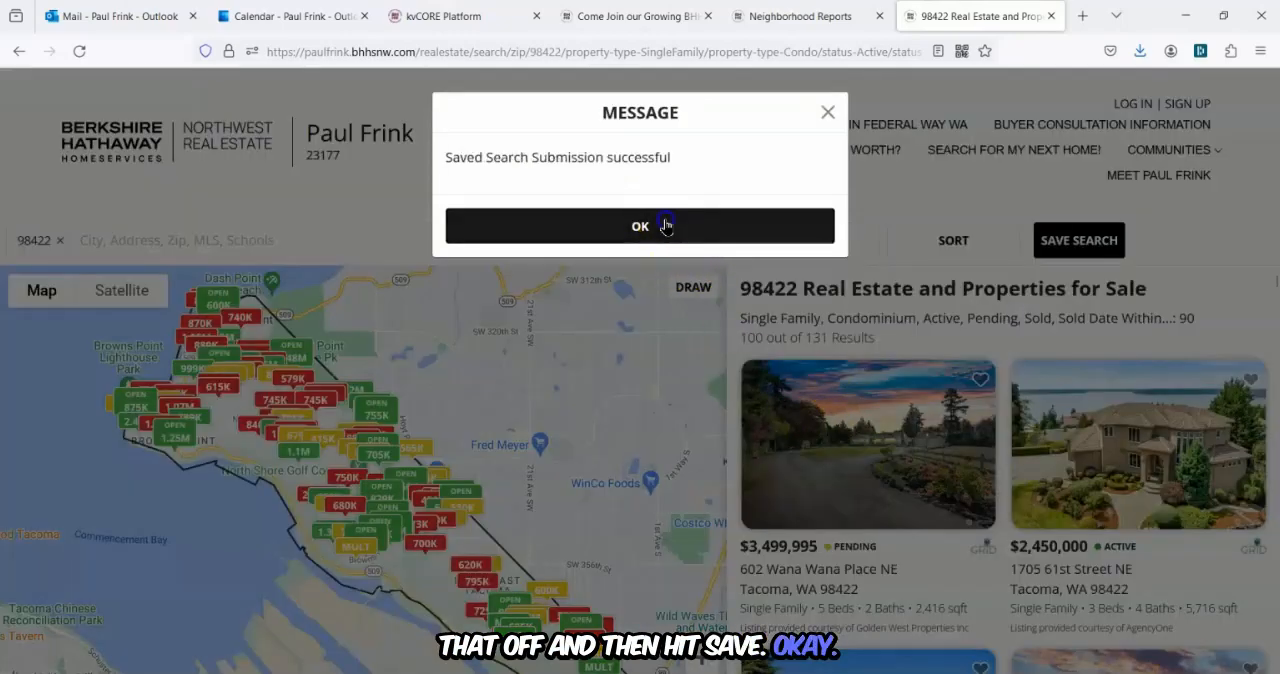
left_click(665, 226)
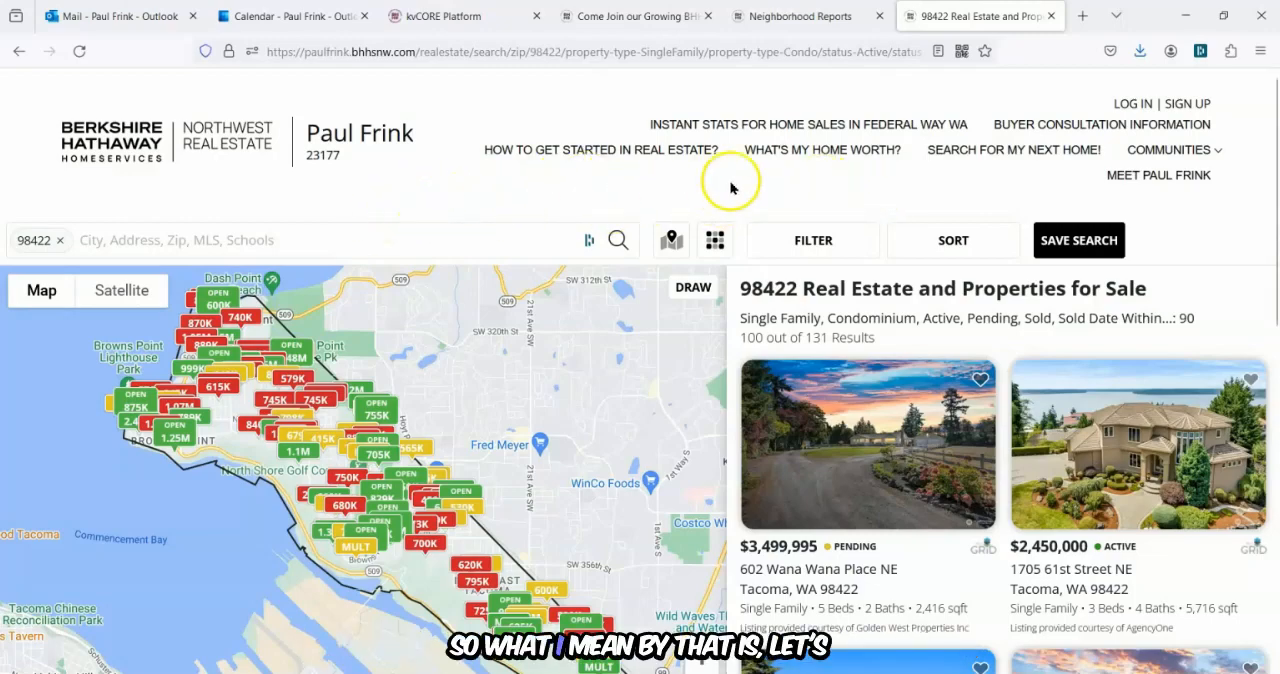
Replace the search location with the 98023 postal code.
left_click(60, 245)
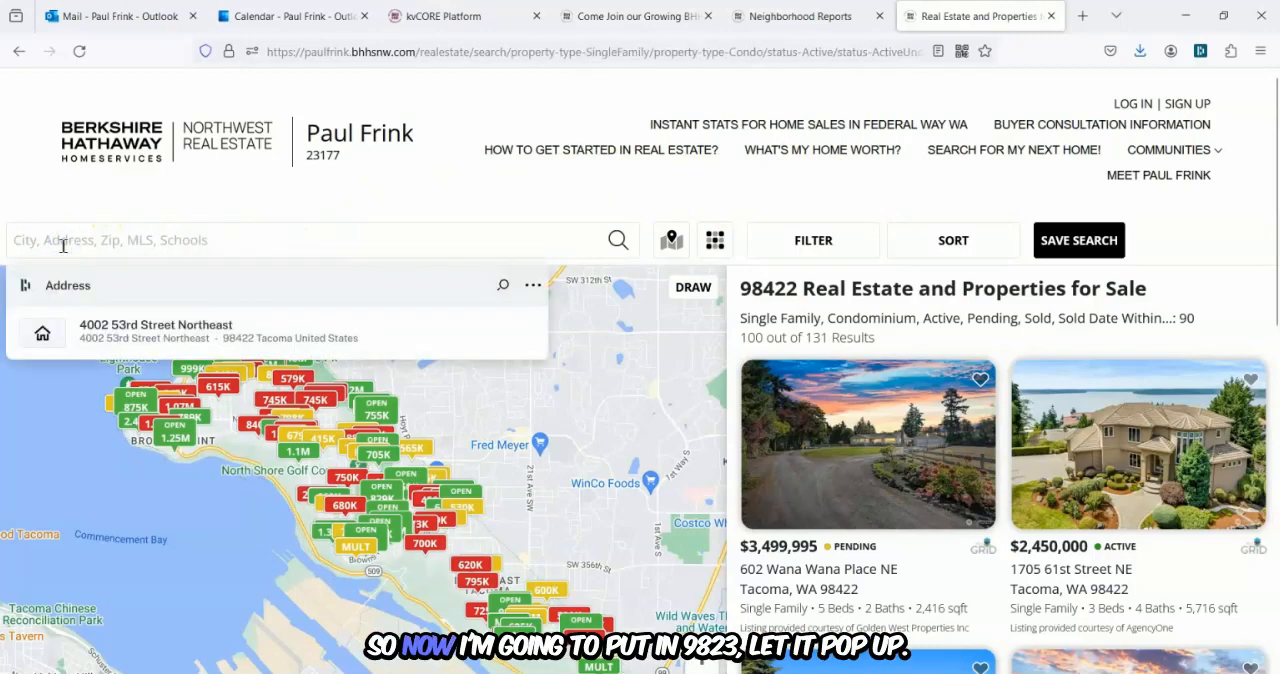
type("98023")
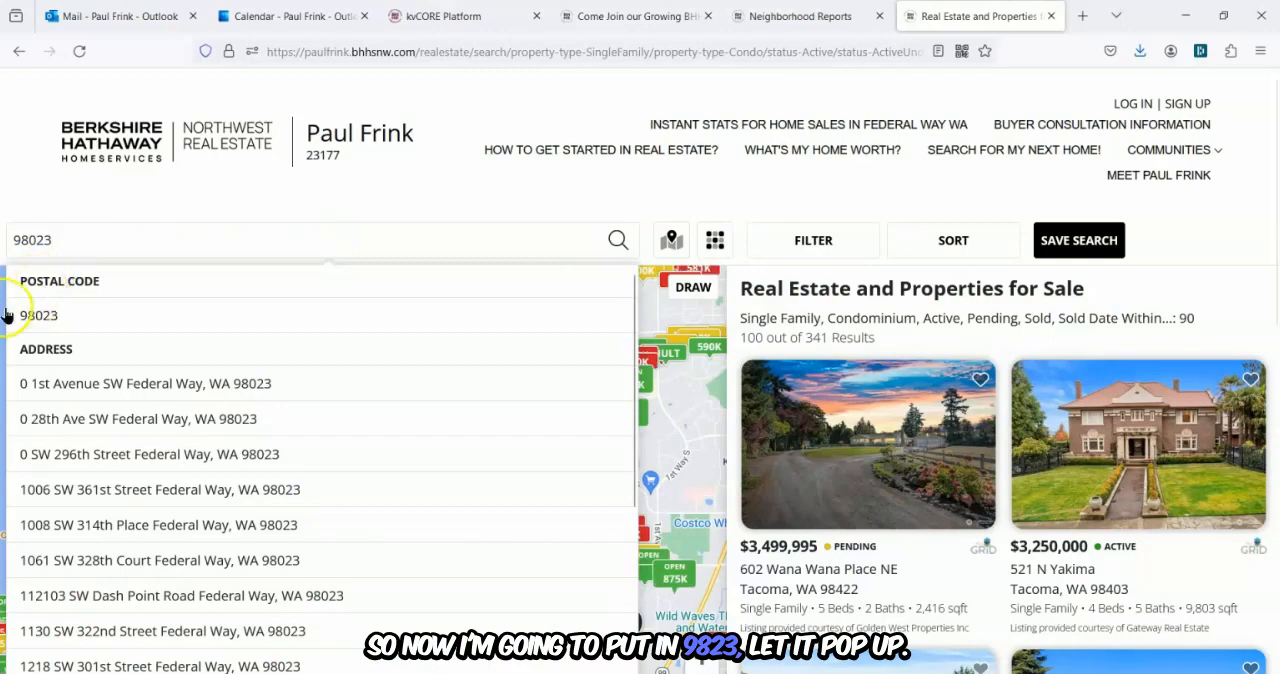
left_click(25, 321)
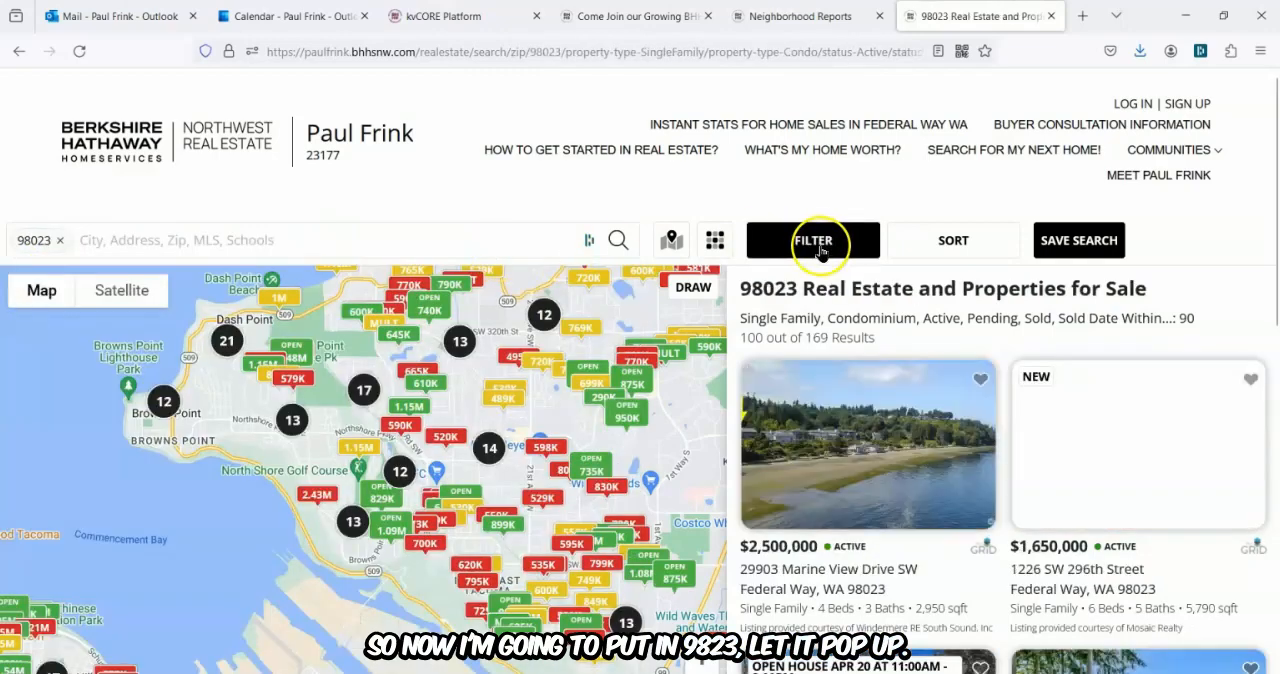
Review the filters carried over to the 98023 search without changing them.
left_click(815, 242)
scroll(734, 322, "down", 6)
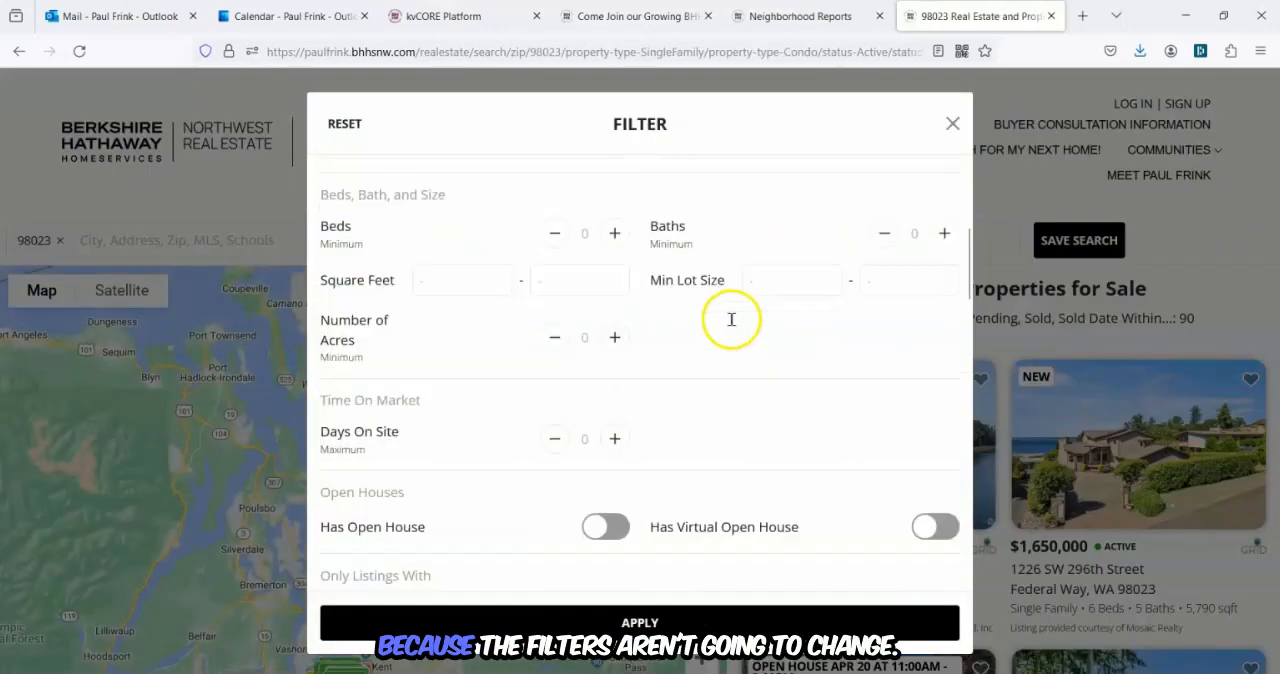
scroll(749, 332, "up", 6)
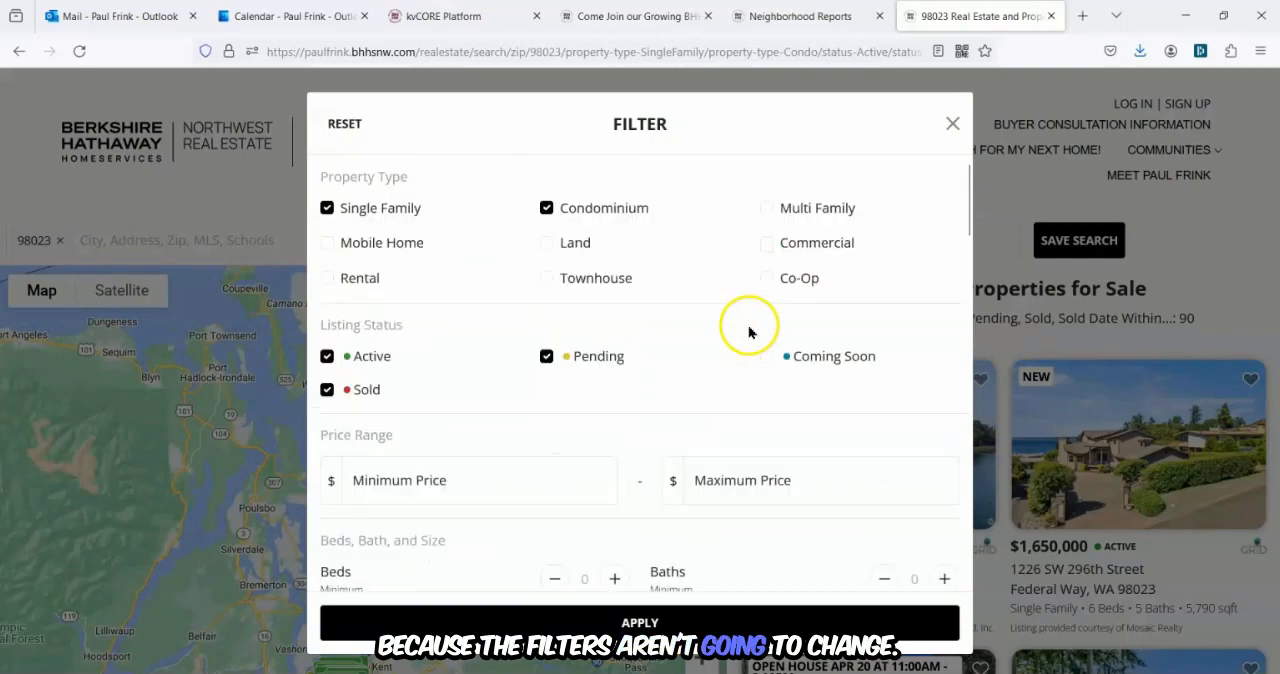
left_click(952, 123)
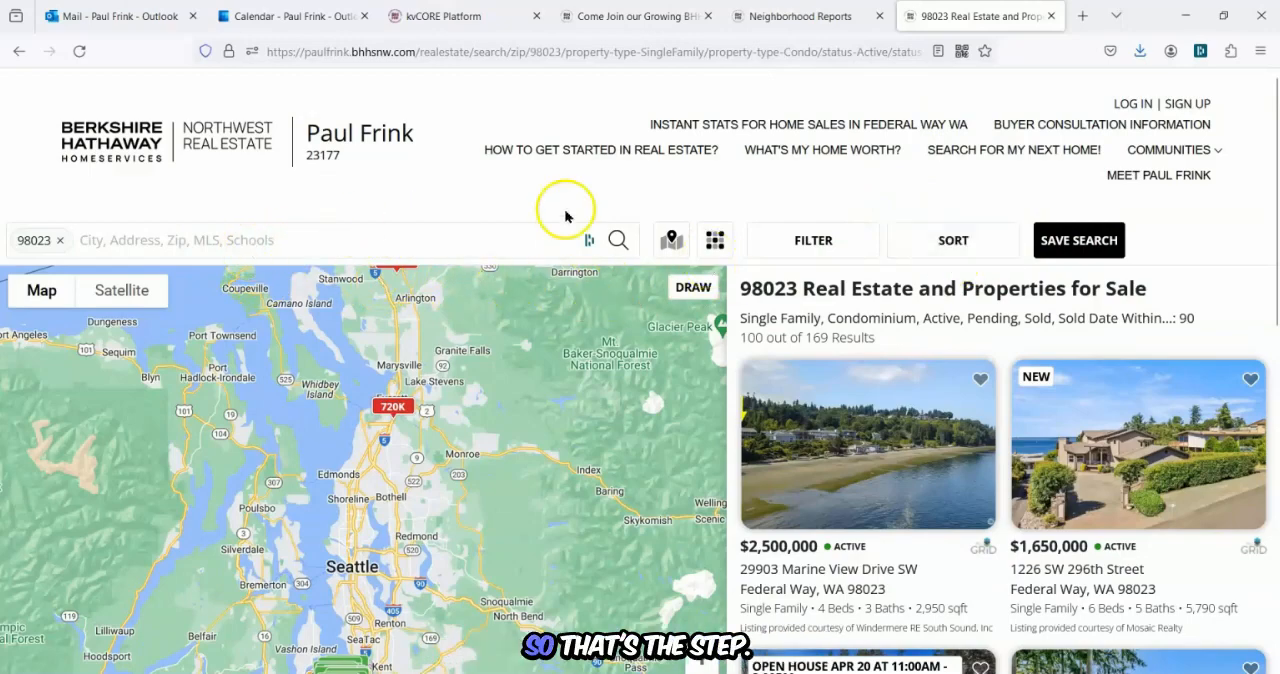
Close the property search tab and go to Site Builder's Interior Pages.
left_click(1051, 16)
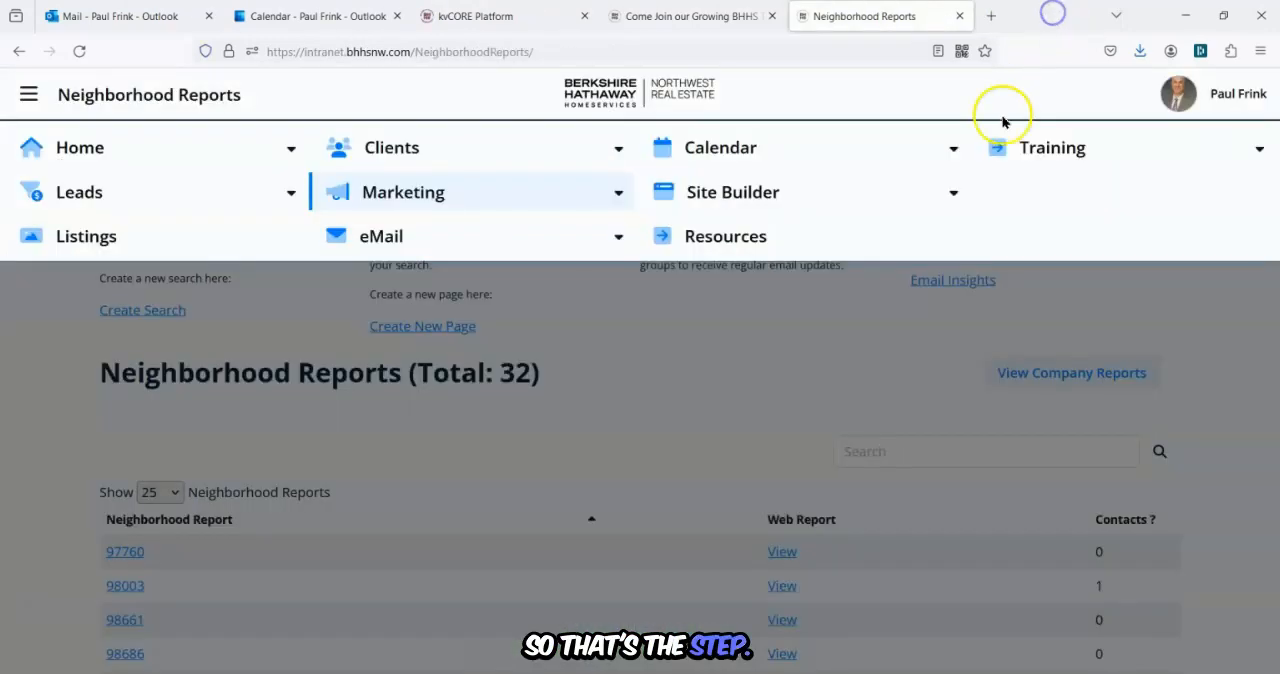
left_click(733, 197)
left_click(723, 313)
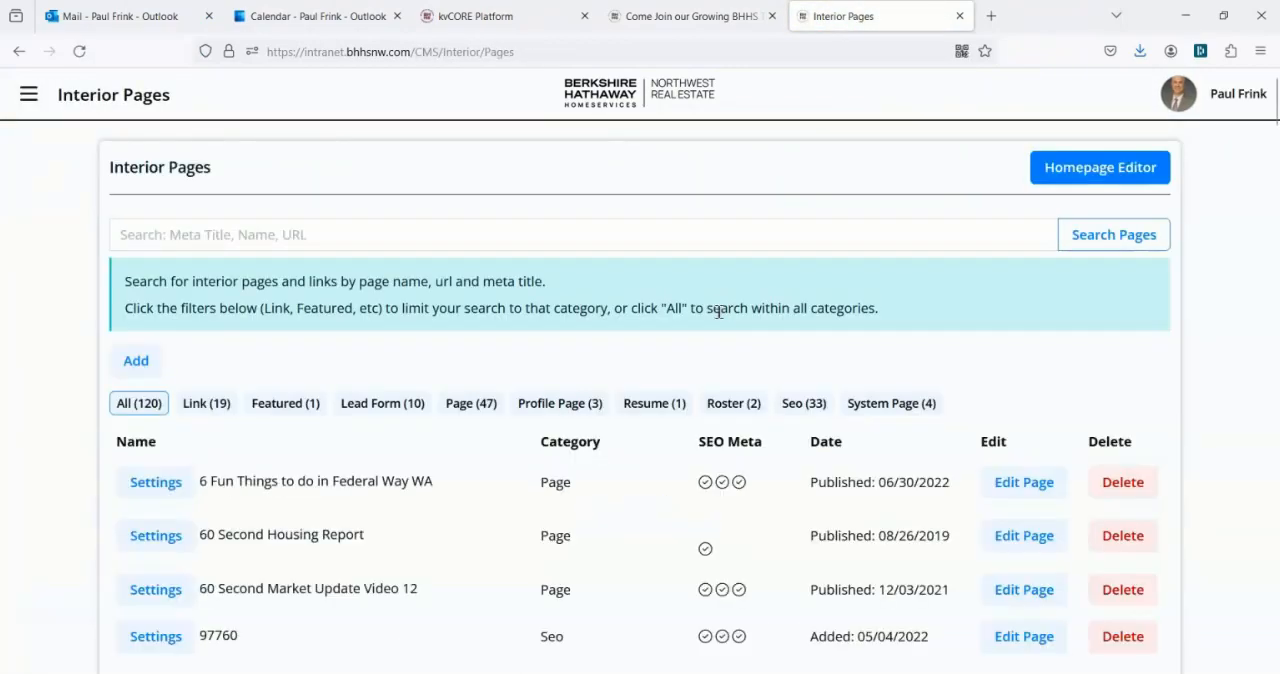
Start adding a new interior page of the SEO type.
left_click(30, 95)
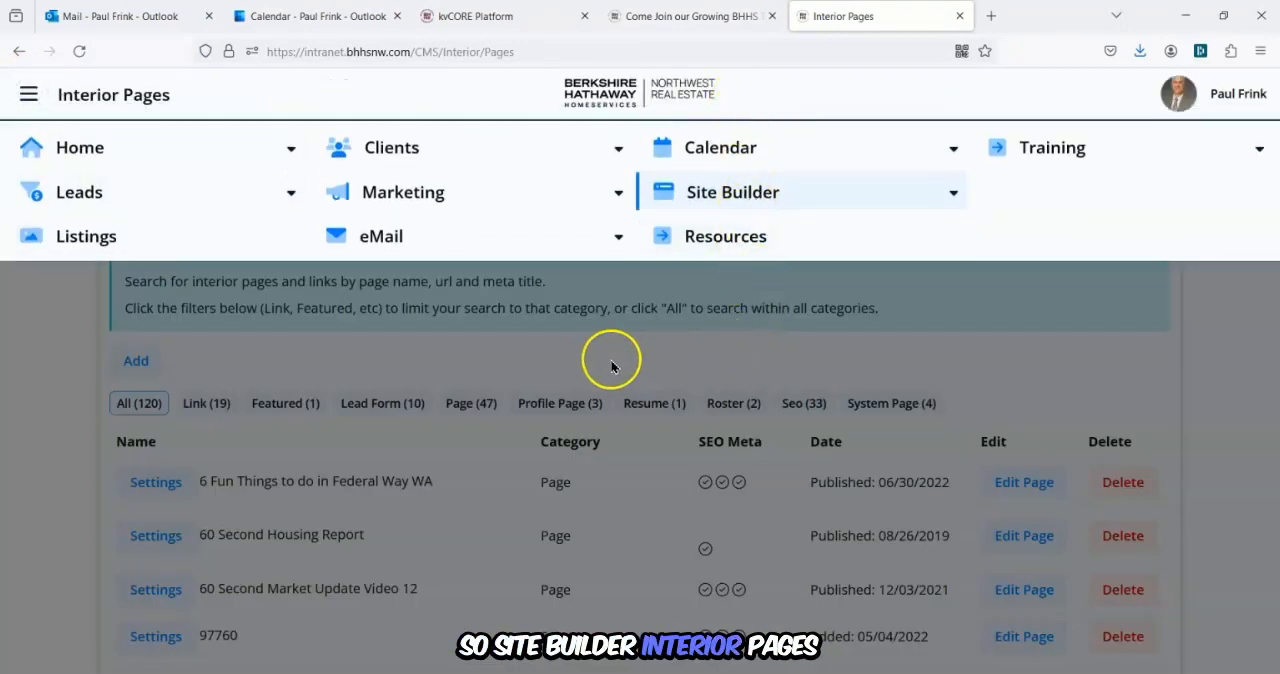
left_click(43, 381)
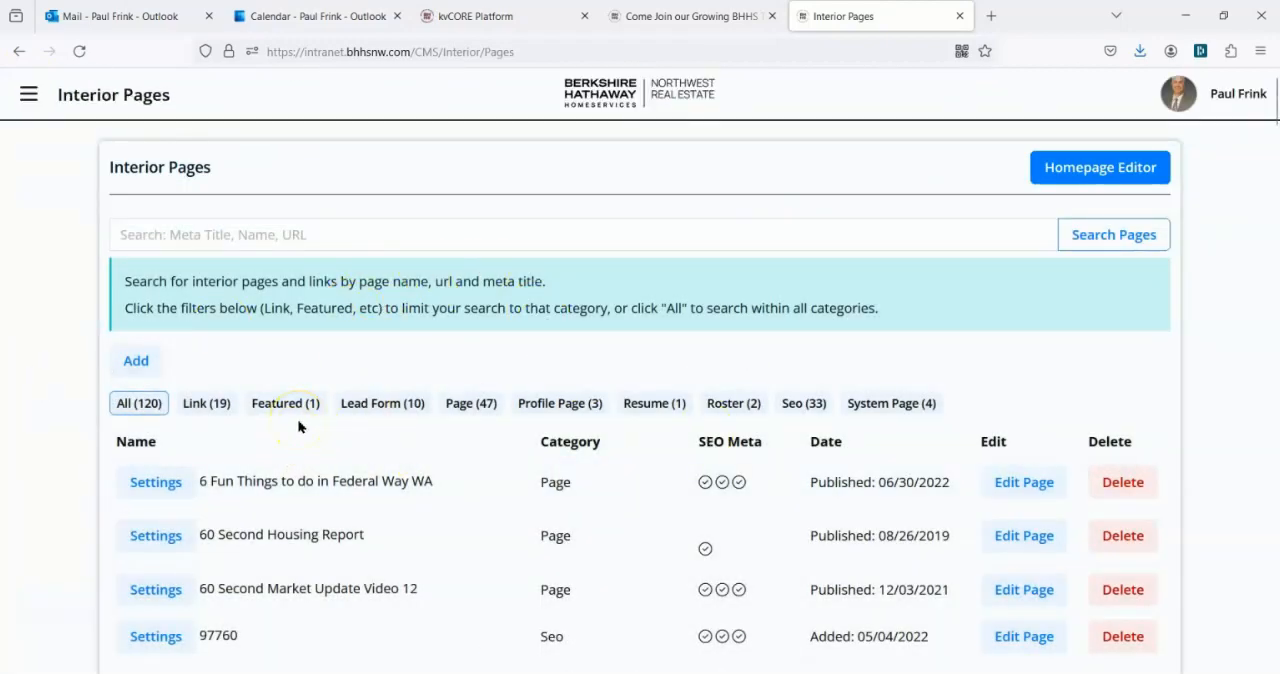
left_click(137, 362)
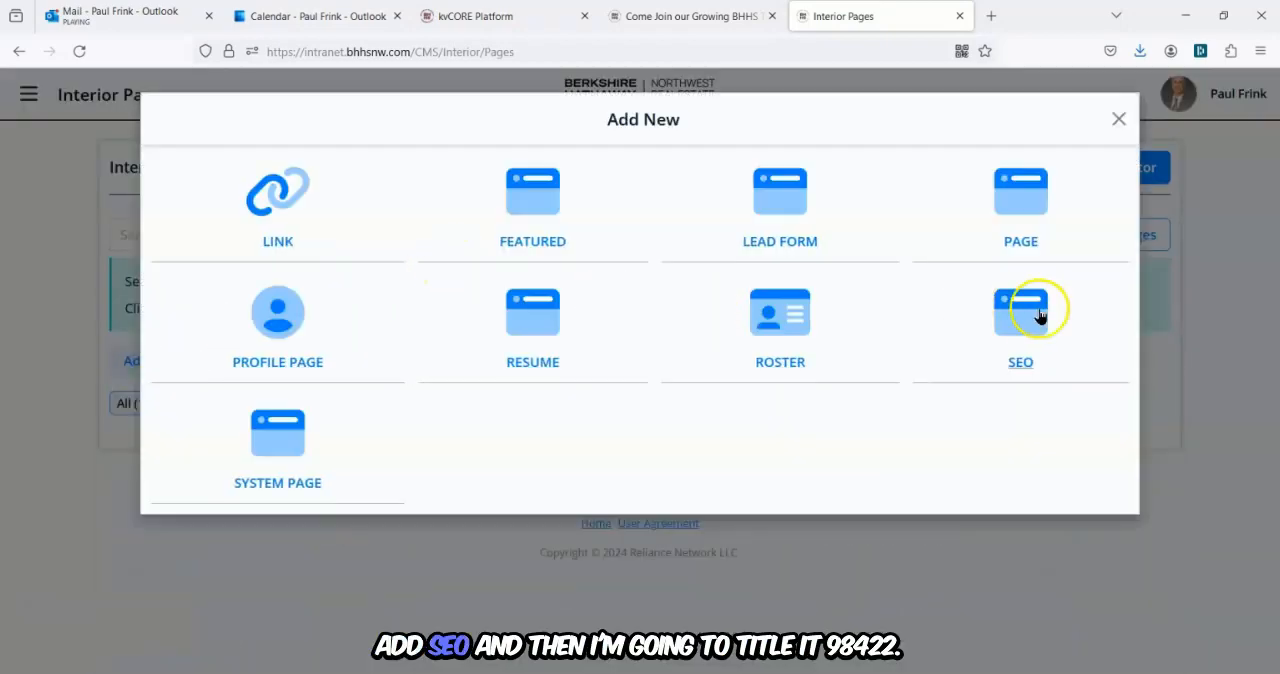
left_click(1012, 360)
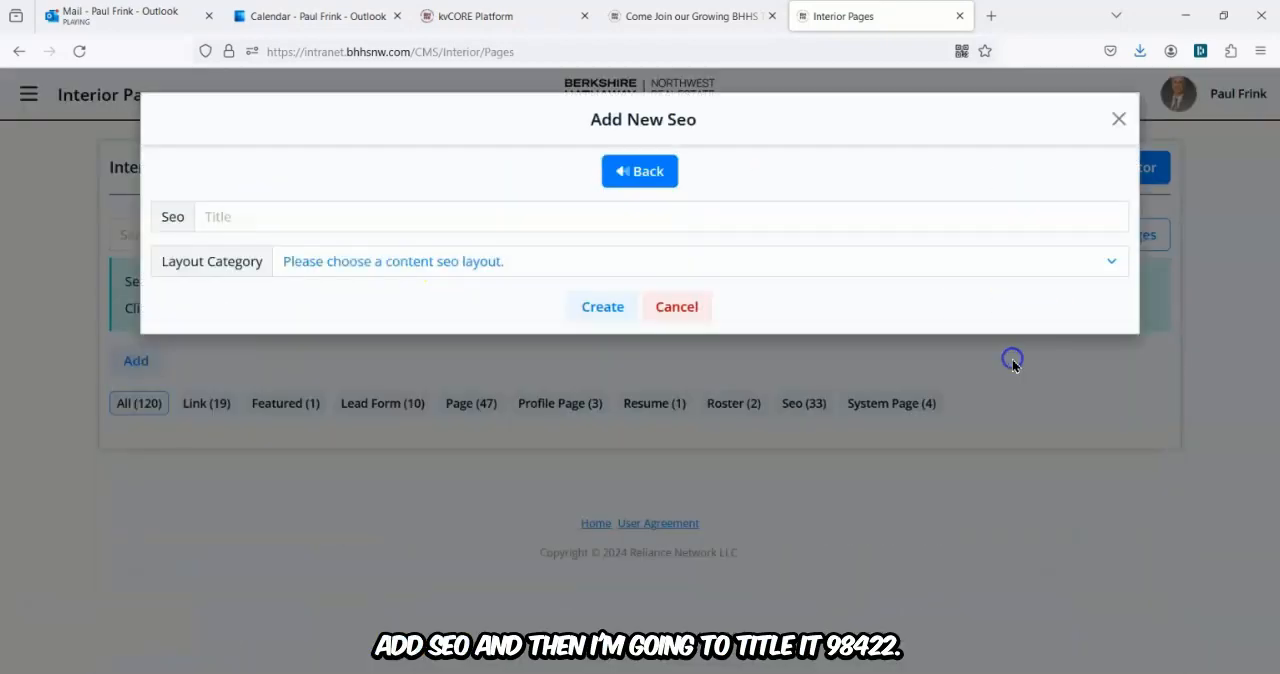
Title the new SEO page 98422 2 and set its layout category to Seo Page.
left_click(291, 214)
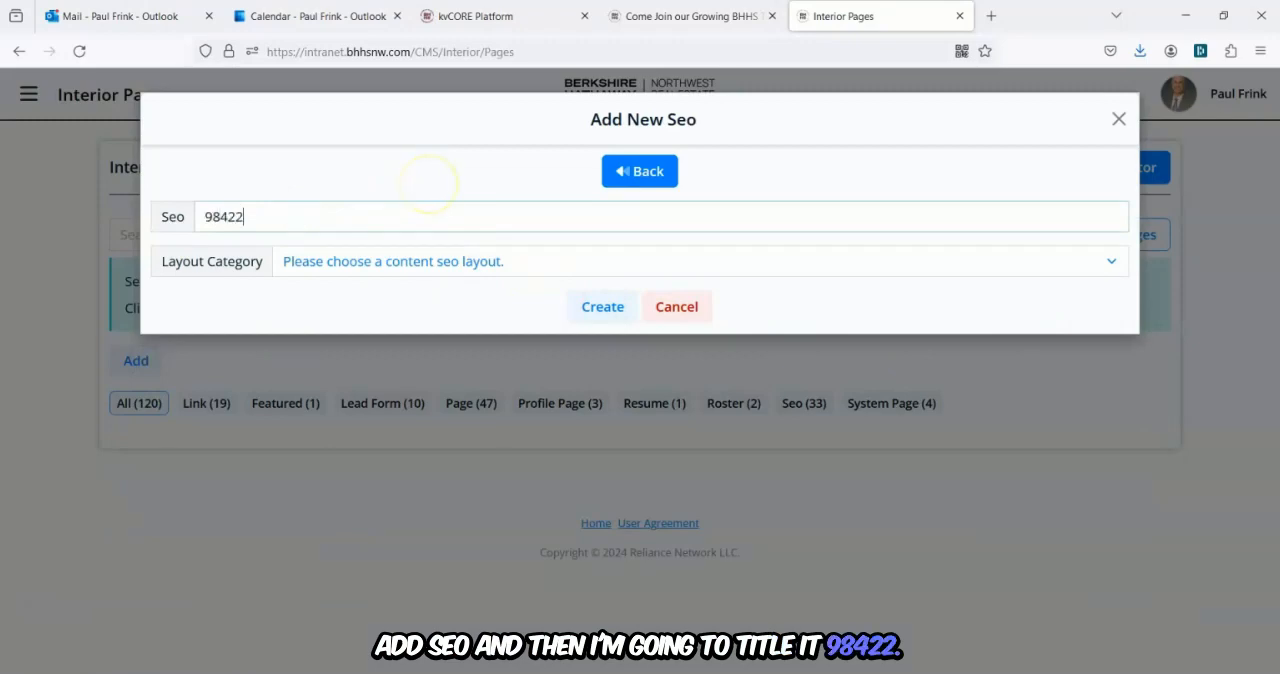
type("98422 2")
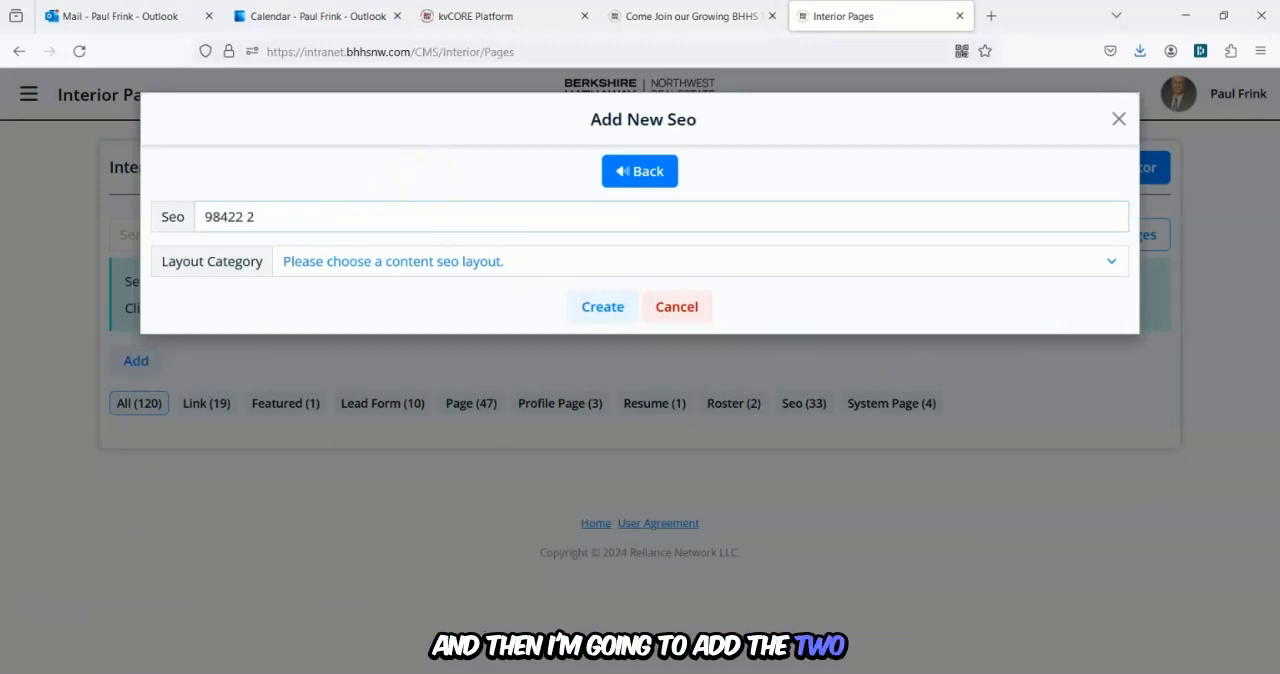
left_click(499, 268)
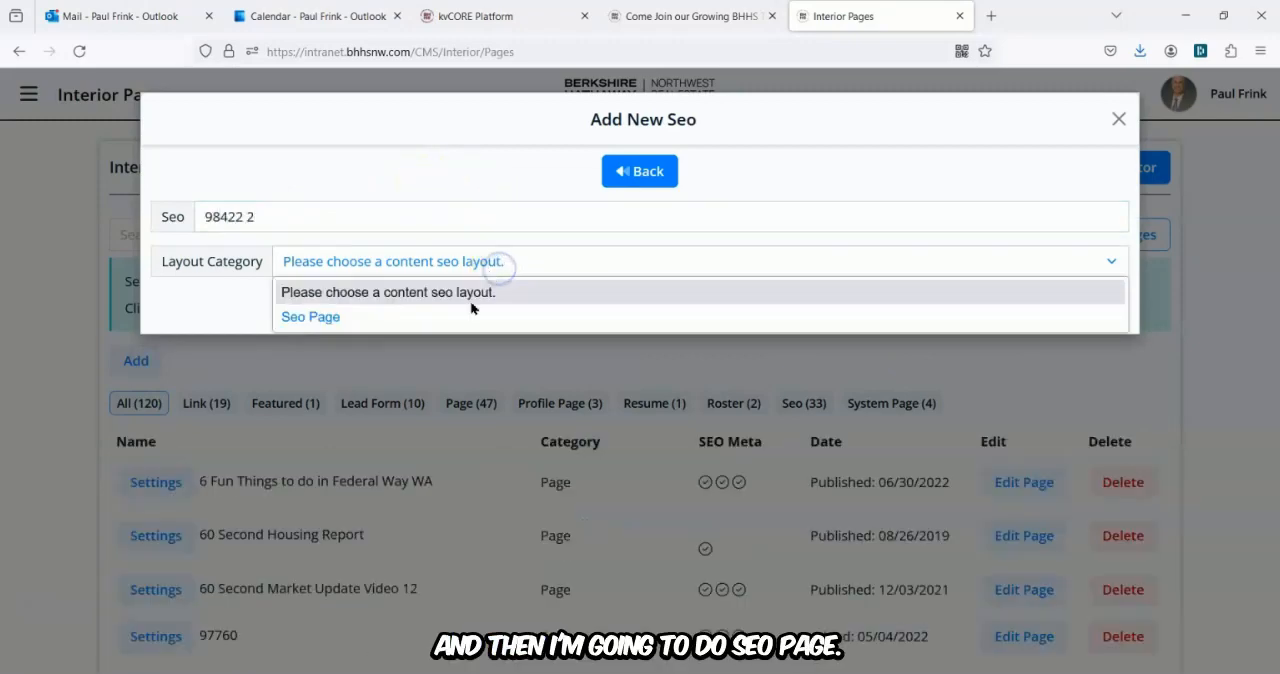
left_click(401, 318)
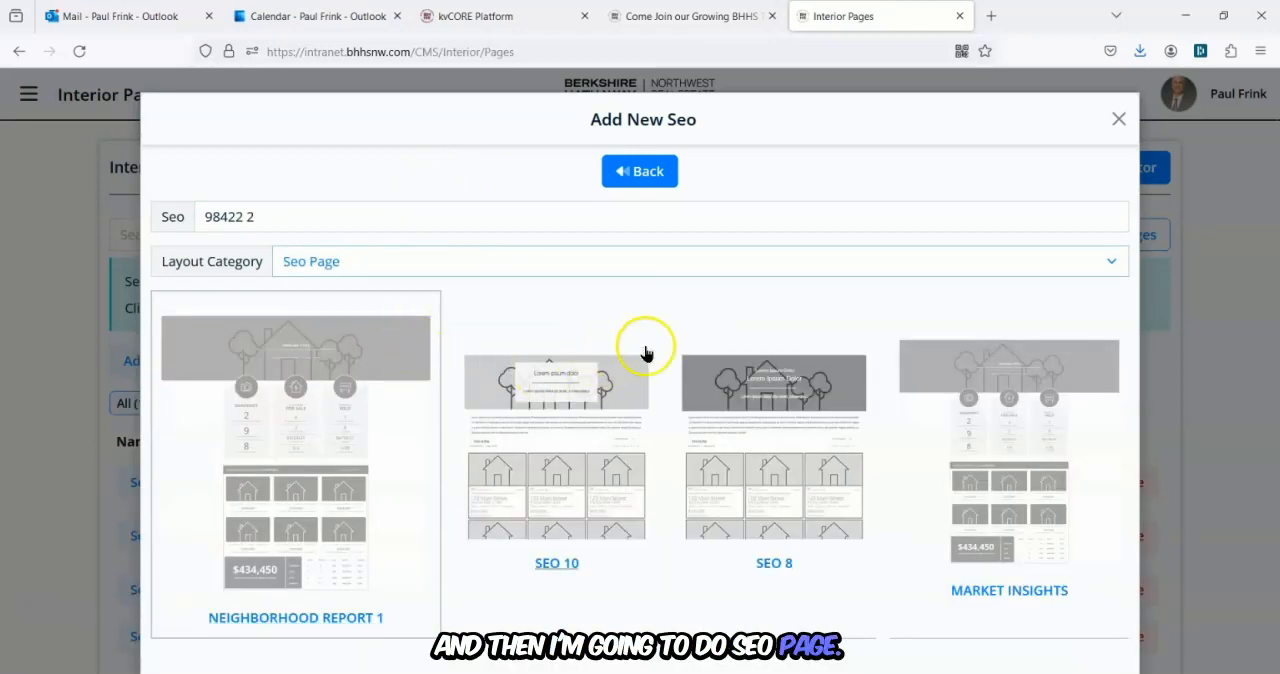
Pick the Luxury Neighborhood Report layout for the new SEO page and create it.
scroll(645, 353, "down", 2)
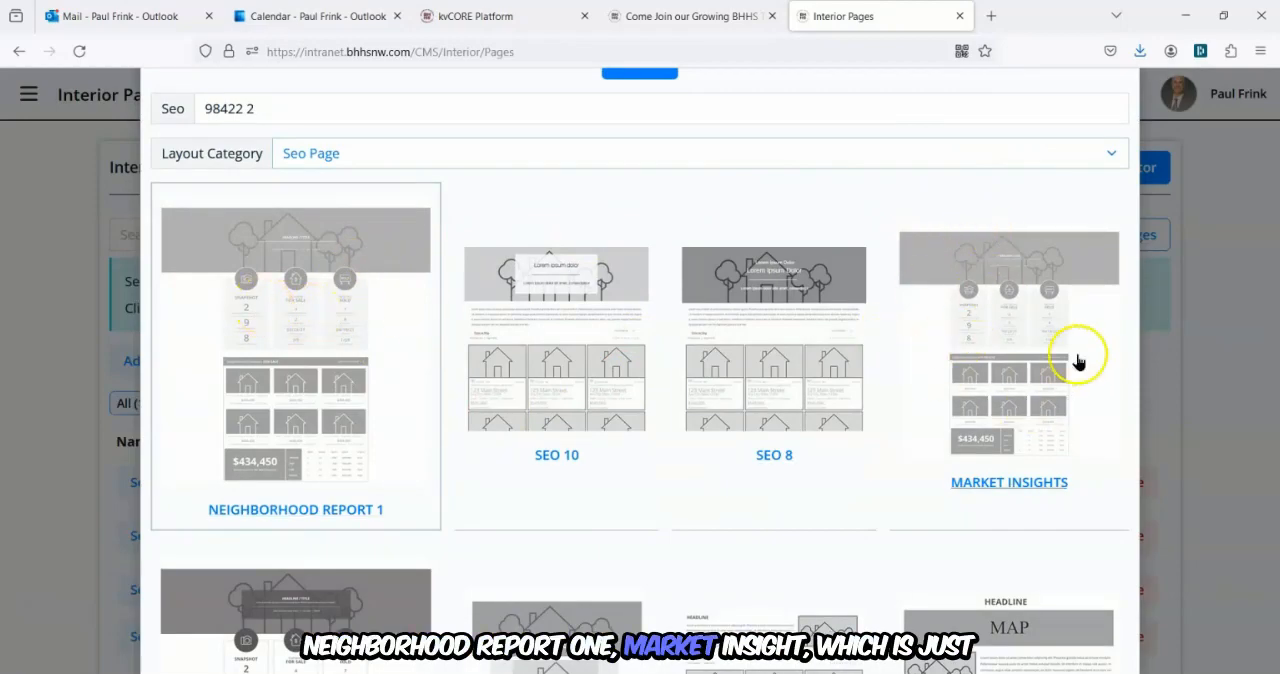
scroll(307, 425, "down", 4)
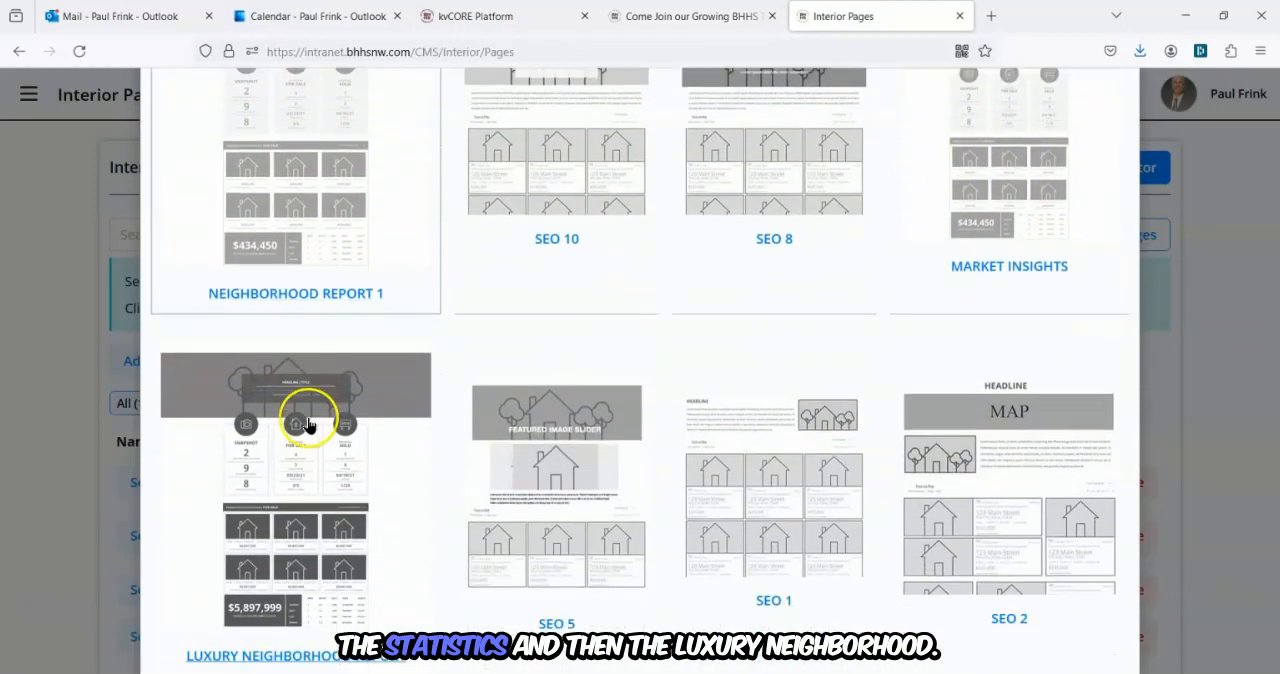
scroll(270, 460, "down", 2)
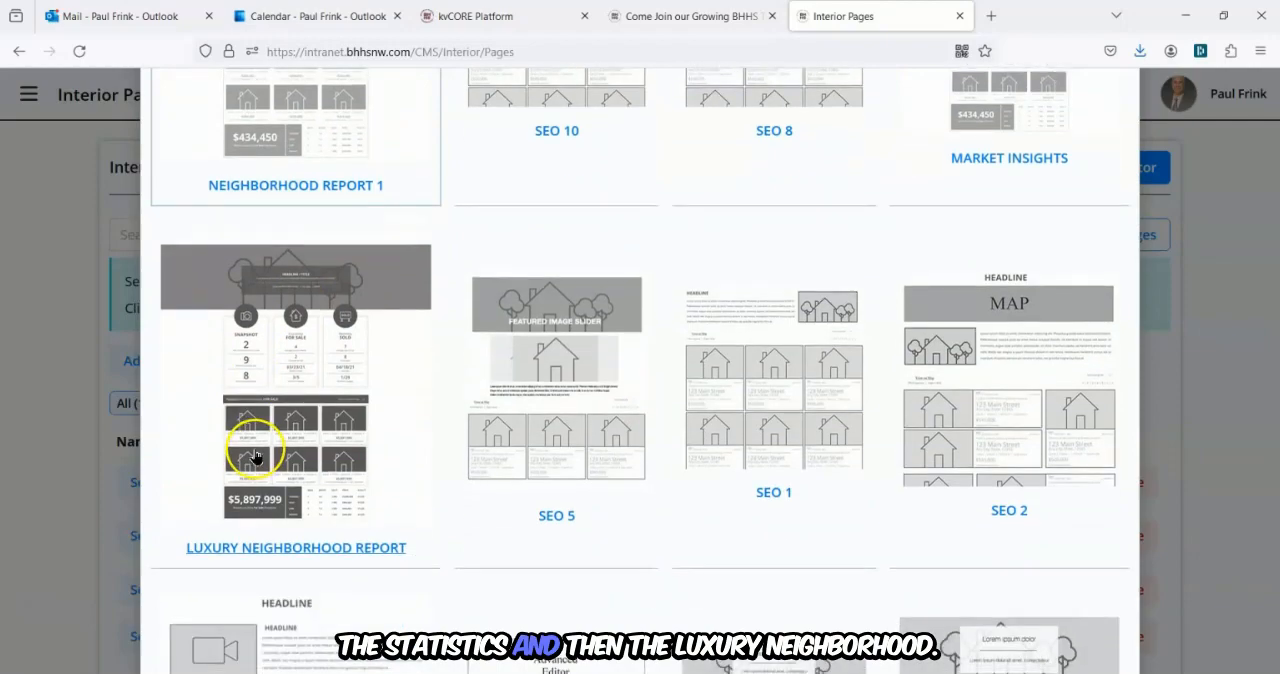
left_click(270, 385)
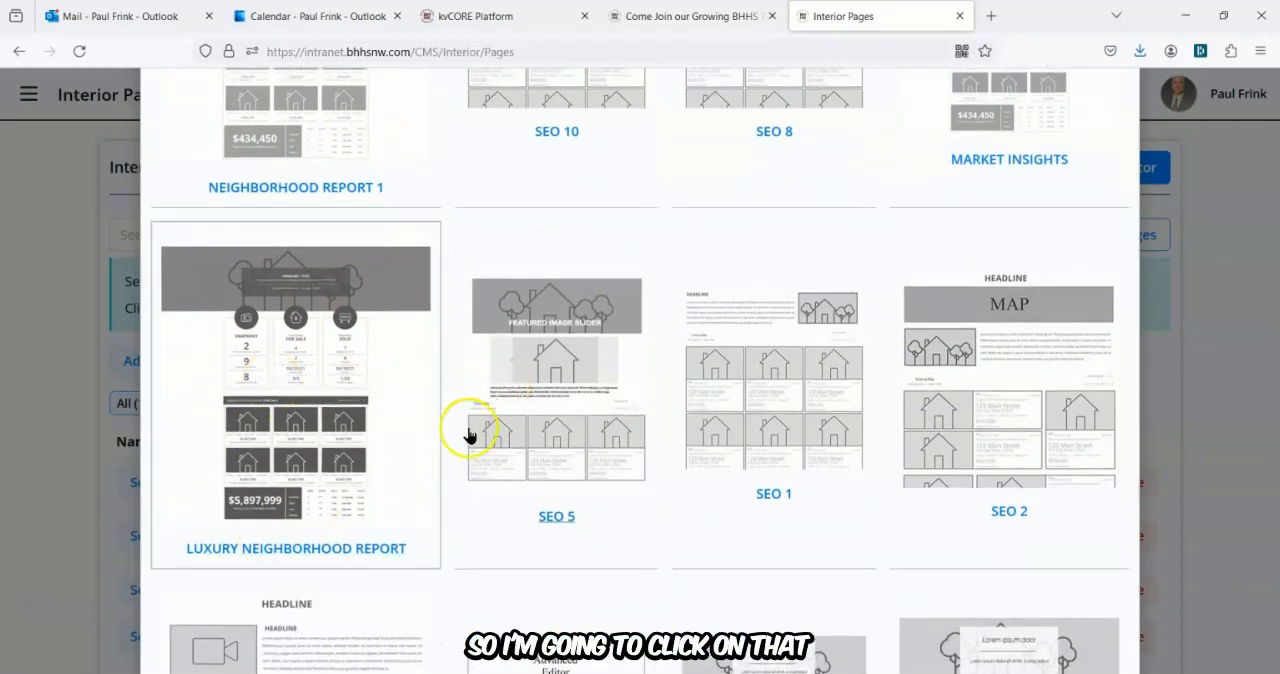
scroll(468, 435, "down", 6)
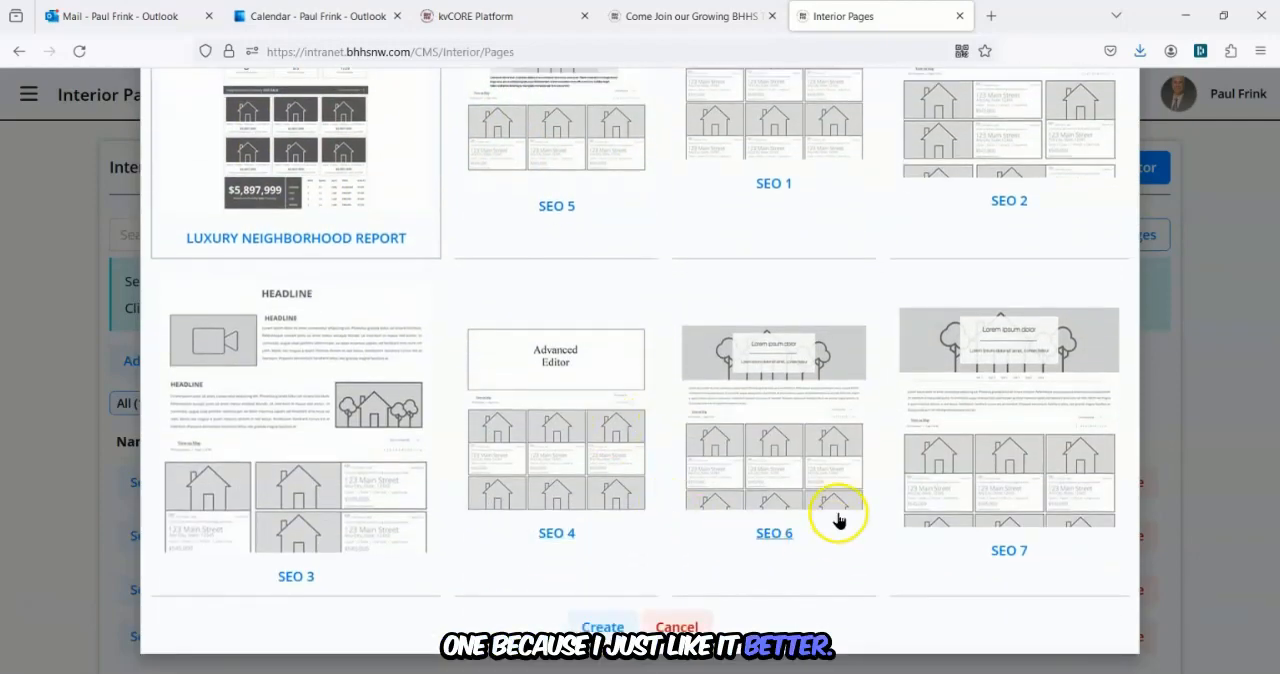
left_click(604, 622)
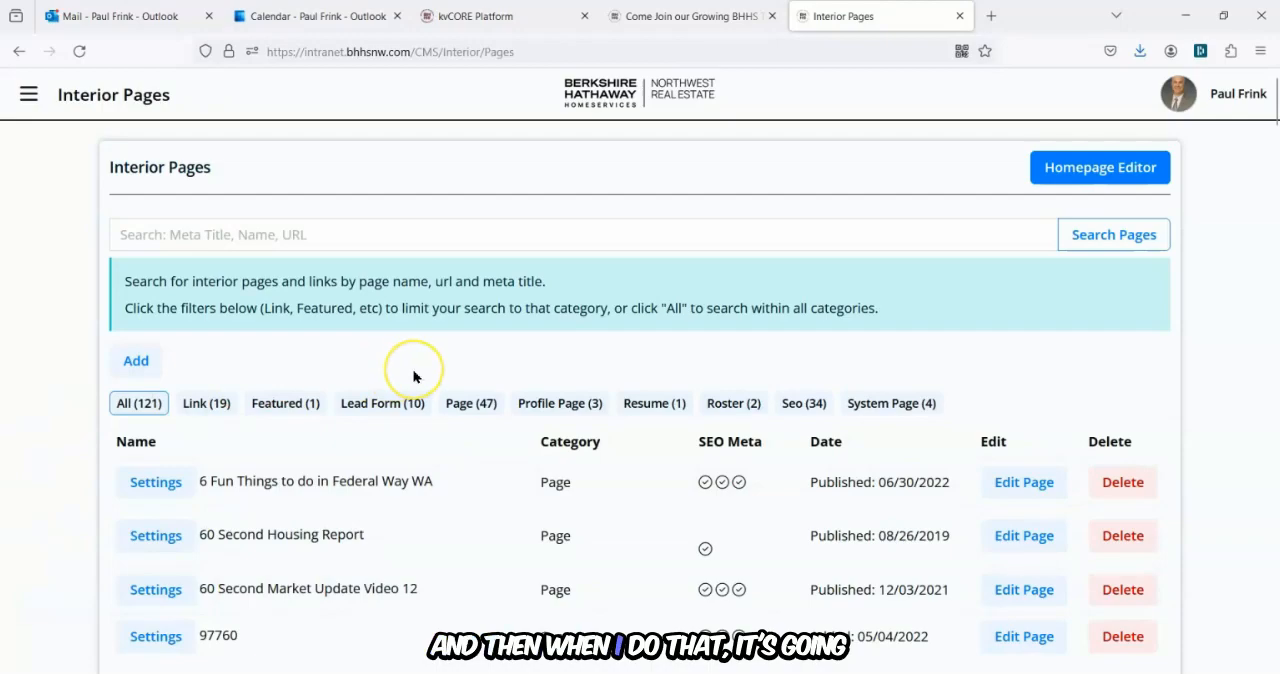
Filter the interior pages list to SEO pages and open the settings of page 98422 2.
left_click(808, 404)
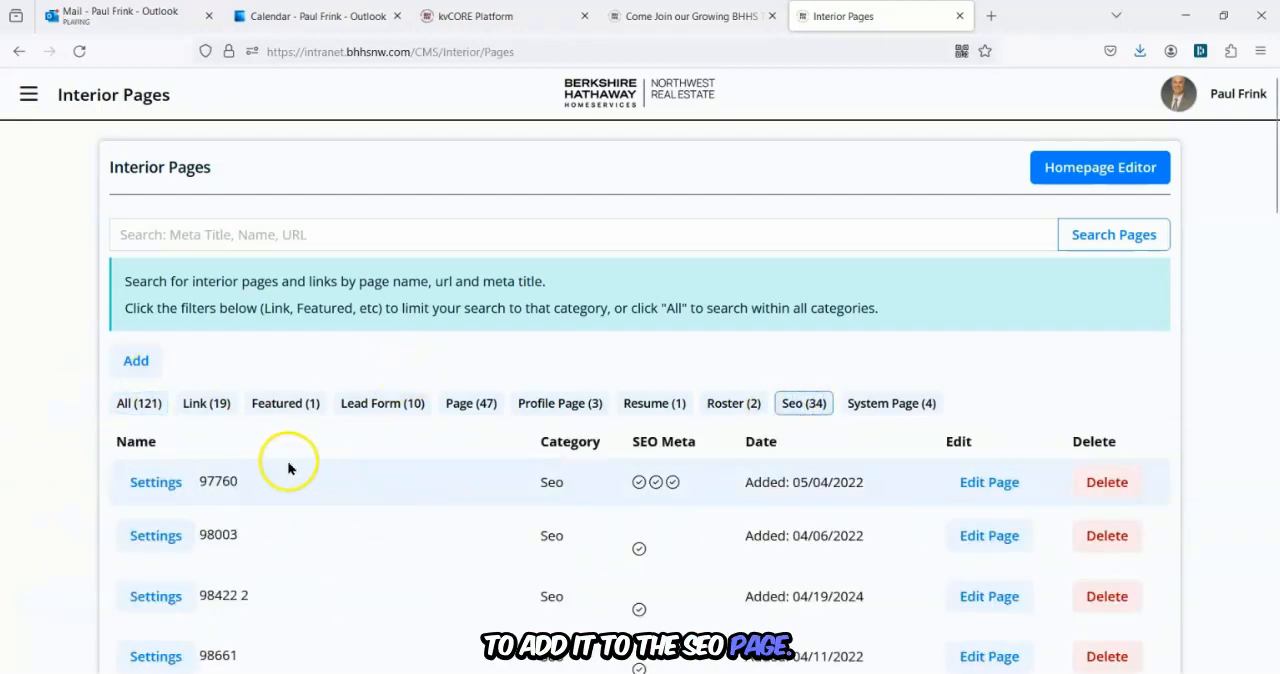
scroll(278, 459, "down", 3)
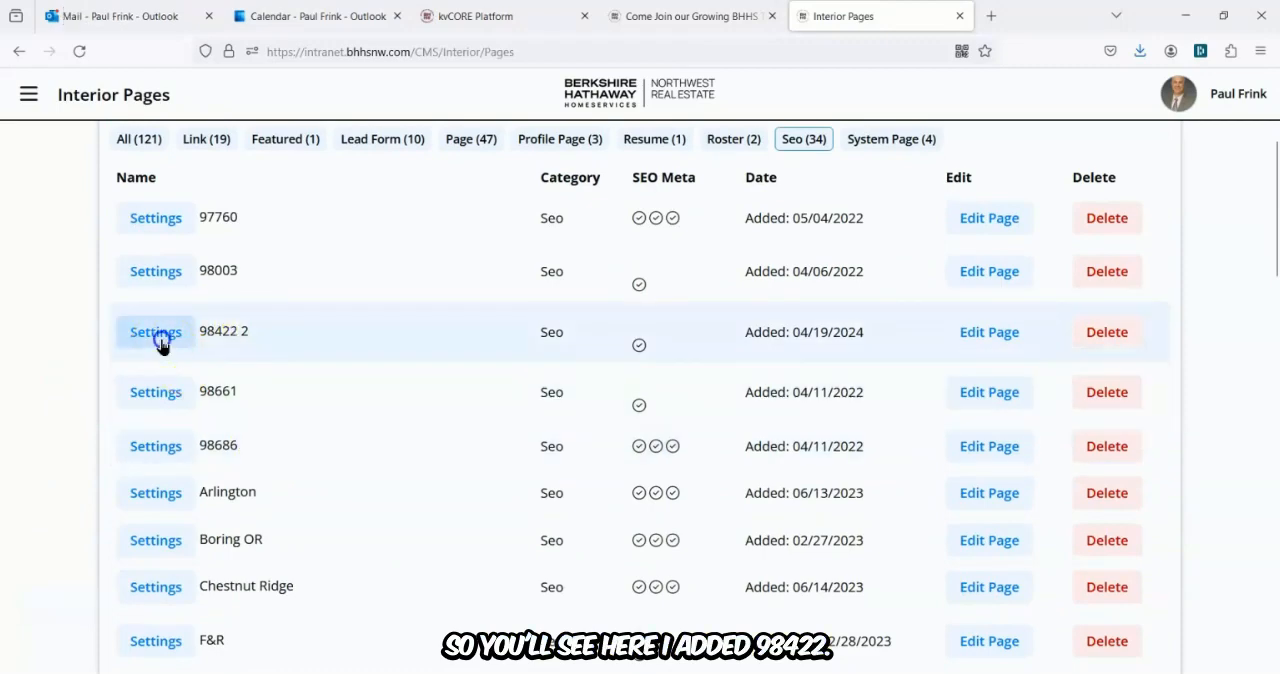
left_click(157, 334)
Set the page's meta title to Home statistics for 98422 Tacoma WA.
left_click(537, 324)
left_click_drag(537, 324, 464, 326)
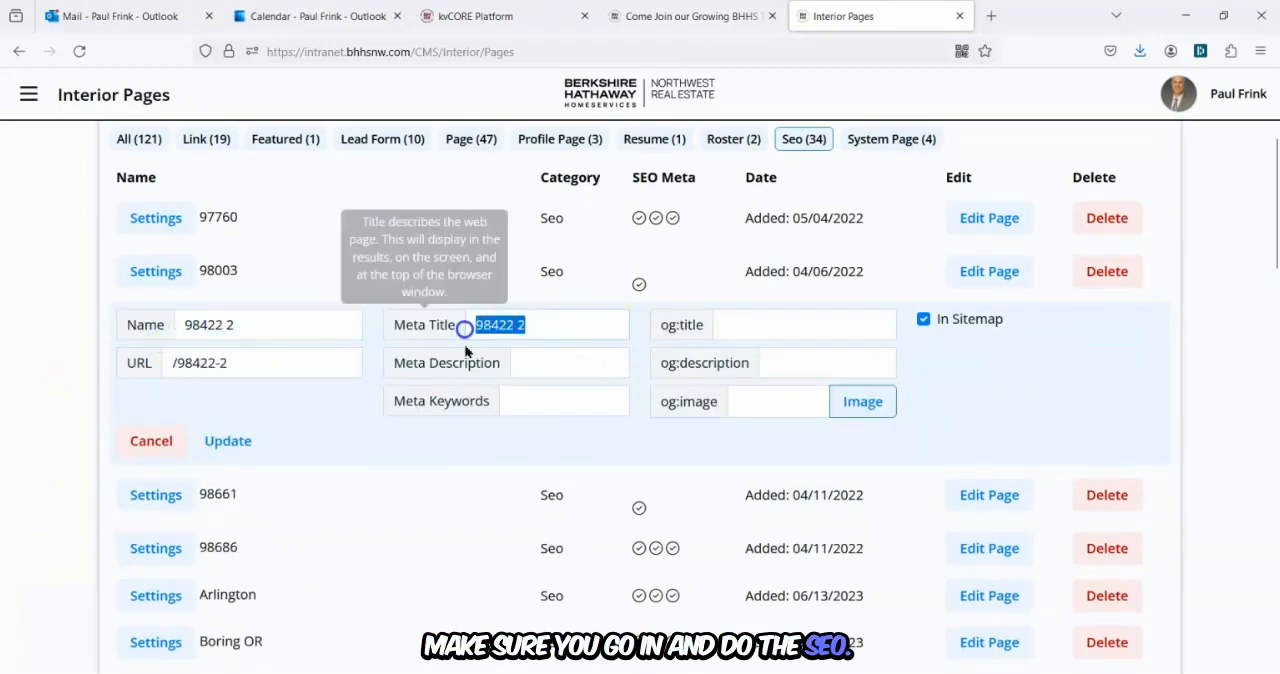
type("Se")
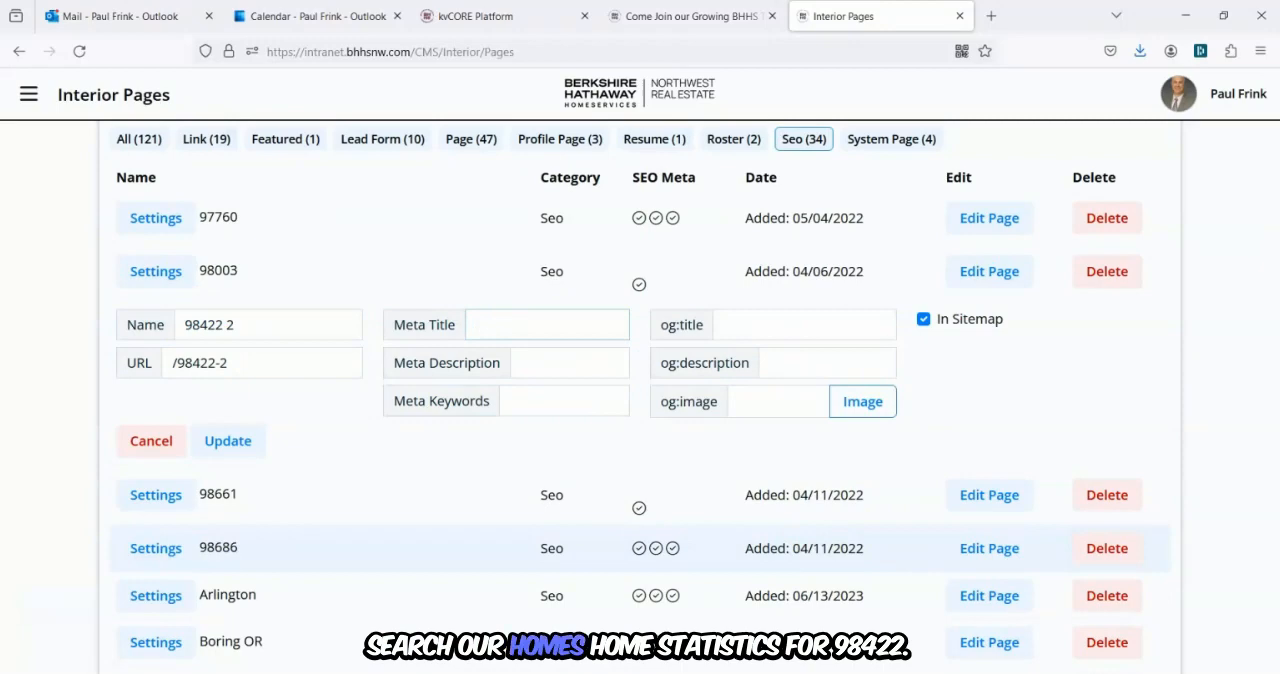
type("Home")
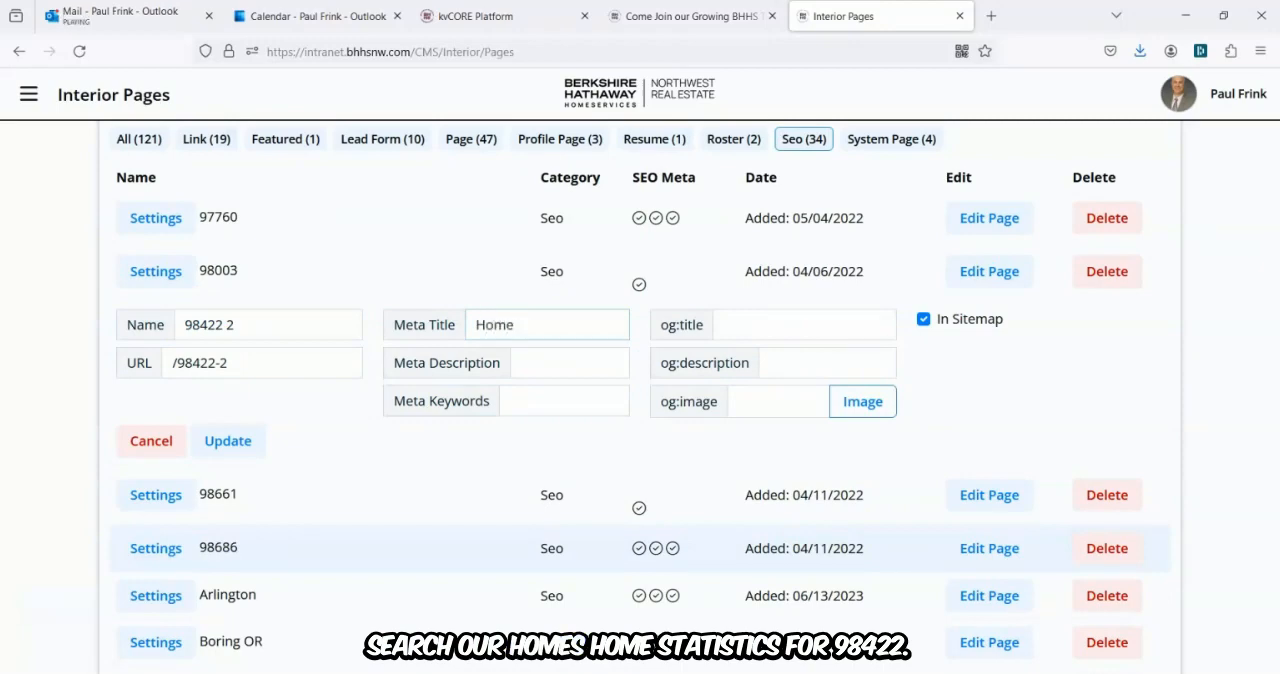
type(" stati")
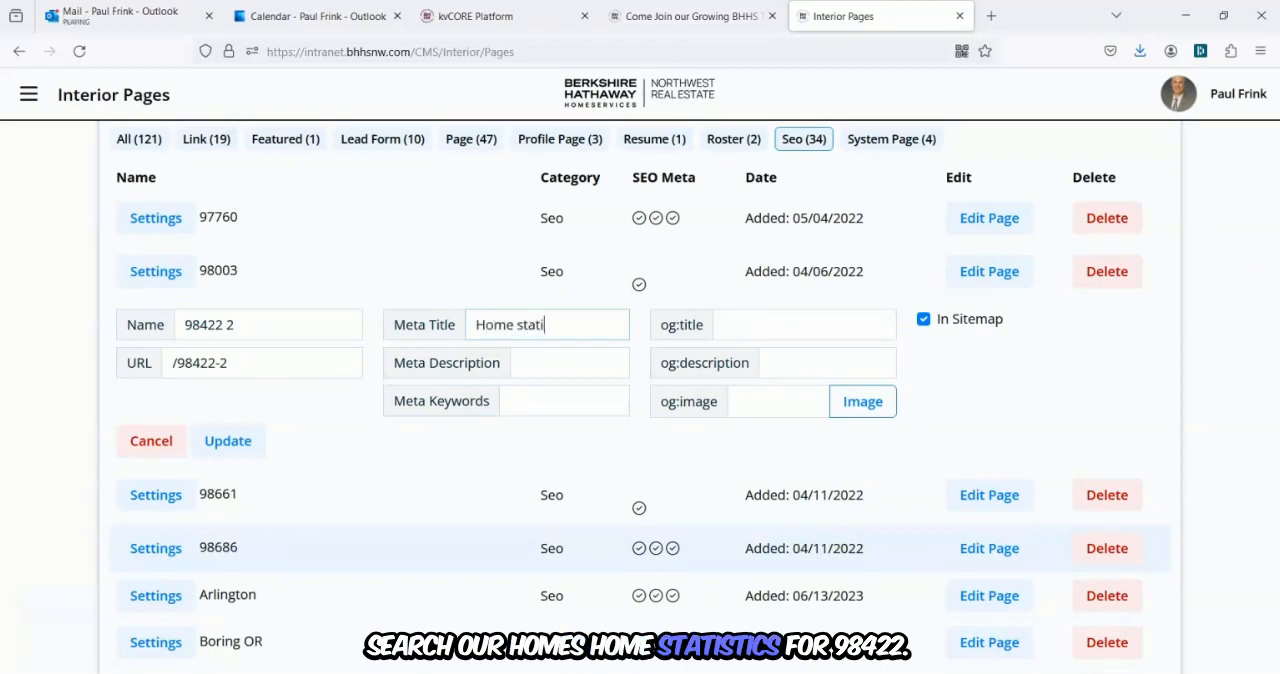
type("stics for")
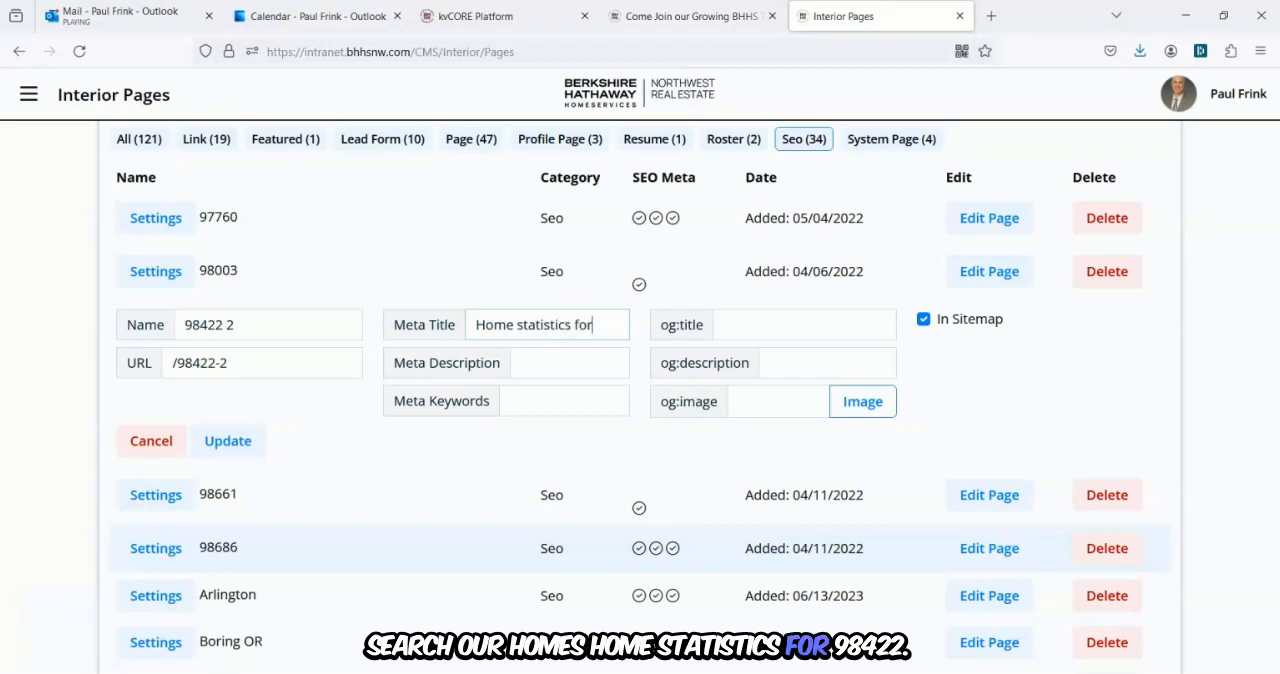
type(" 9")
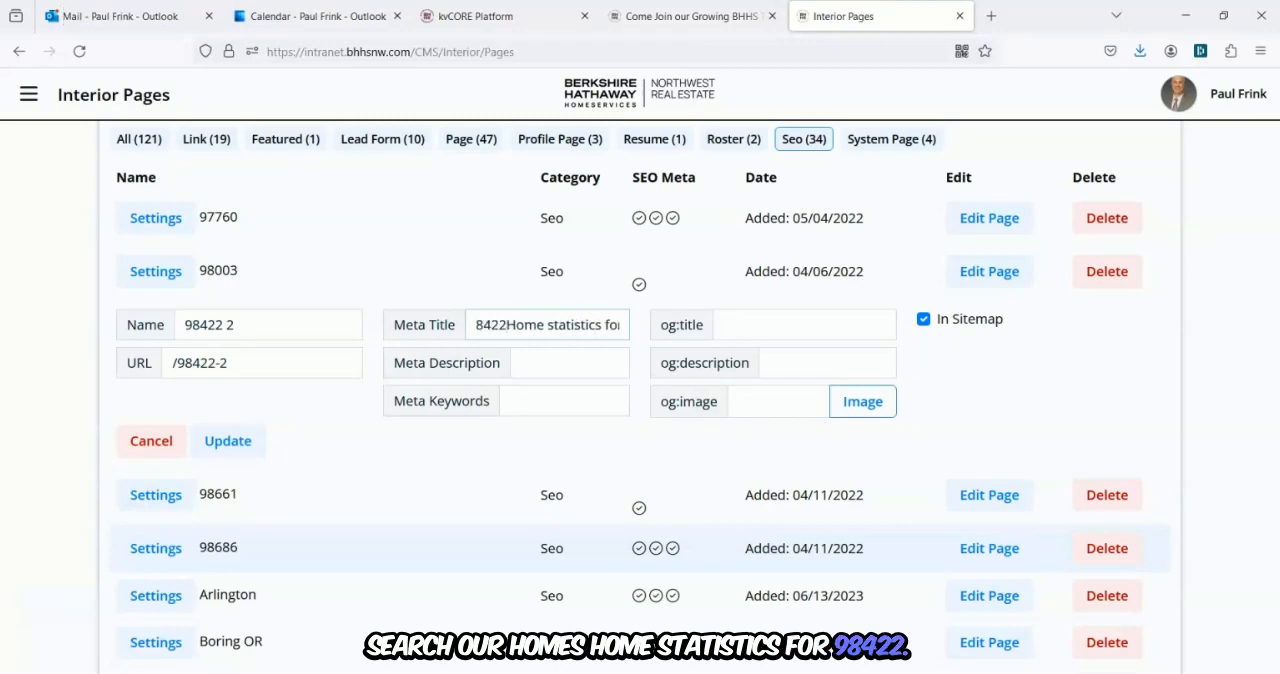
key("BackSpace")
key("BackSpace")
key("BackSpace")
key("BackSpace")
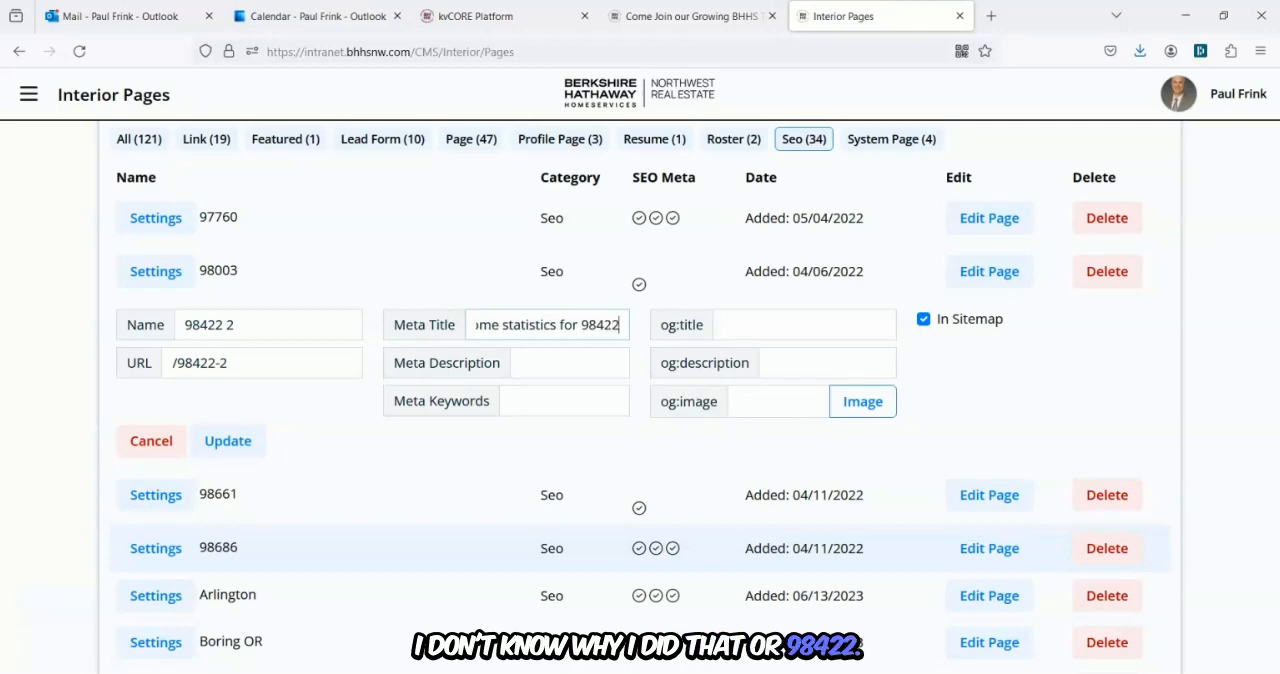
type("8422 Tacoma WA")
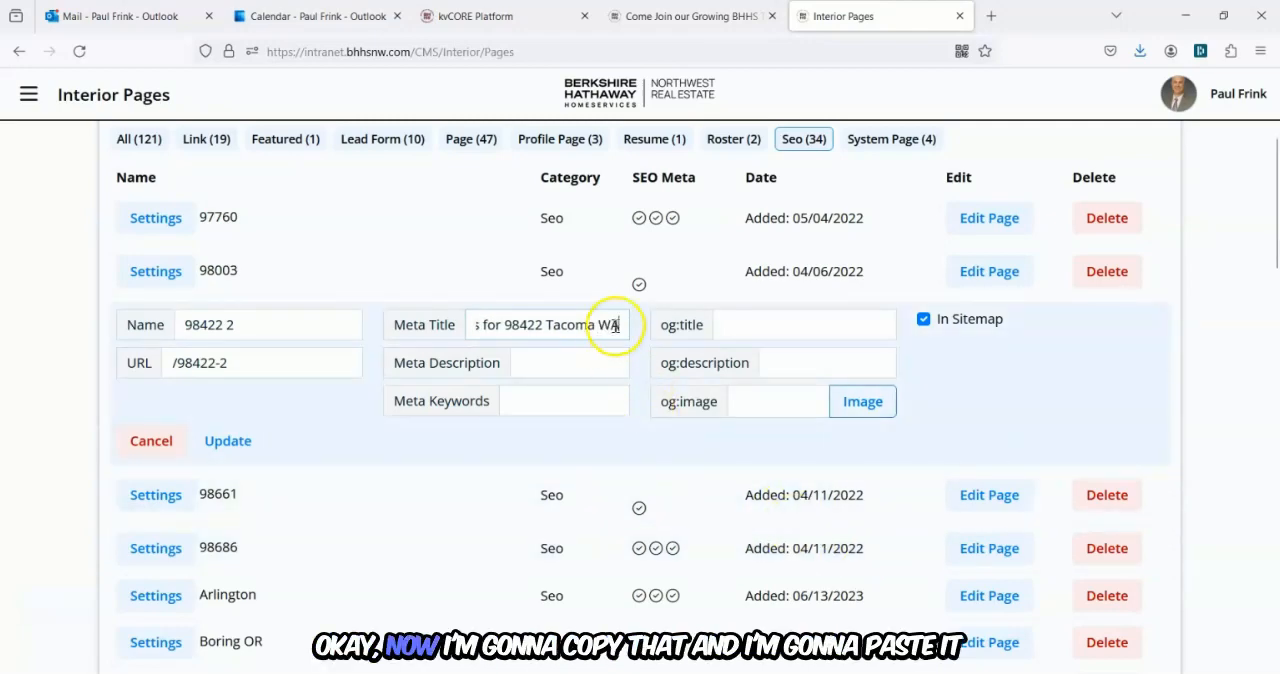
Copy the meta title text into the meta description field.
left_click_drag(614, 325, 408, 320)
right_click(508, 326)
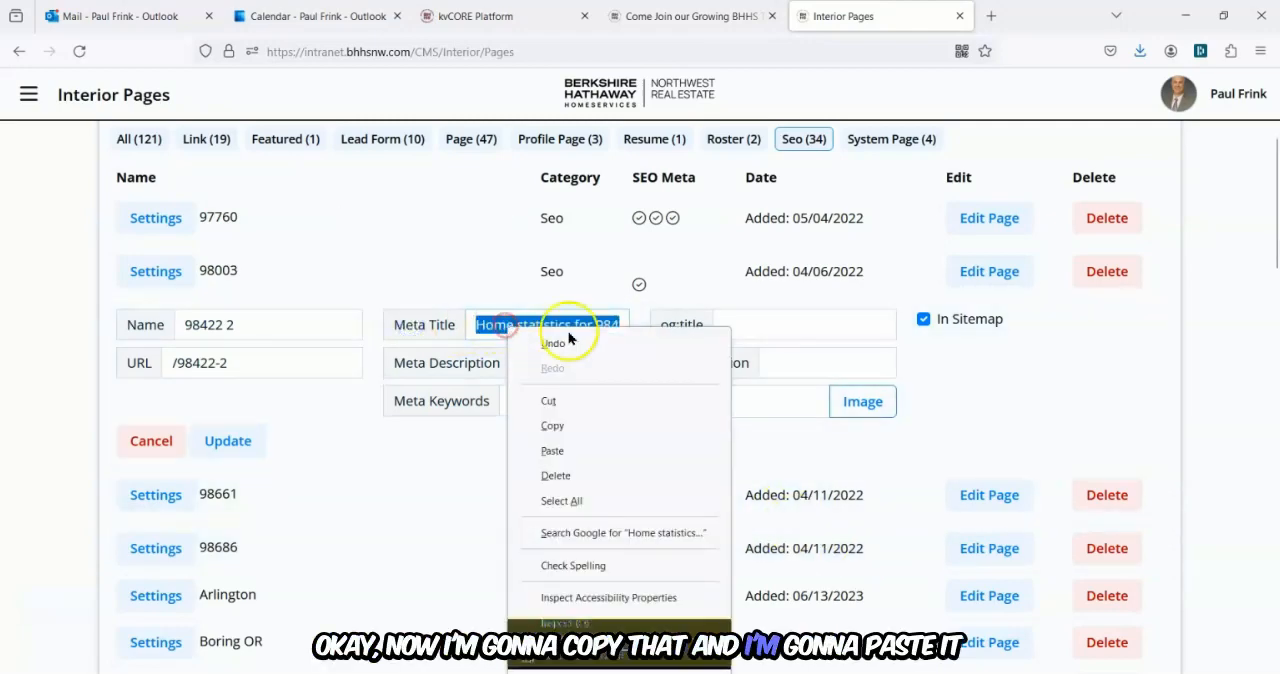
left_click(578, 428)
left_click(531, 366)
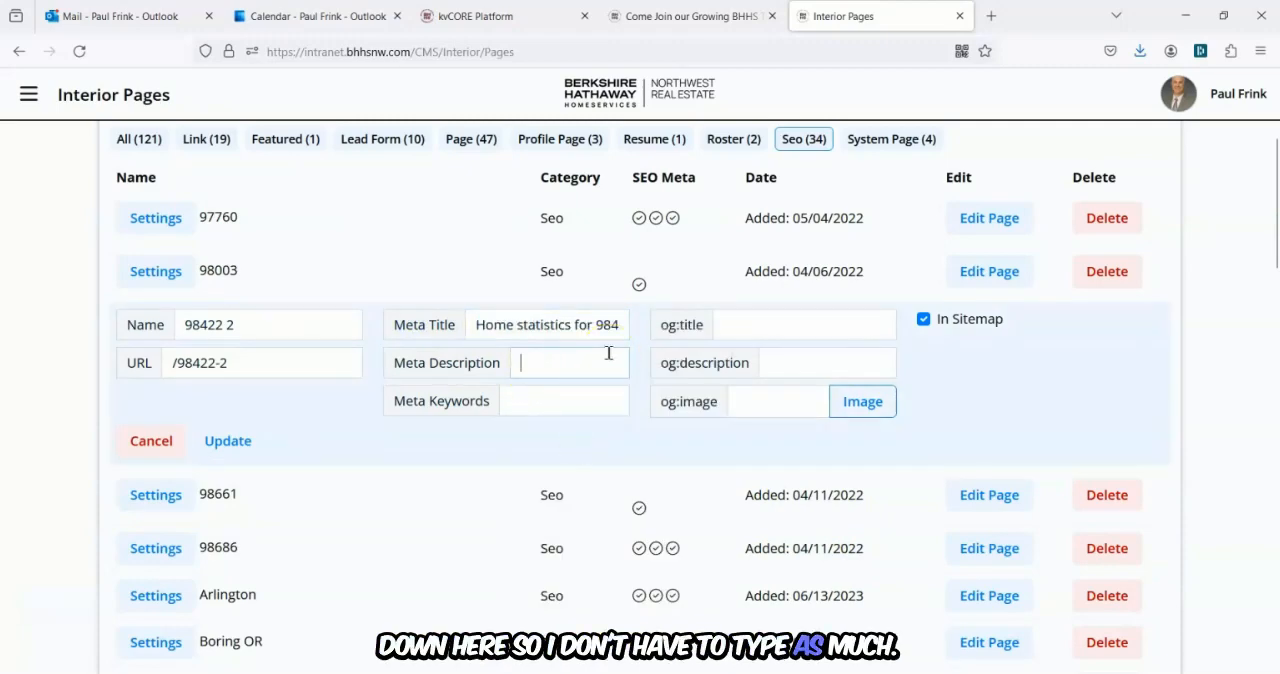
left_click_drag(475, 324, 814, 317)
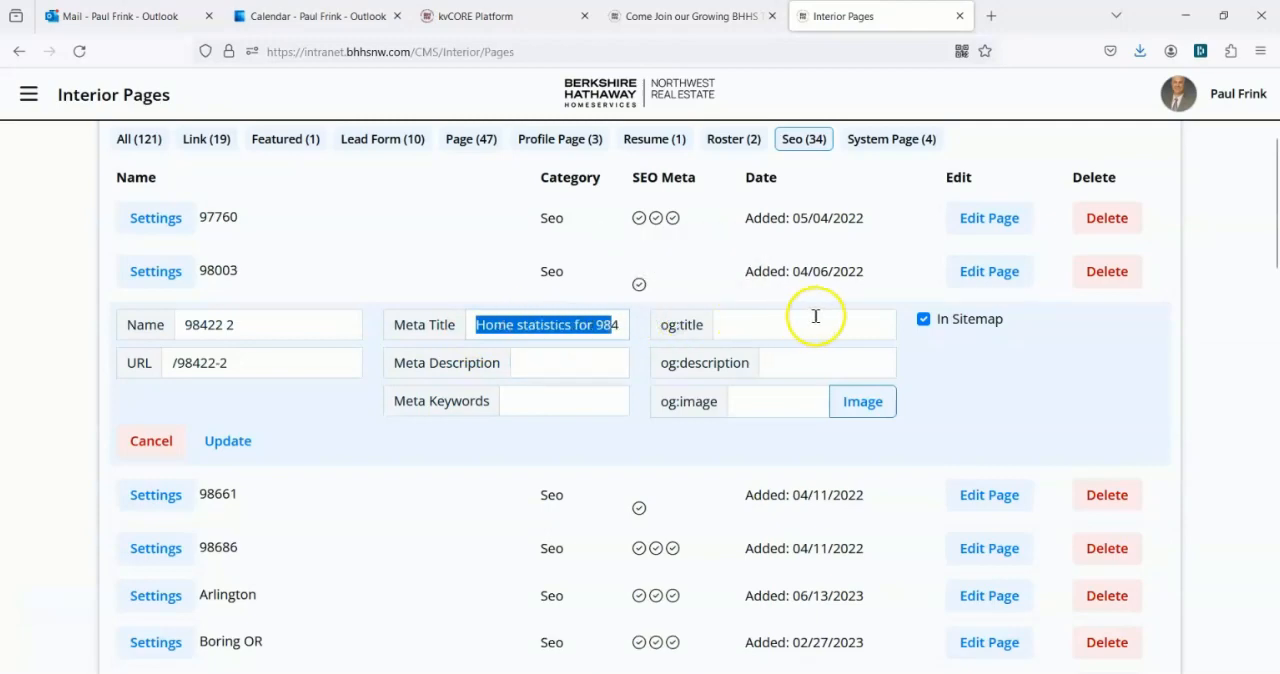
left_click(658, 449)
mouse_move(475, 325)
left_mouse_down()
mouse_move(521, 332)
mouse_move(466, 330)
left_mouse_up()
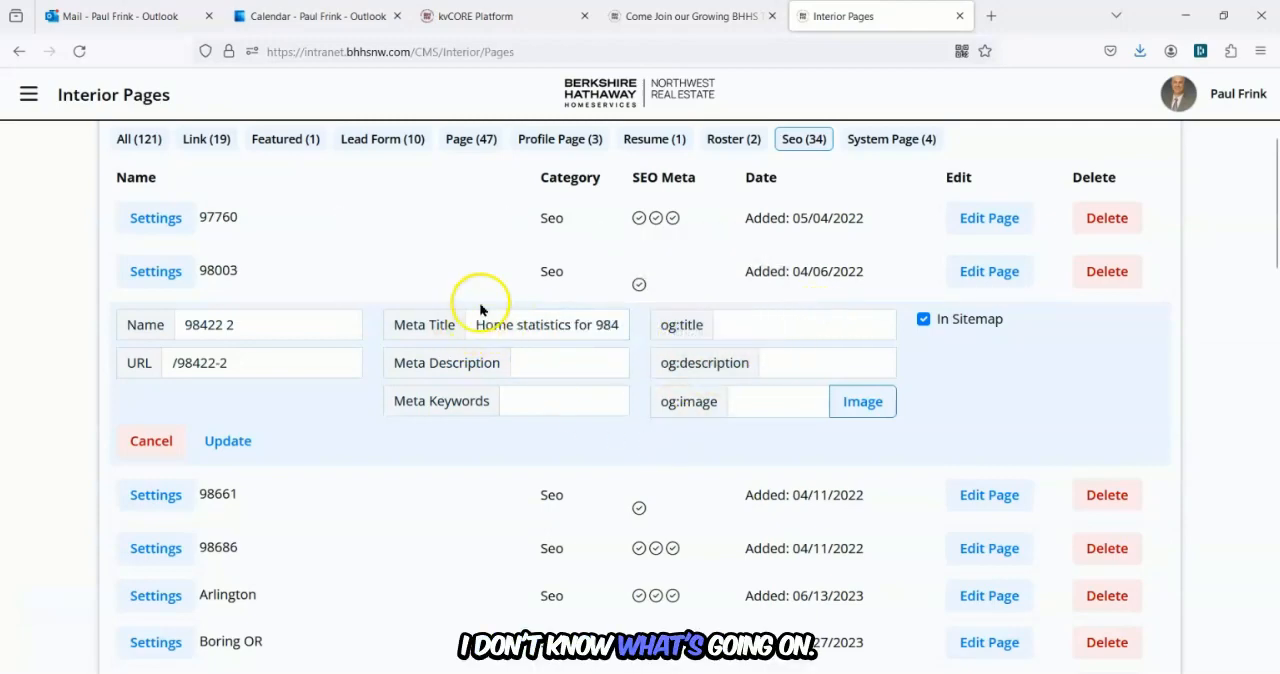
left_click(458, 259)
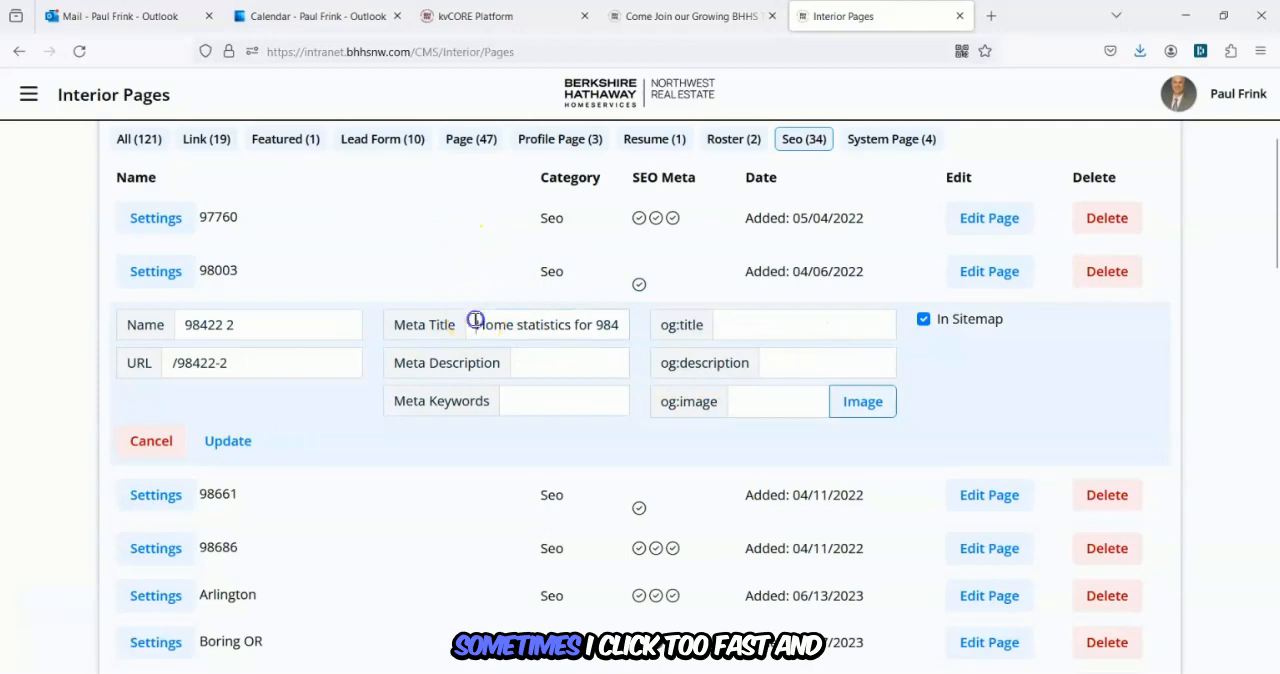
left_click_drag(476, 320, 651, 328)
right_click(577, 326)
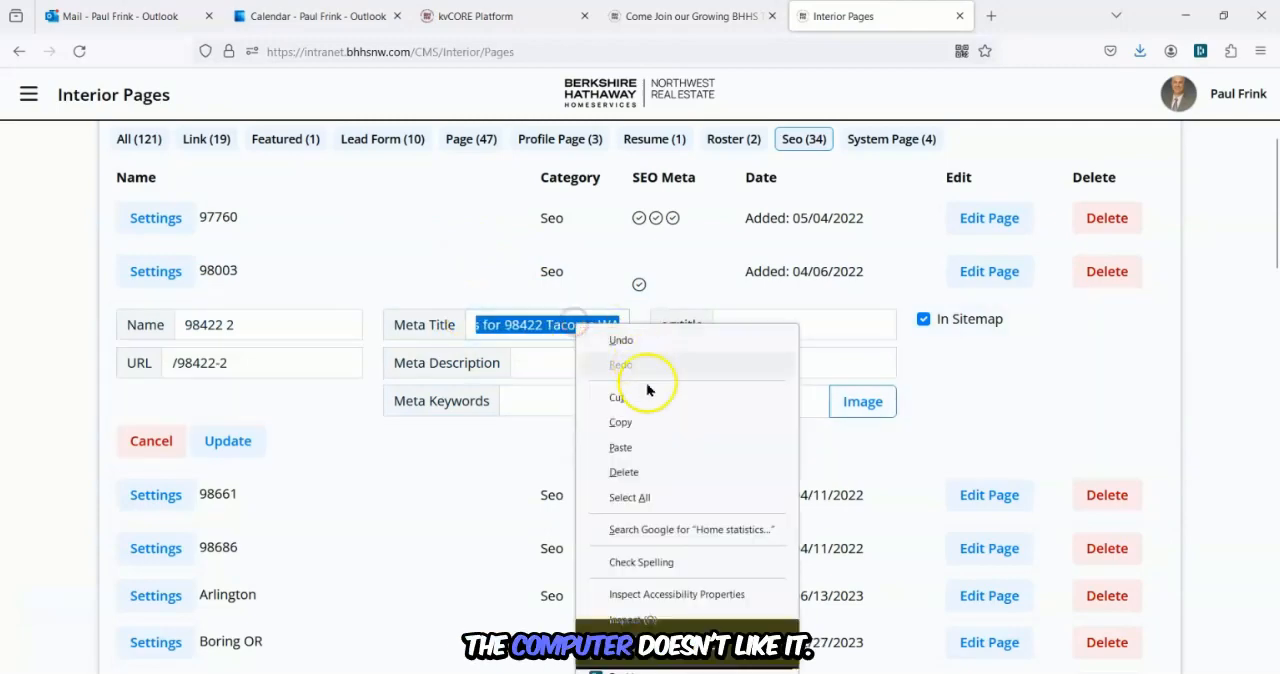
left_click(638, 422)
left_click(557, 360)
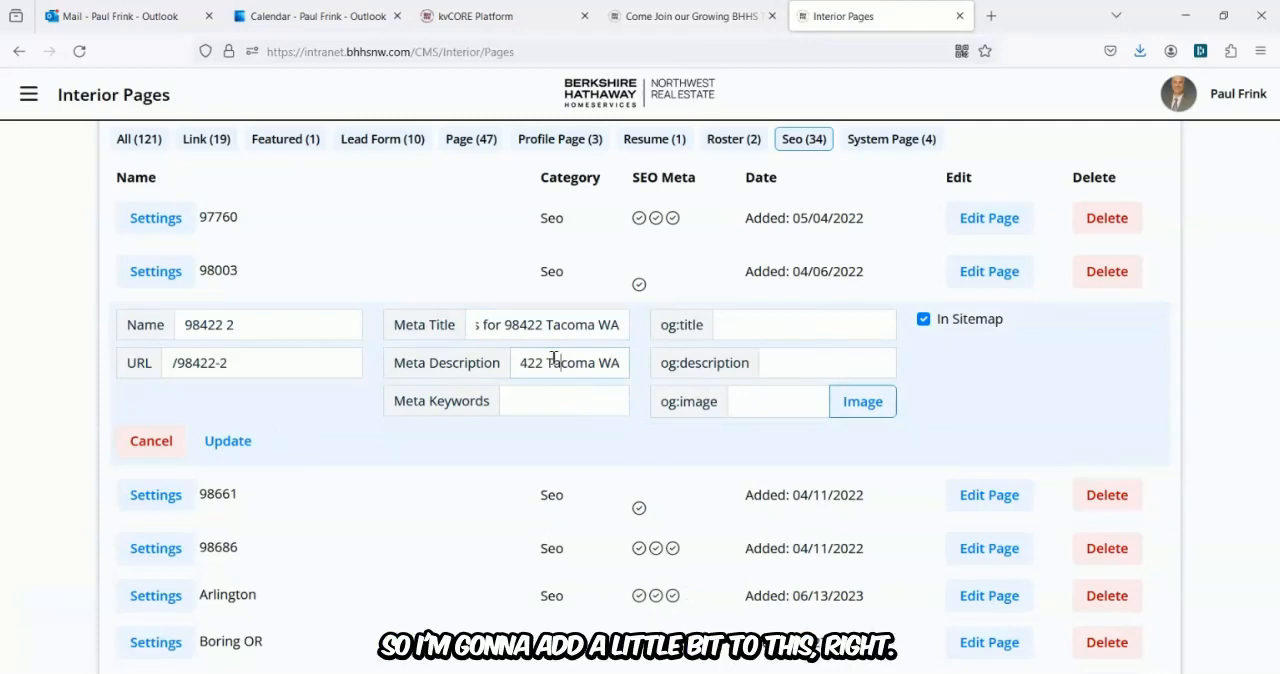
Rewrite the meta description as Get instant up to date statistics for 98422 Tacoma WA.
key("Left")
key("Left")
key("Left")
key("Left")
key("Left")
key("Left")
key("Left")
key("Left")
key("Left")
key("Left")
key("Left")
key("Left")
key("Left")
key("Left")
key("Left")
key("Left")
key("Left")
key("Left")
key("Left")
key("Left")
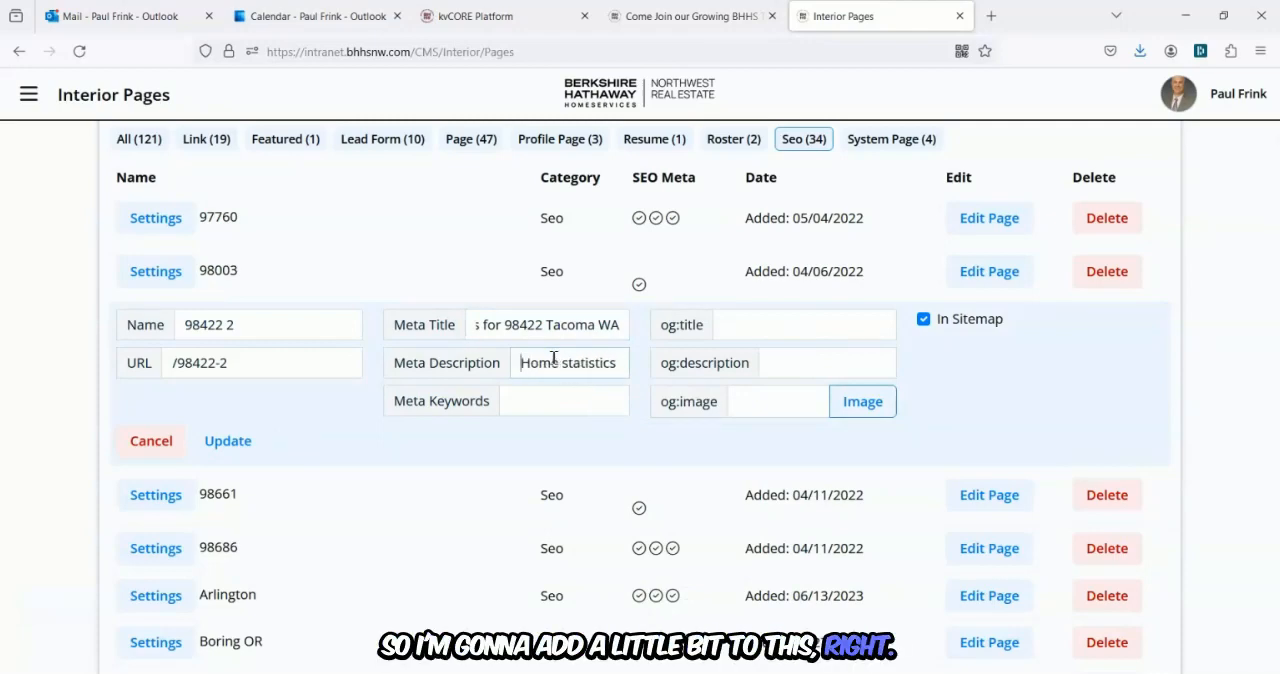
type("Get")
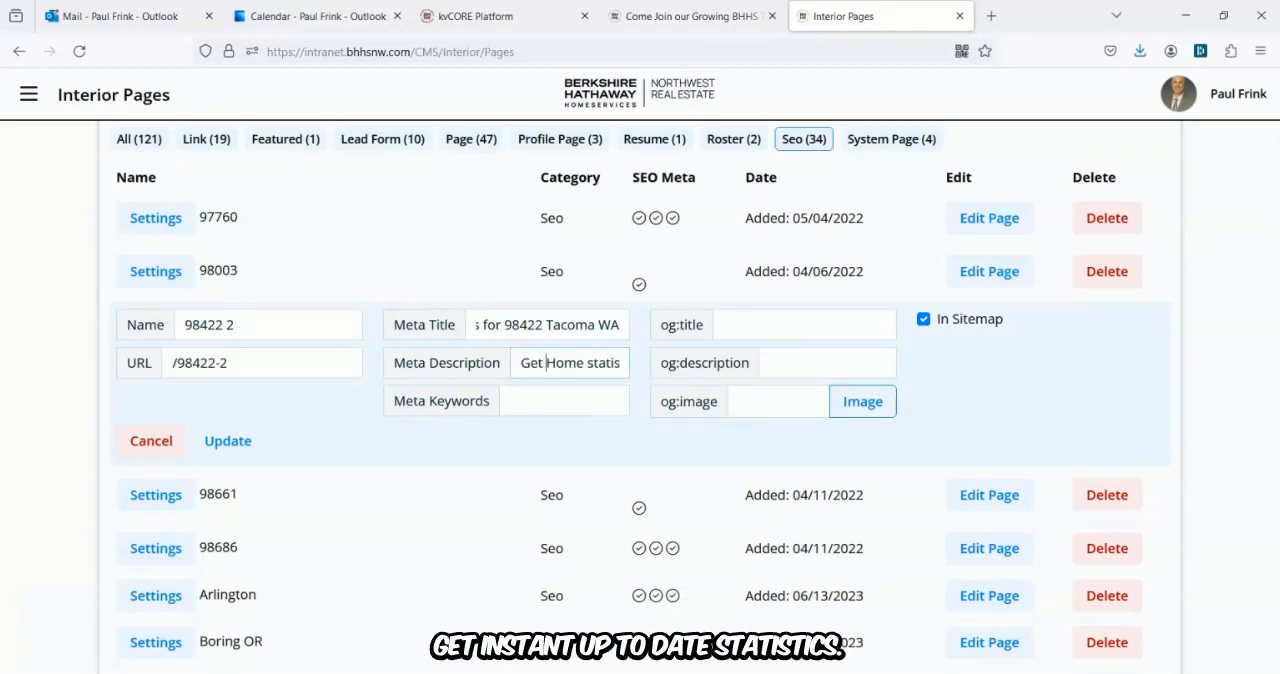
type(" instant")
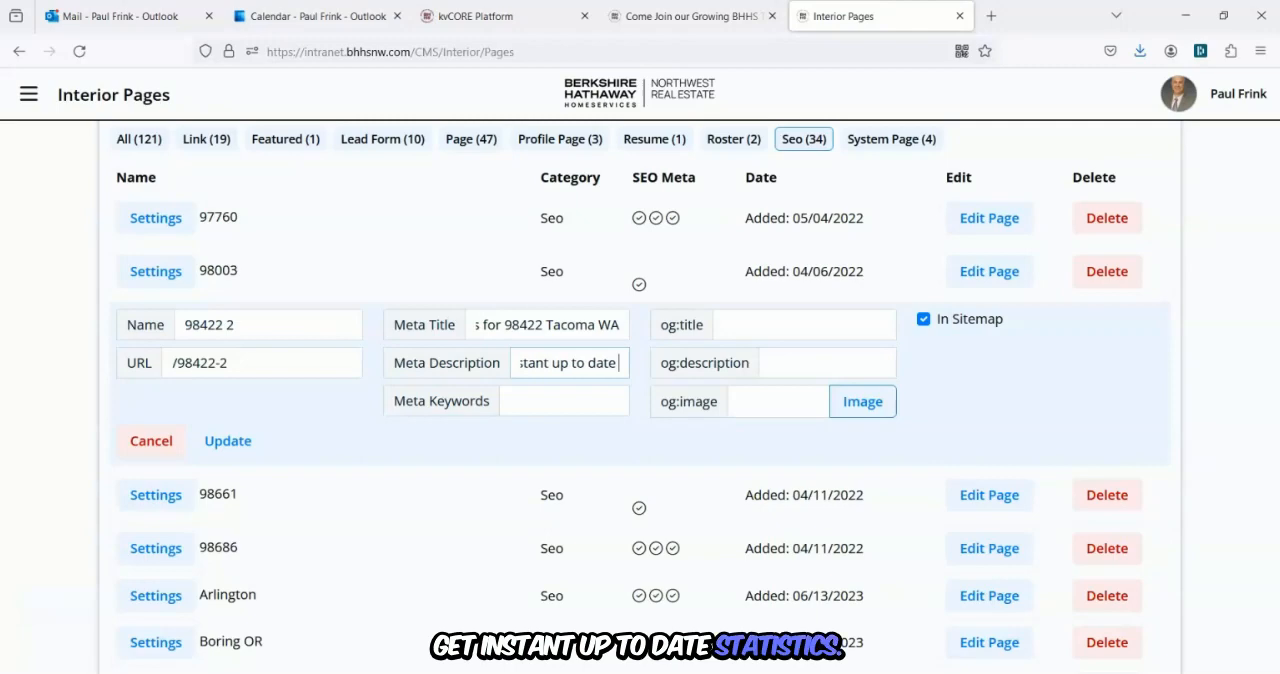
type("statist")
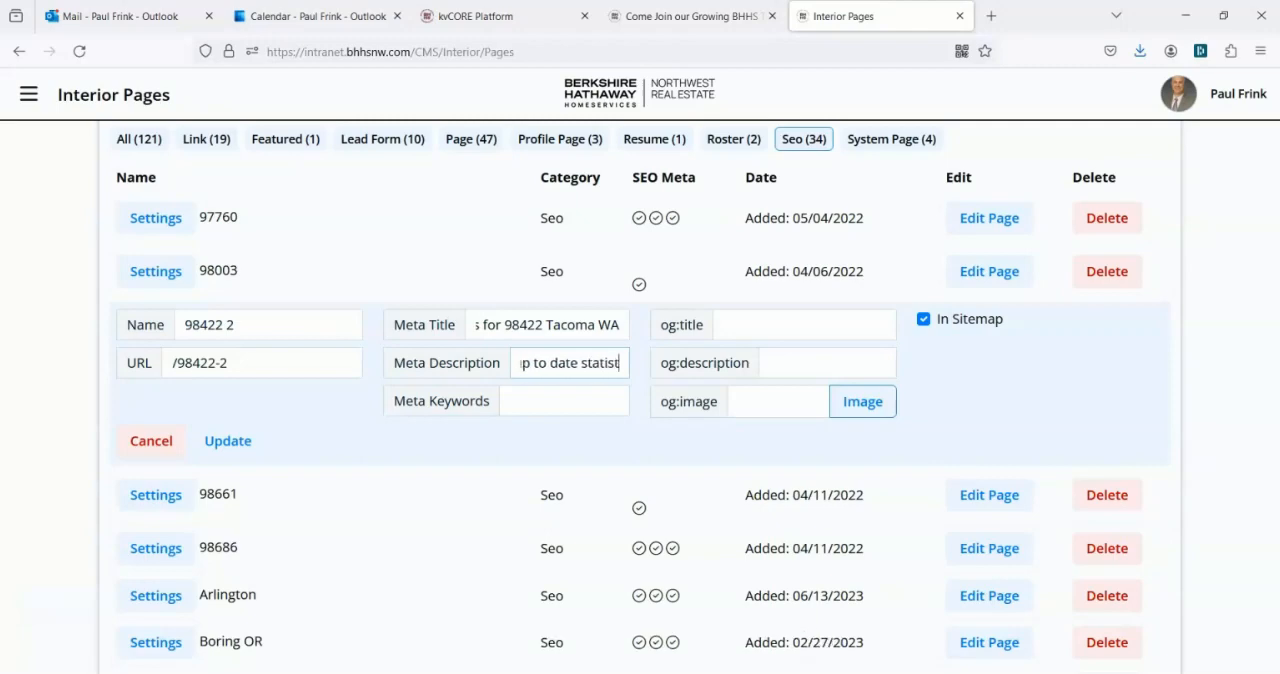
type("ics for")
key("Left")
key("Left")
key("Left")
key("Left")
key("Left")
key("Left")
key("Left")
key("Left")
key("Left")
key("Left")
key("Left")
key("Left")
key("Left")
key("Left")
key("Left")
key("Left")
key("Left")
key("Left")
key("Left")
key("Left")
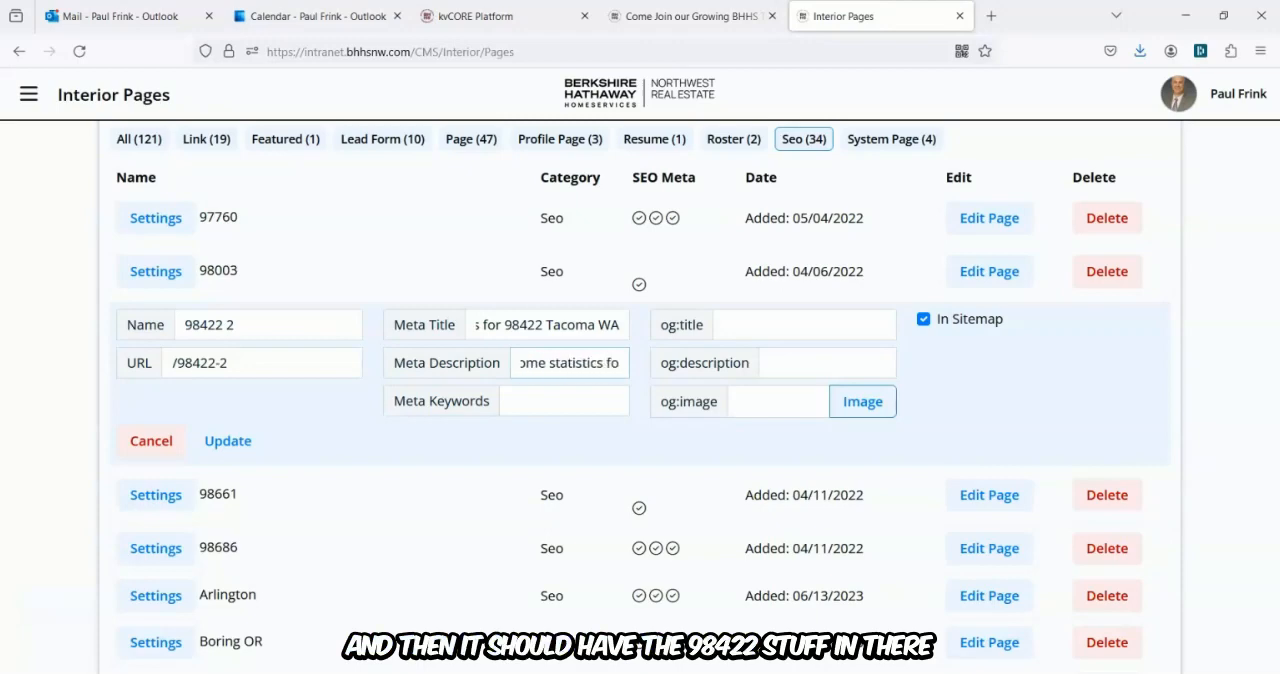
key("Left")
key("Left")
key("Left")
key("Left")
key("Left")
key("Left")
key("Left")
key("Left")
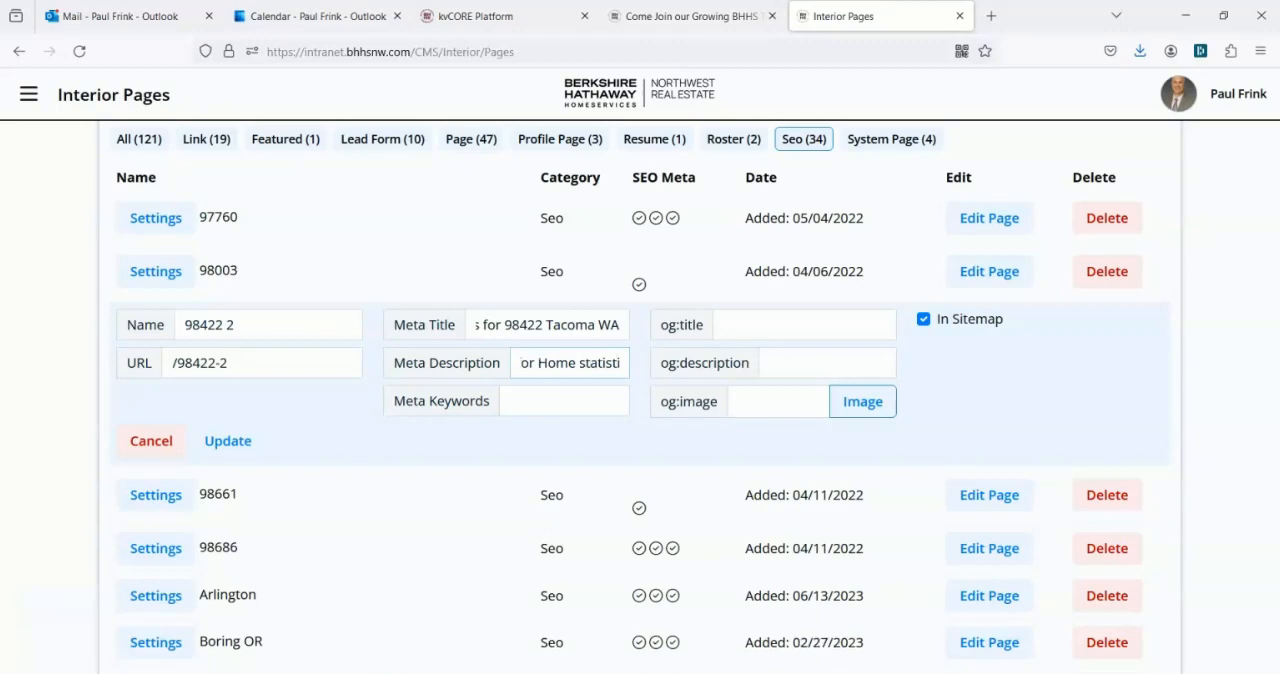
key("Delete")
key("Delete")
key("Delete")
key("Delete")
key("Delete")
key("Delete")
key("Delete")
key("Delete")
key("Delete")
key("Delete")
key("Delete")
key("Delete")
key("Delete")
key("Delete")
key("Delete")
key("Delete")
key("Delete")
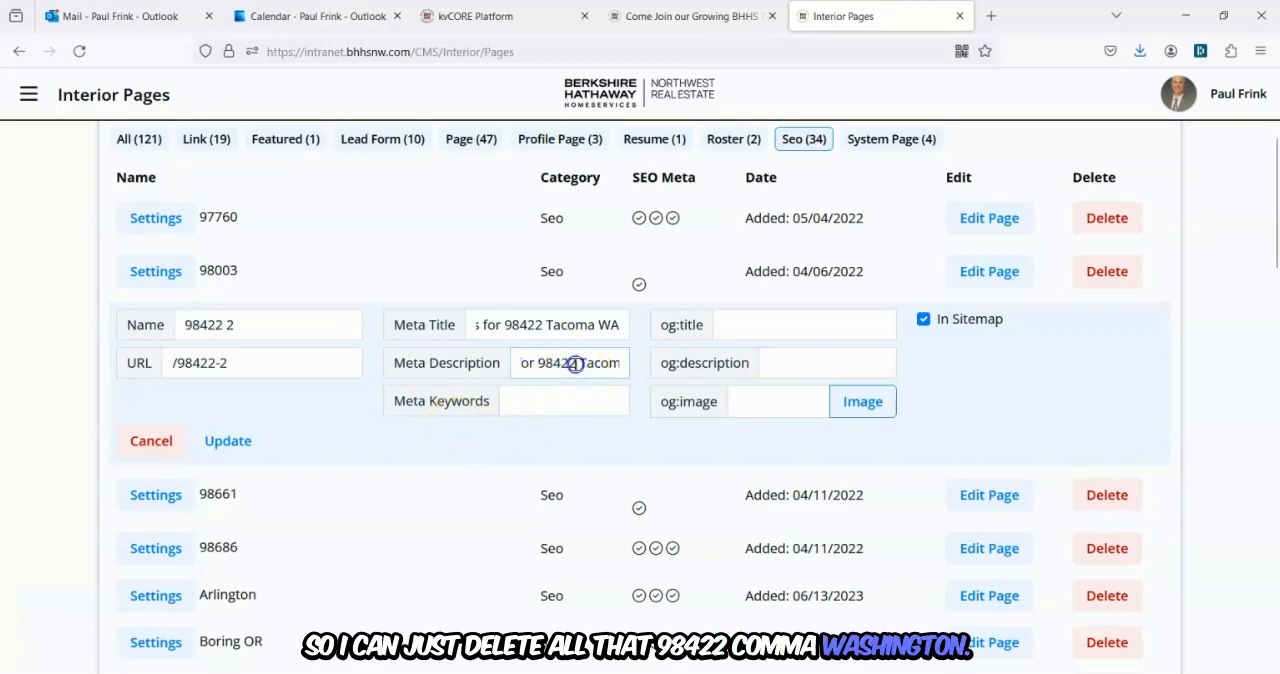
key("Left")
key("Left")
key("Left")
key("Left")
key("Left")
key("Left")
key("Left")
key("Left")
key("Left")
key("Left")
key("Left")
key("Left")
key("Left")
key("Left")
key("Left")
key("Left")
key("Left")
key("Left")
key("Left")
key("Left")
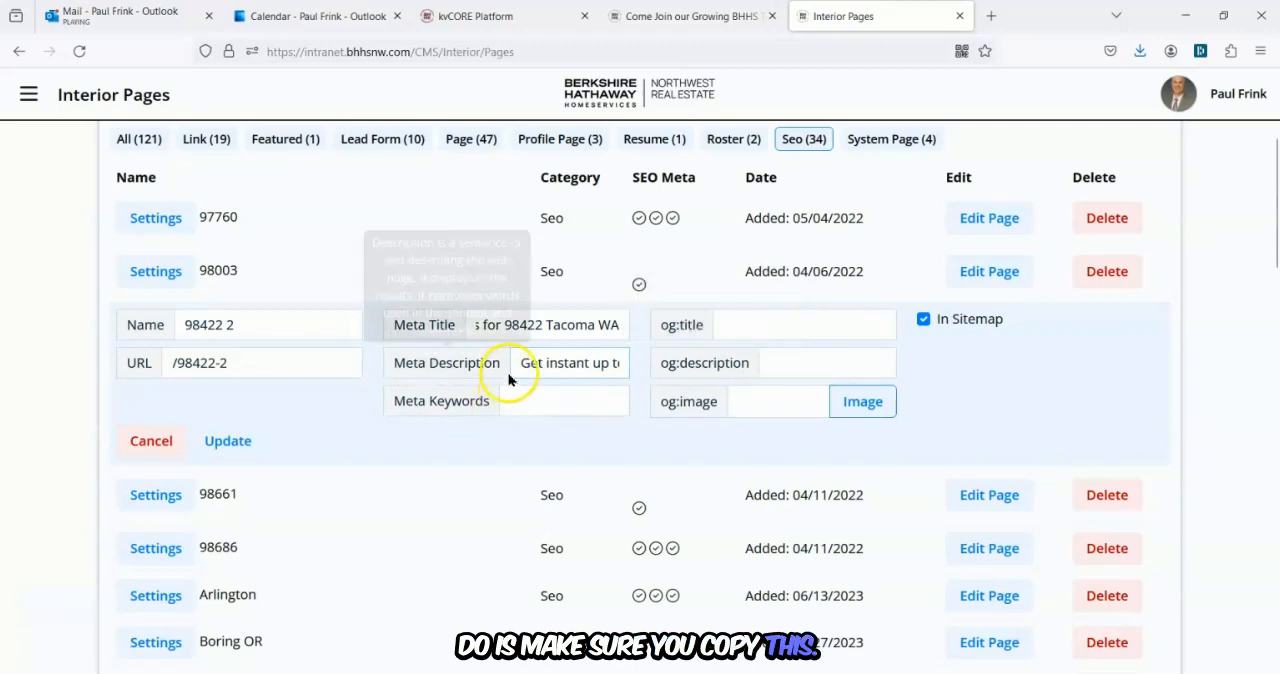
Enter the meta keywords 98422, tacoma, wa, washington, statistics, stats.
left_click_drag(508, 366, 642, 362)
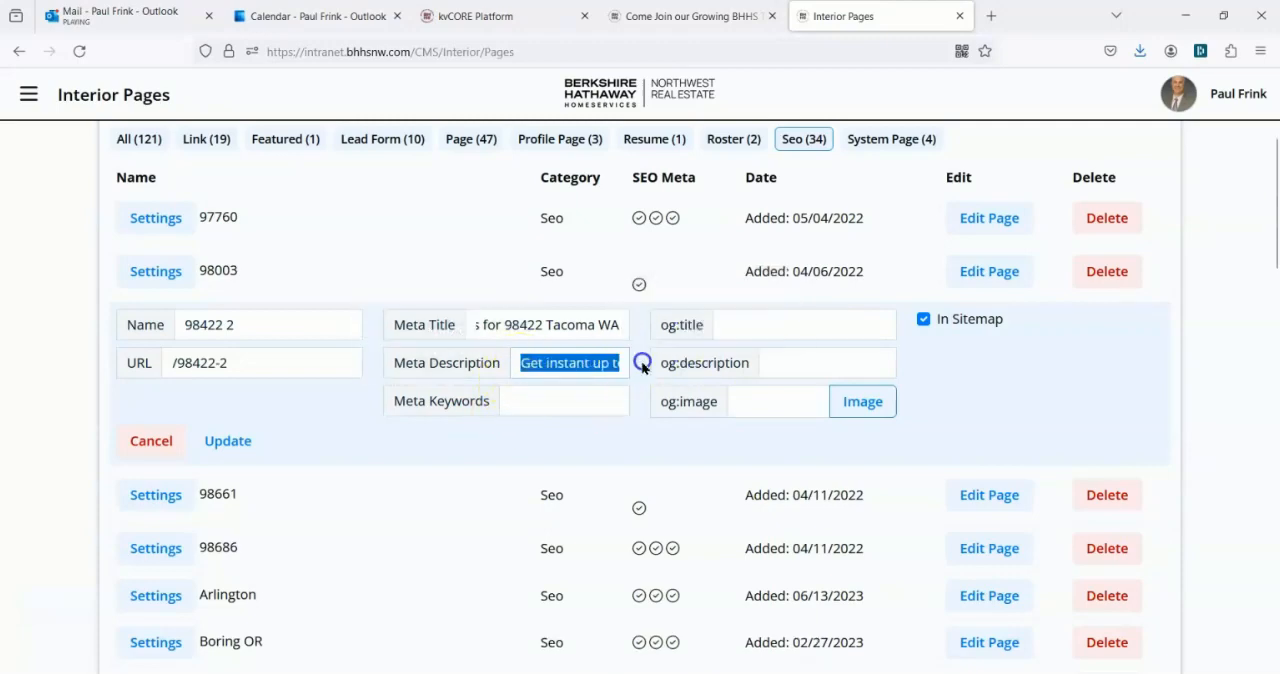
left_click(514, 401)
type("98")
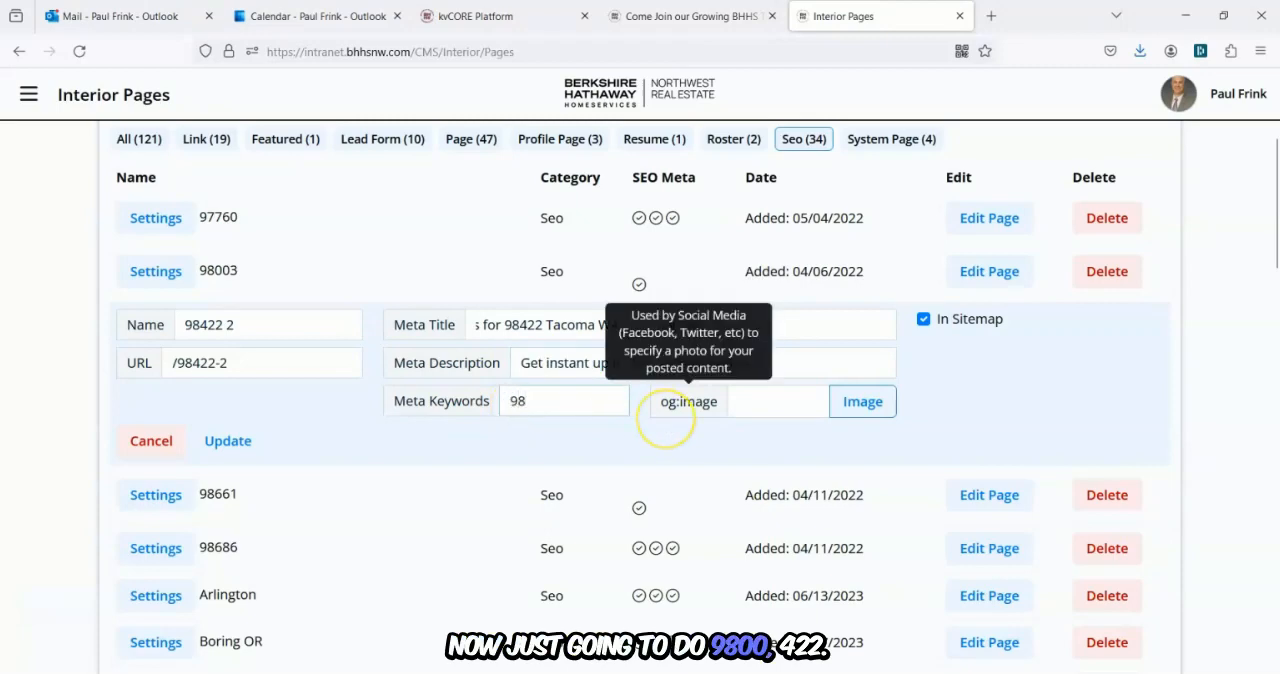
type("422,")
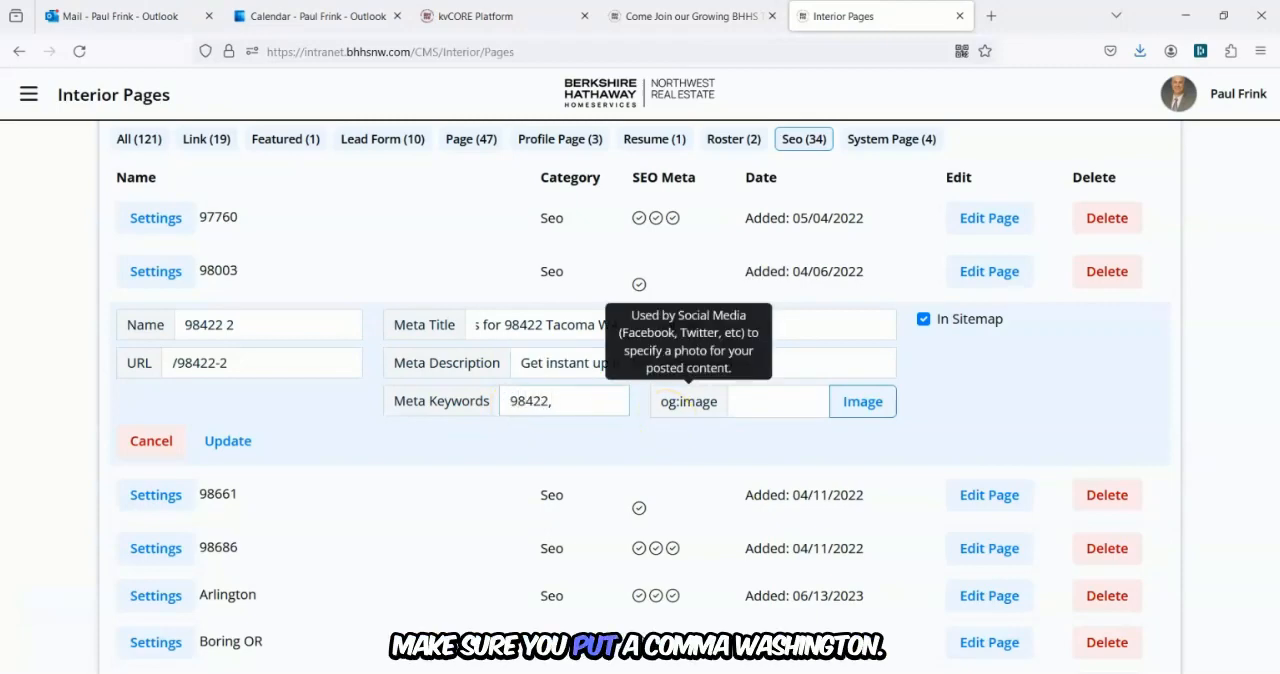
type(" tacoma,")
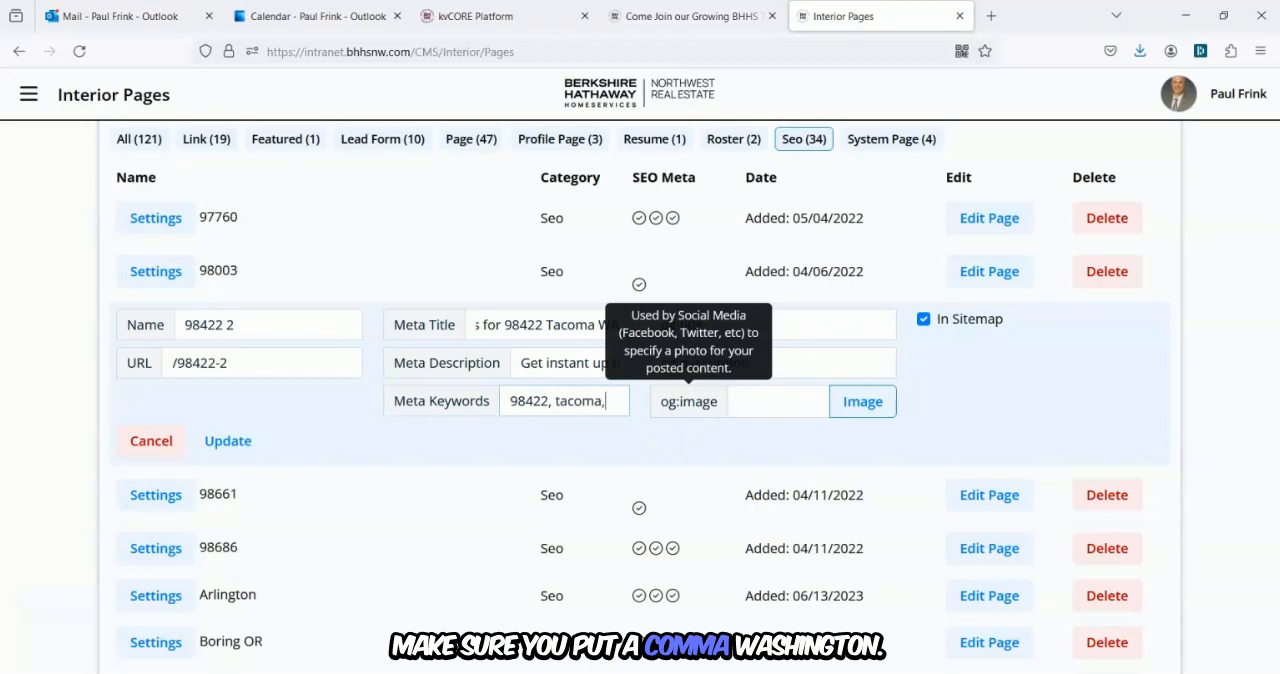
type(" wa, w")
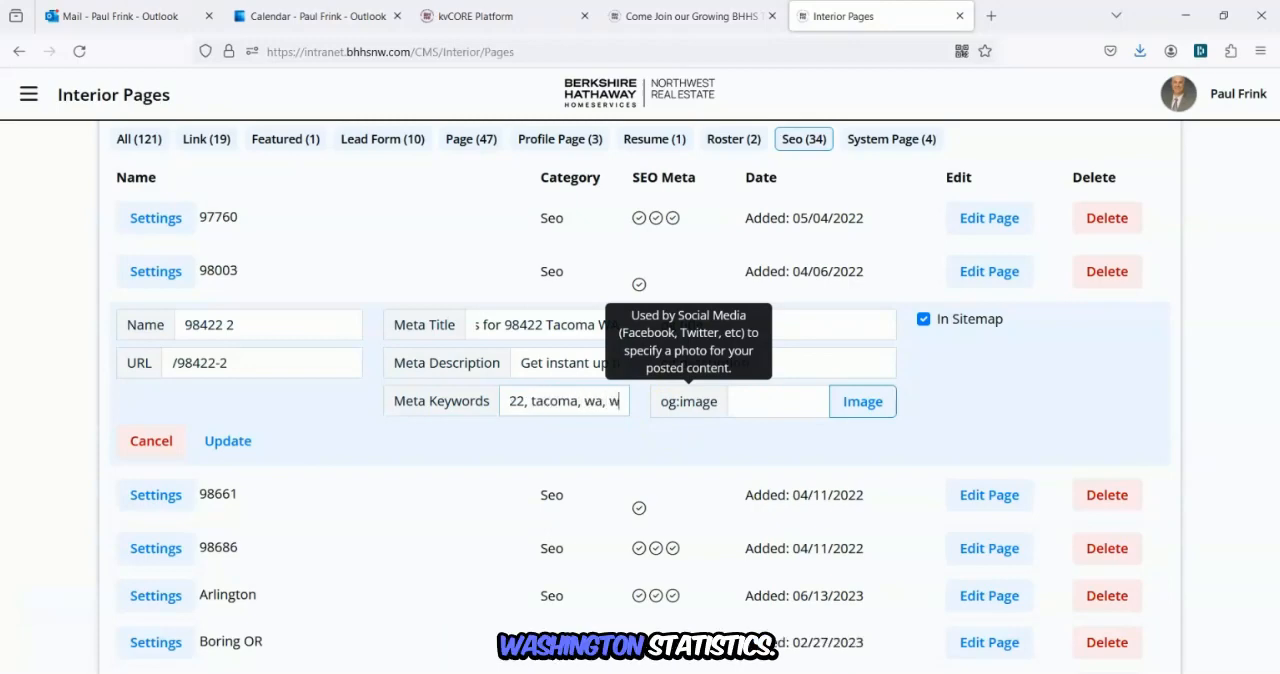
type("ashington")
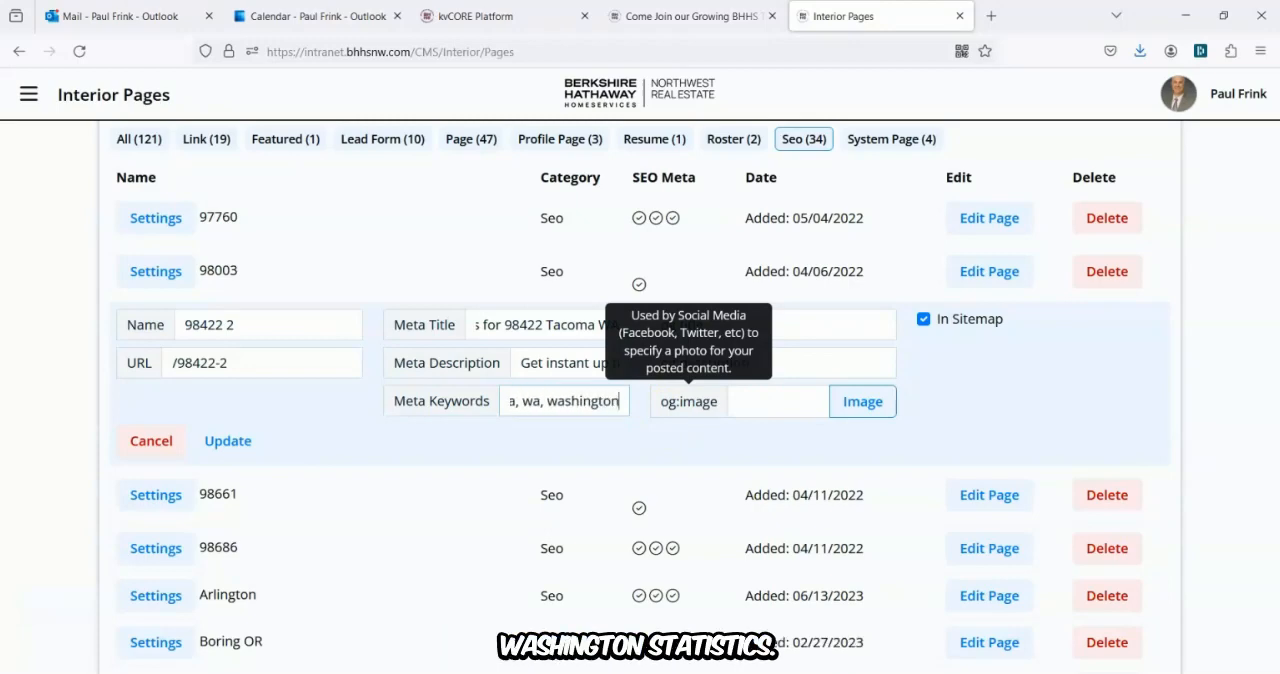
type(", statist")
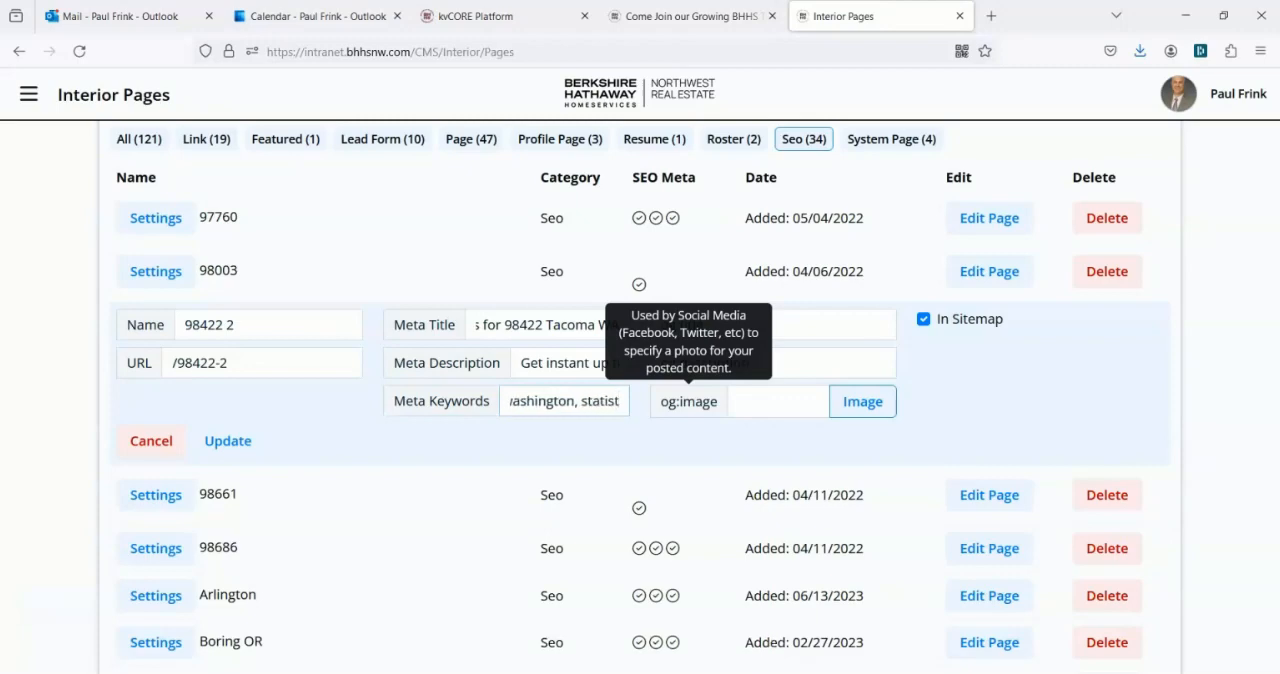
type("ics")
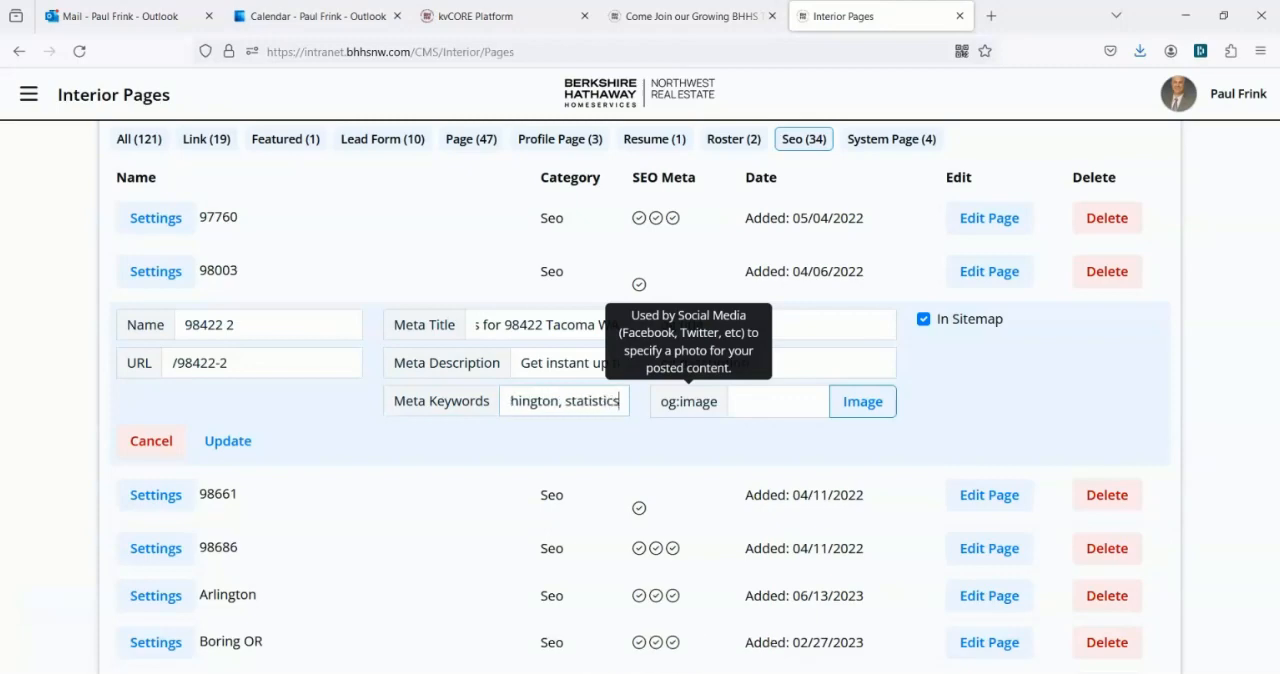
type(", stats")
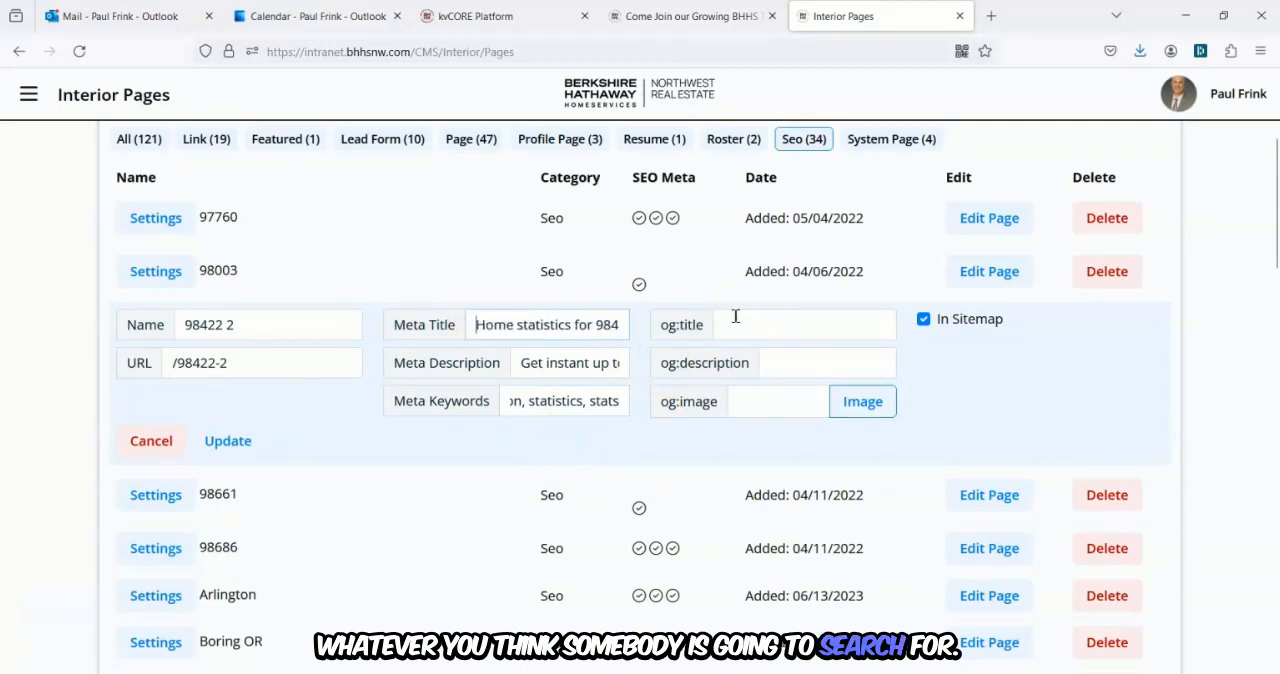
Copy the meta title and paste it into the og:title field.
left_click_drag(474, 324, 643, 318)
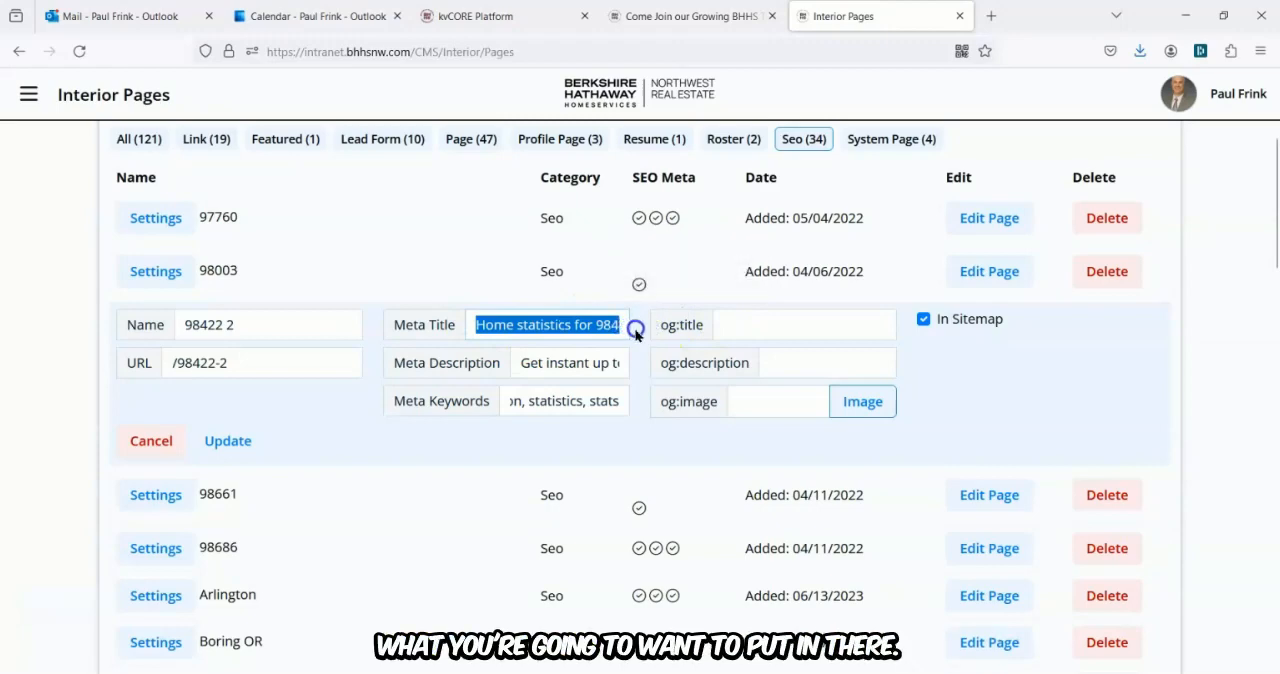
left_click_drag(476, 324, 655, 323)
right_click(592, 325)
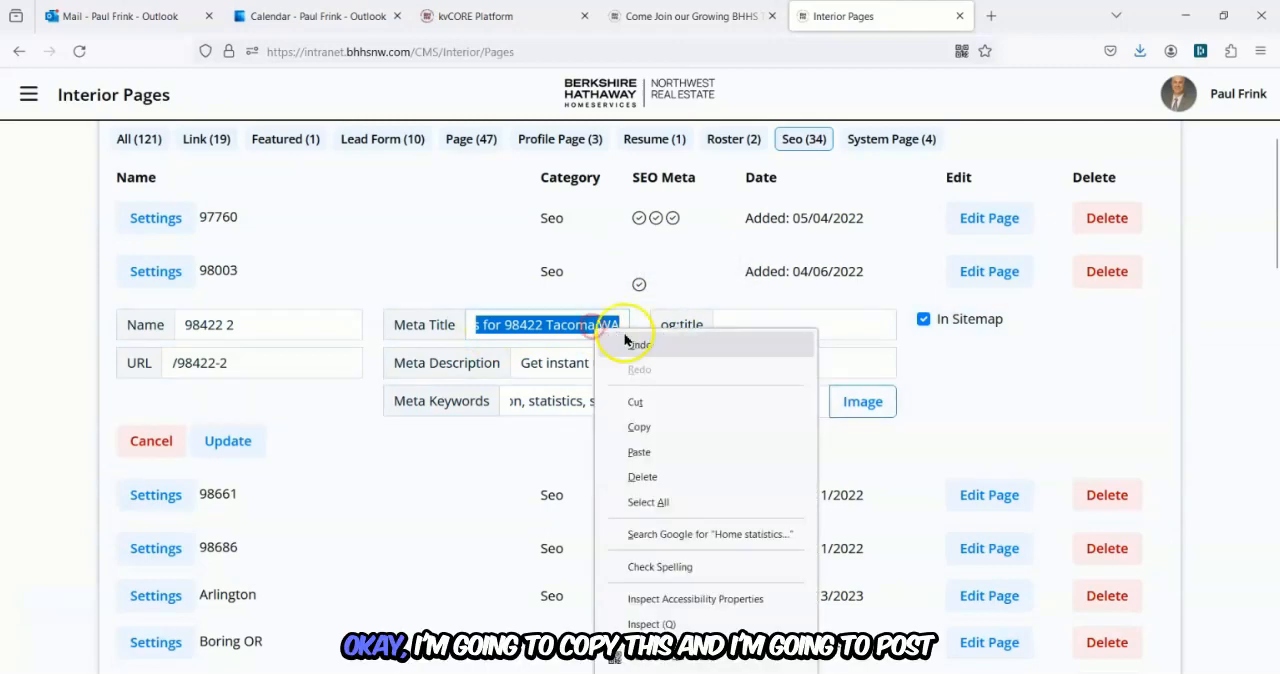
left_click(657, 426)
left_click(753, 329)
key("ctrl+v")
Copy the meta description into the og:description field and update the page settings.
left_click_drag(519, 363, 643, 364)
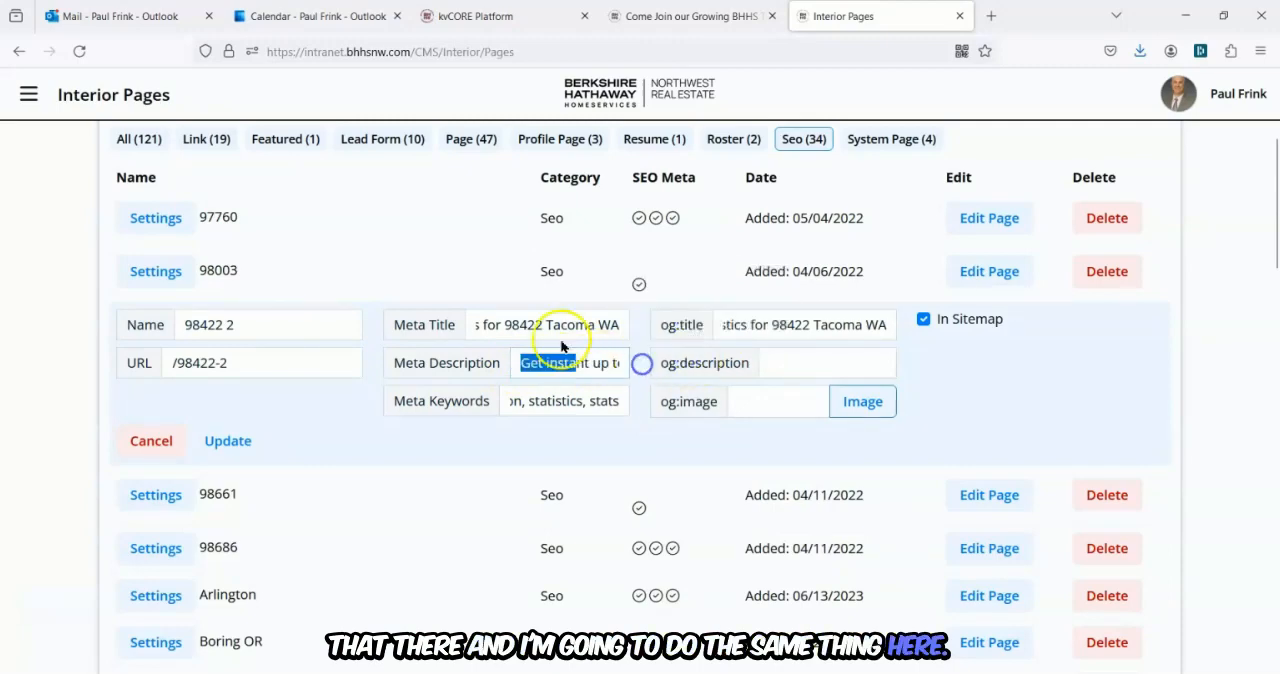
left_click(480, 294)
left_click_drag(521, 363, 688, 366)
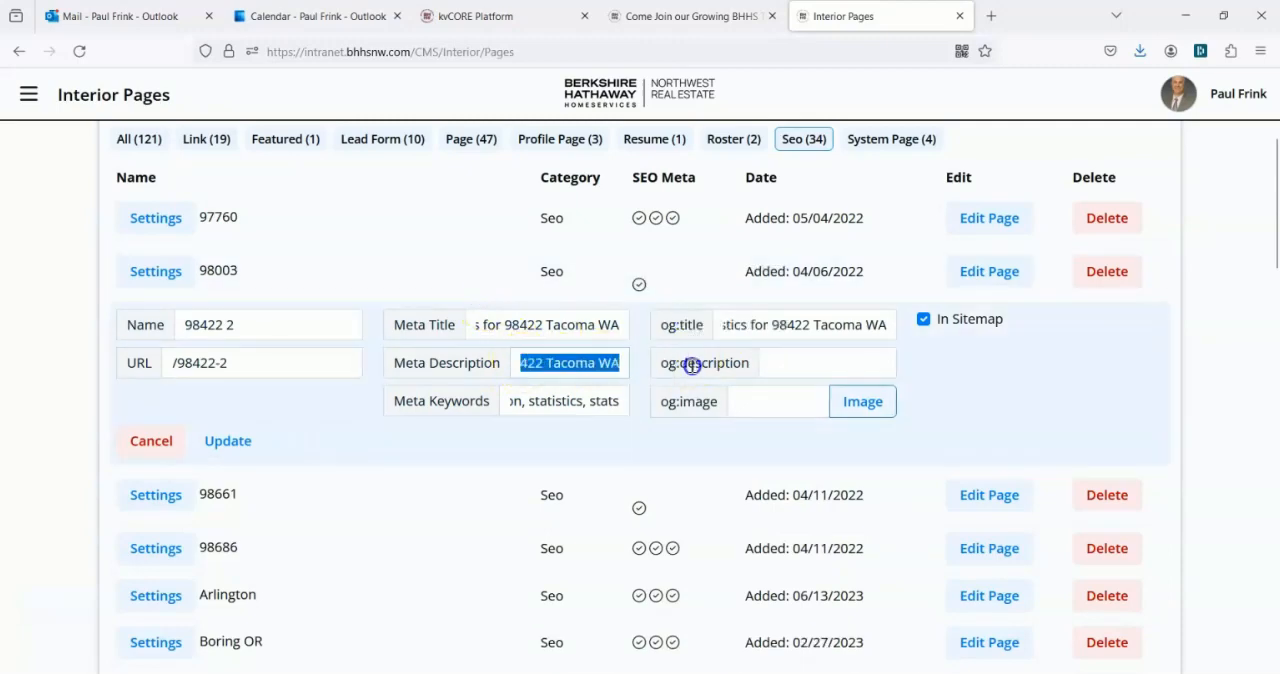
right_click(571, 365)
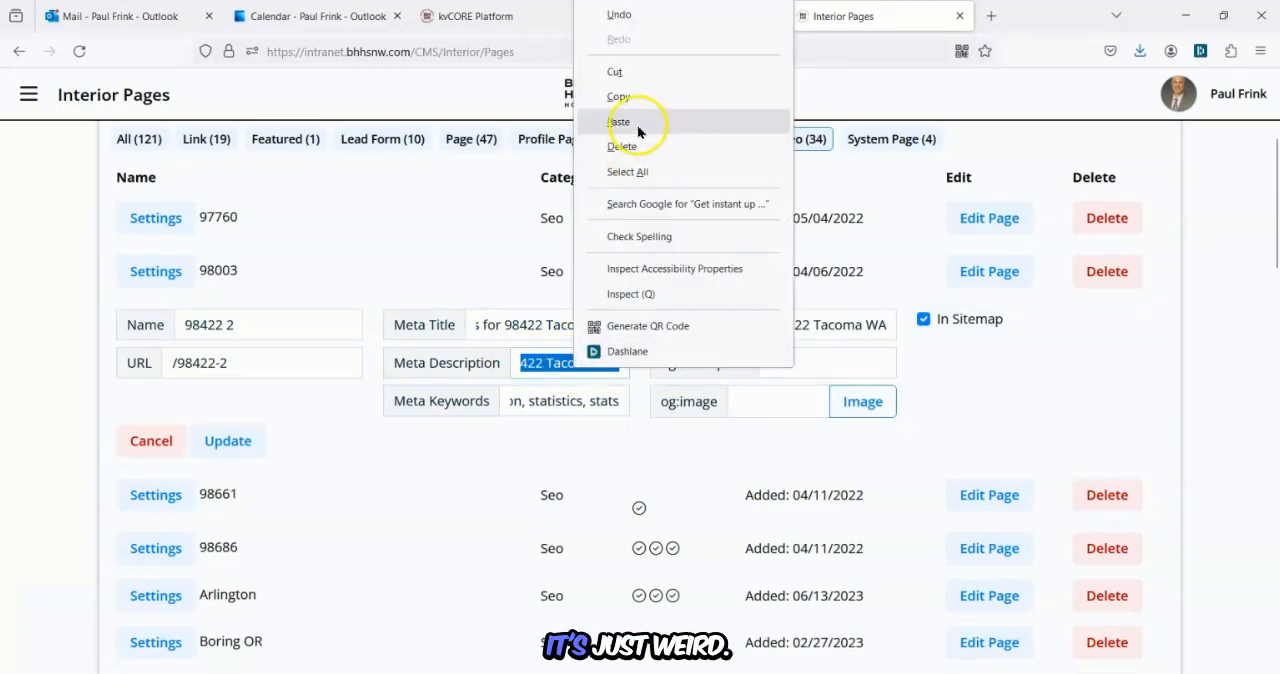
left_click(620, 97)
left_click(786, 370)
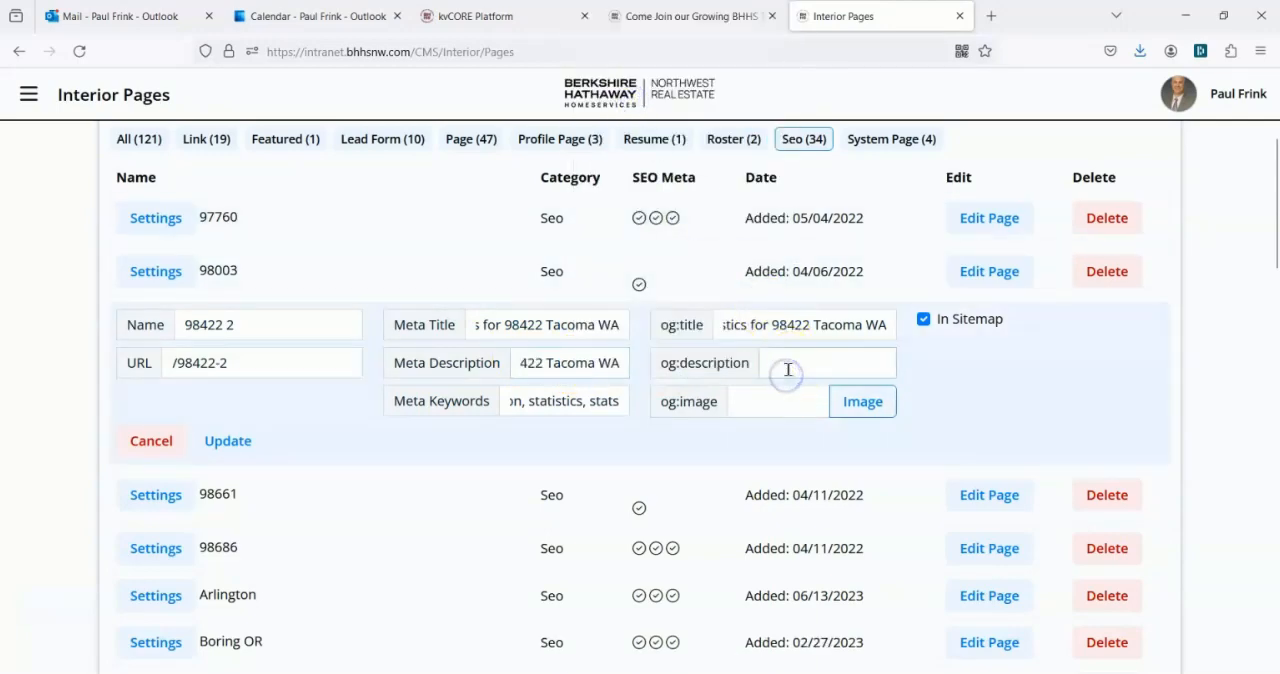
key("ctrl+v")
left_click(219, 442)
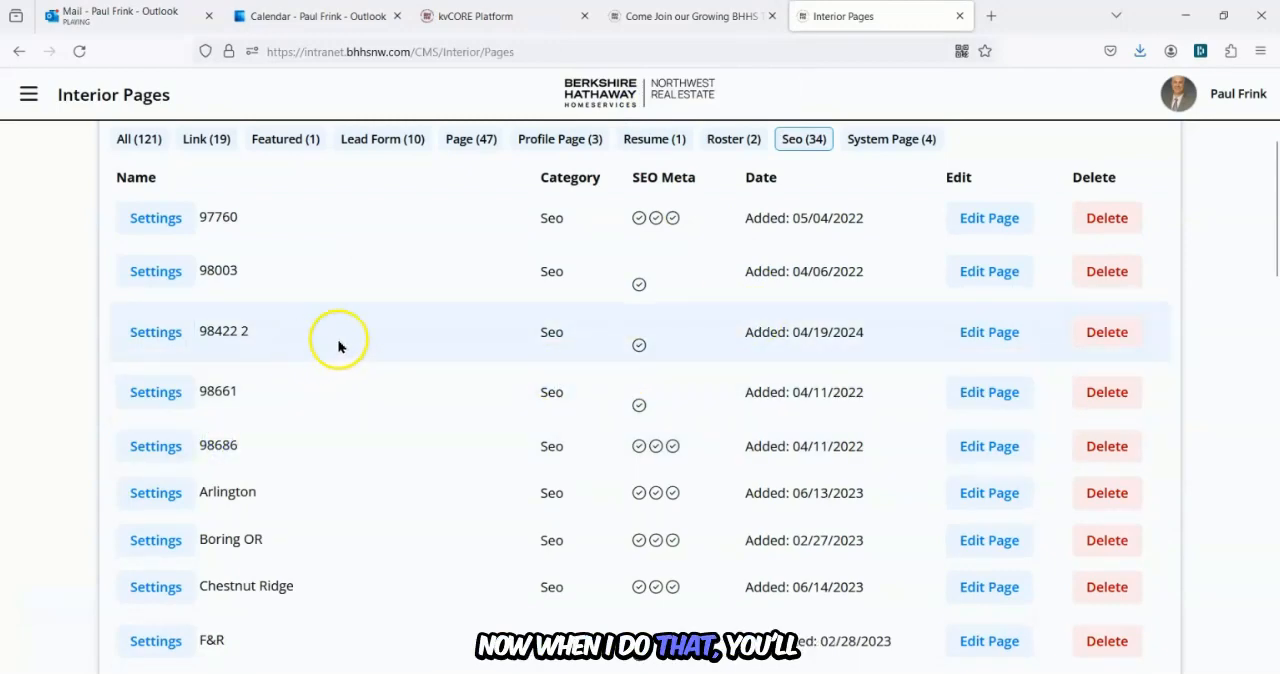
Filter the interior pages to SEO again and open page 98422 2 in the editor.
mouse_move(640, 348)
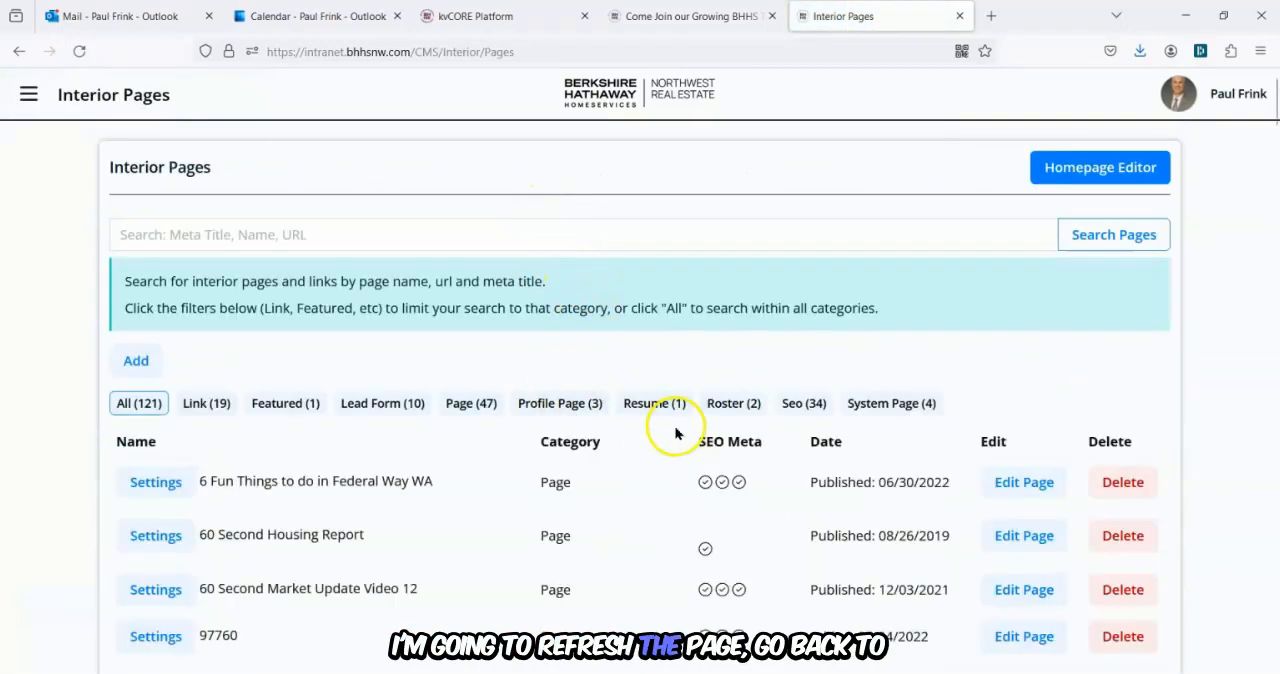
left_click(789, 404)
scroll(705, 445, "down", 2)
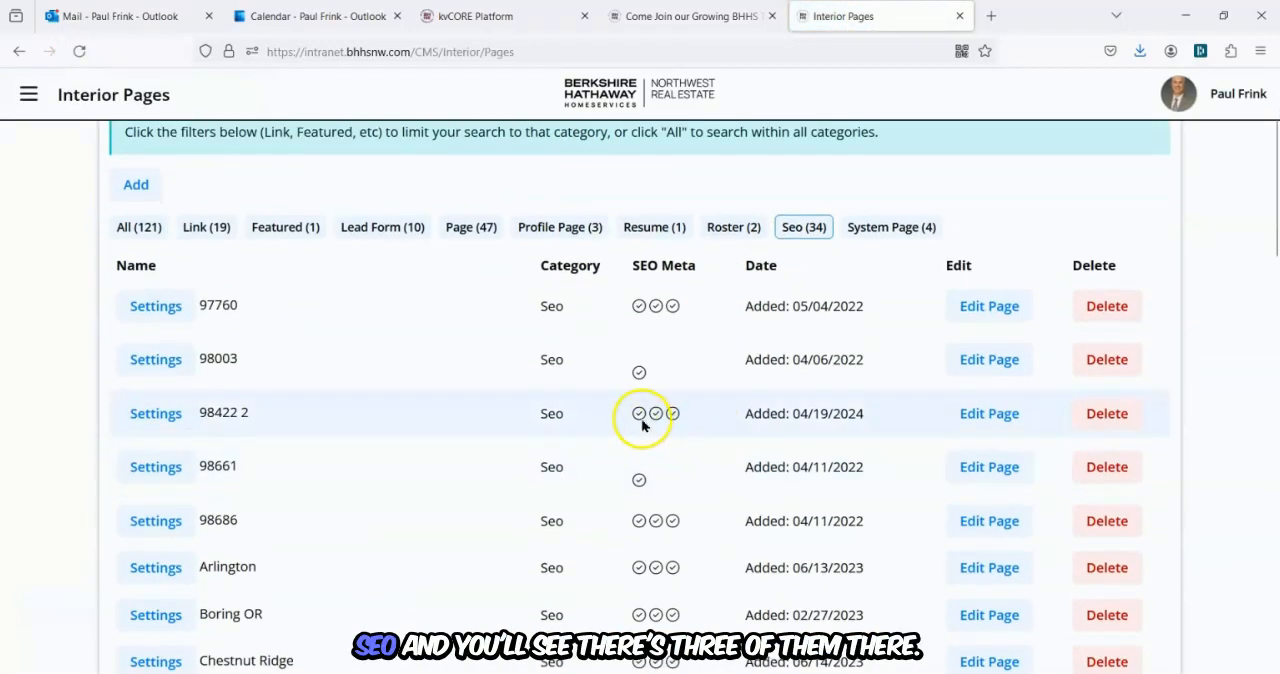
left_click(989, 416)
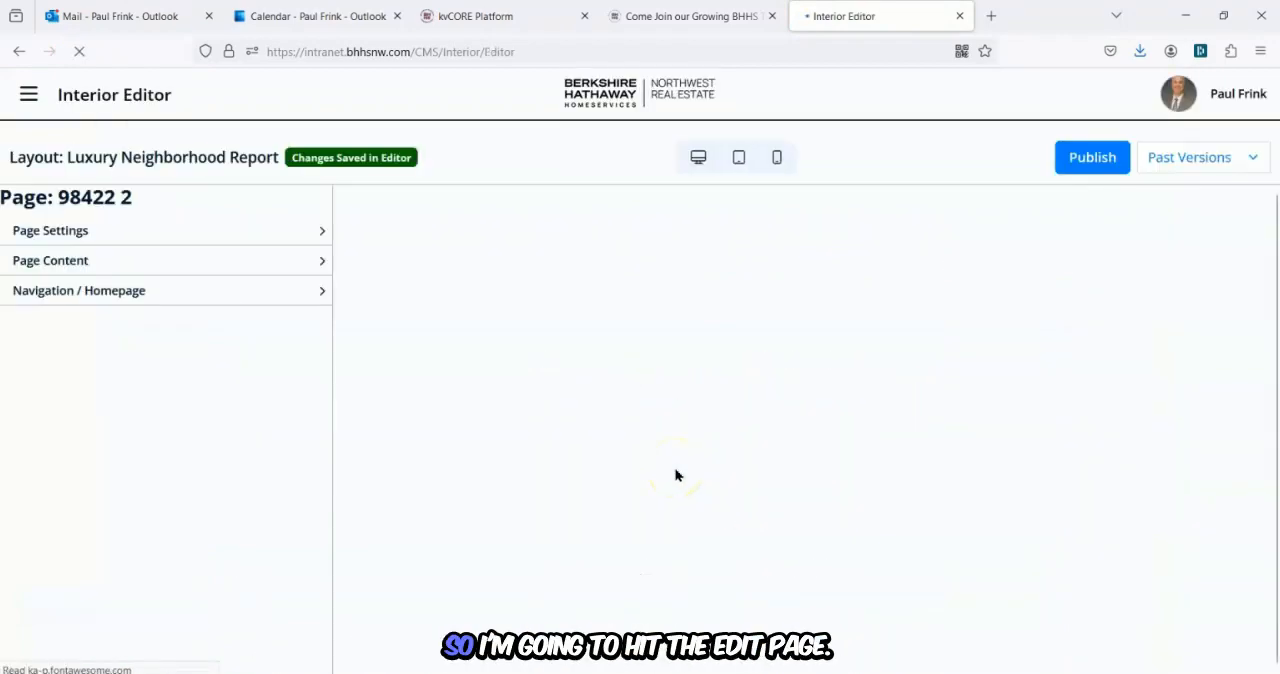
Change the interior page heading to Your Neighborhood Report for 98422 Tacoma WA.
scroll(511, 434, "down", 2)
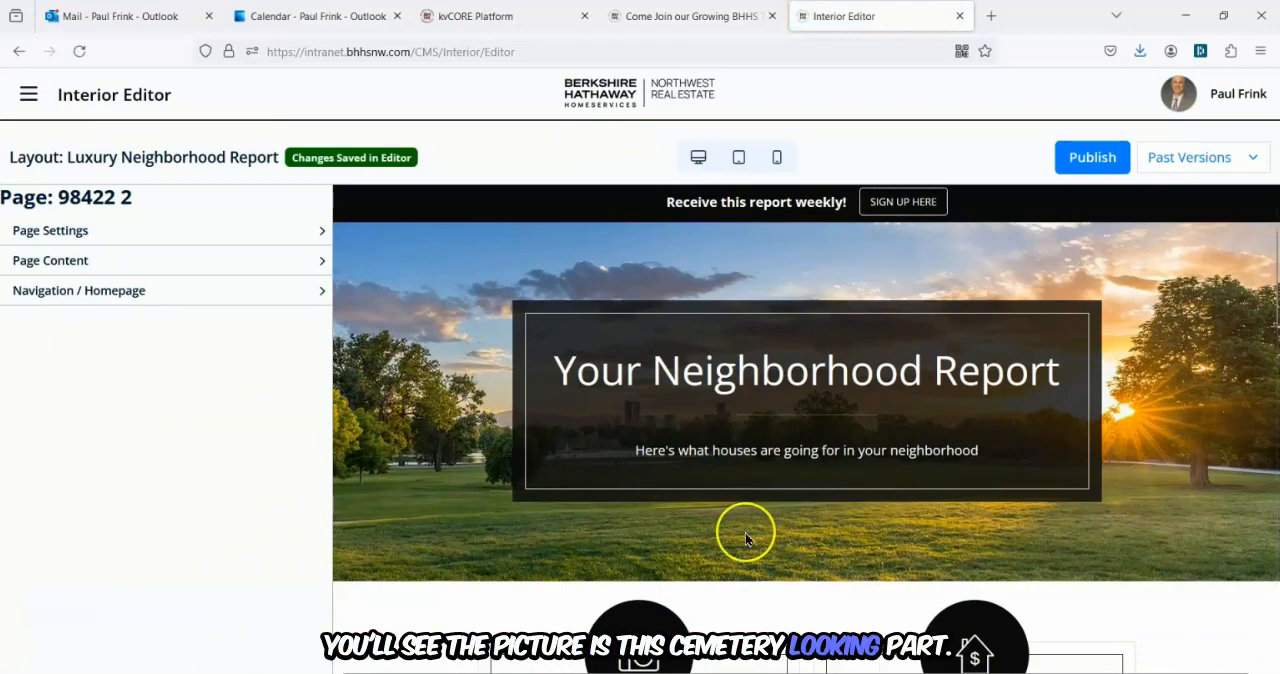
scroll(430, 500, "down", 3)
scroll(435, 490, "up", 5)
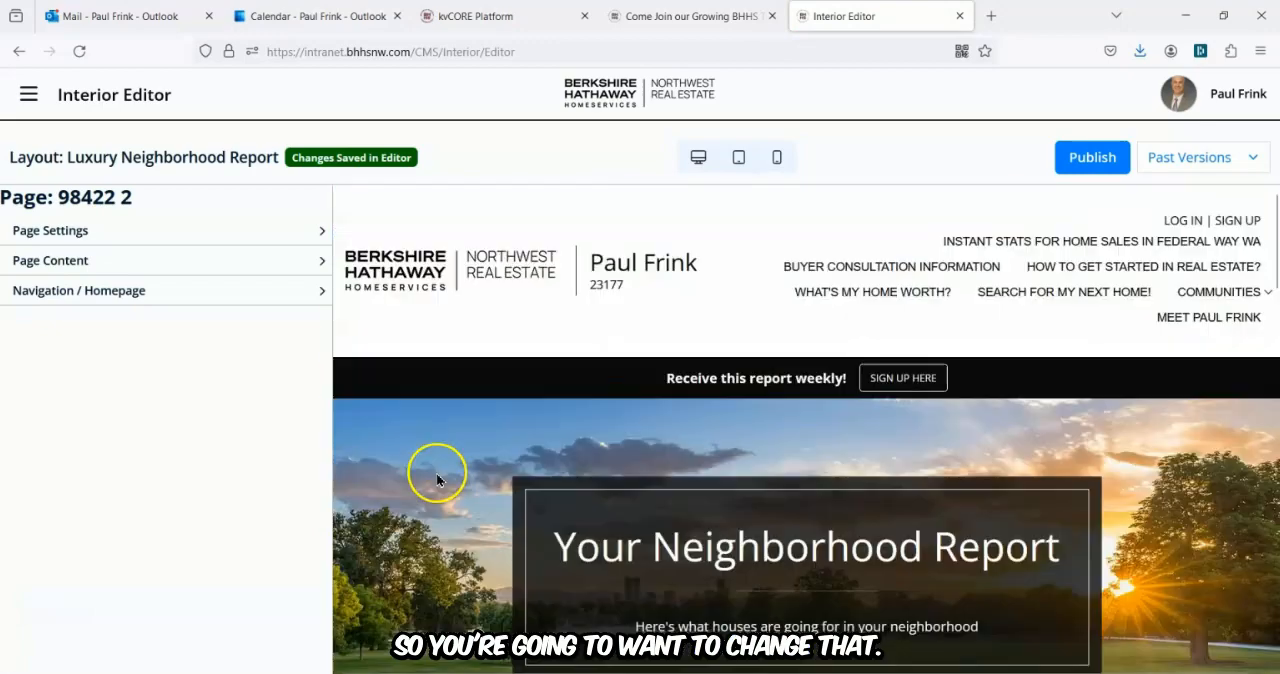
left_click(62, 260)
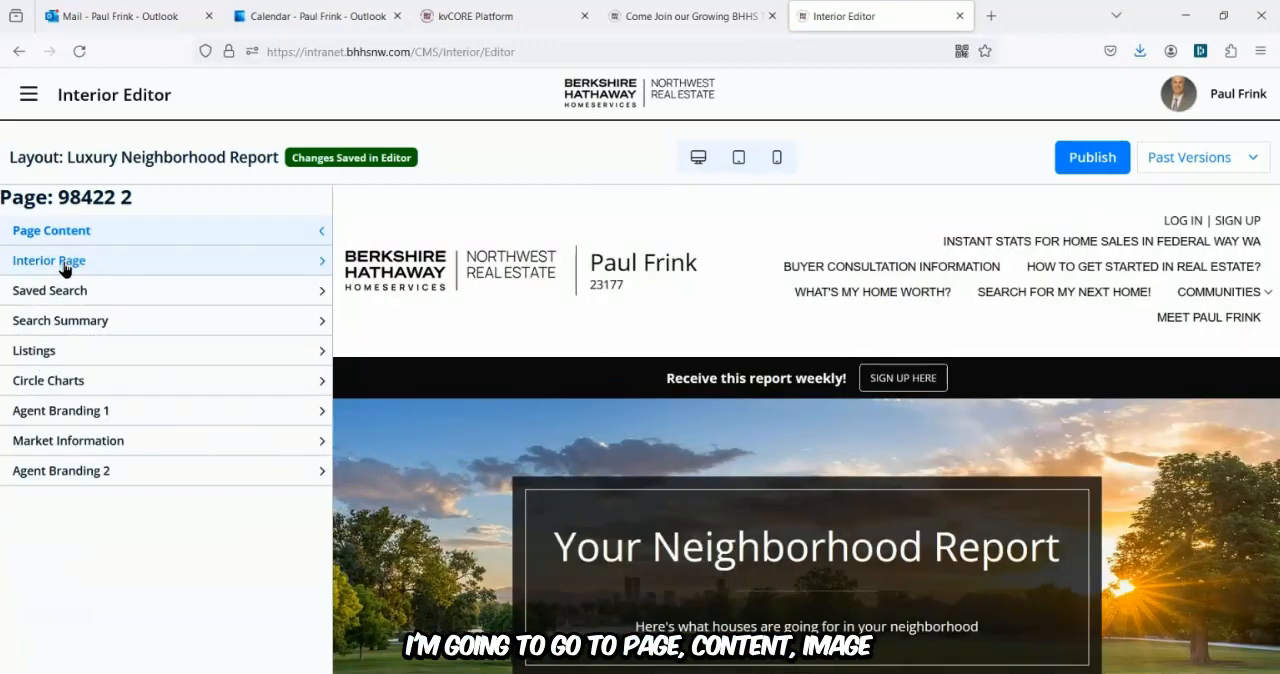
left_click(64, 262)
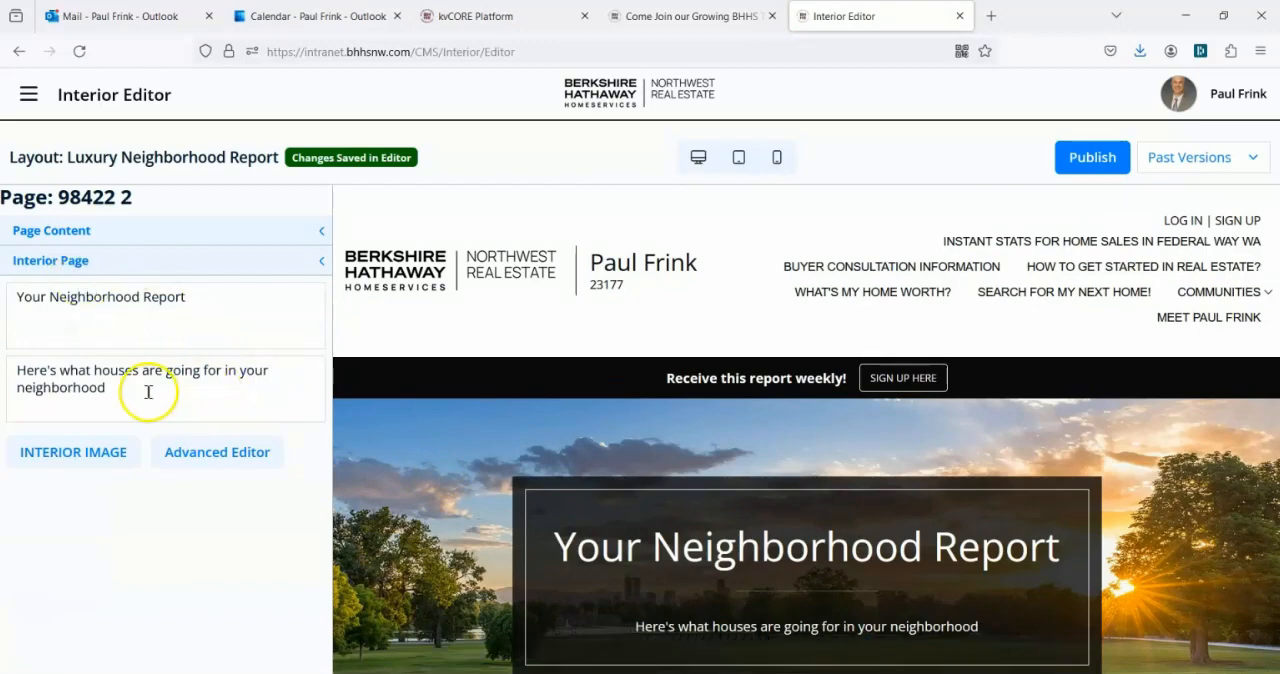
left_click(203, 297)
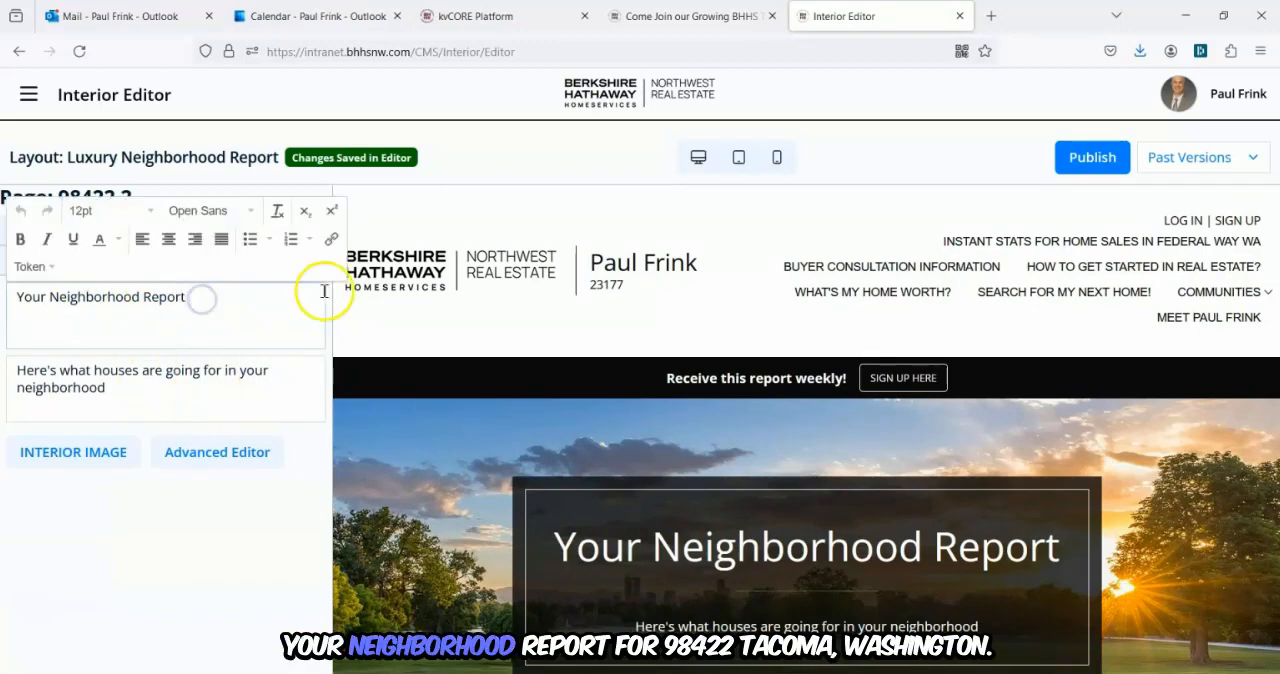
type("for 98422")
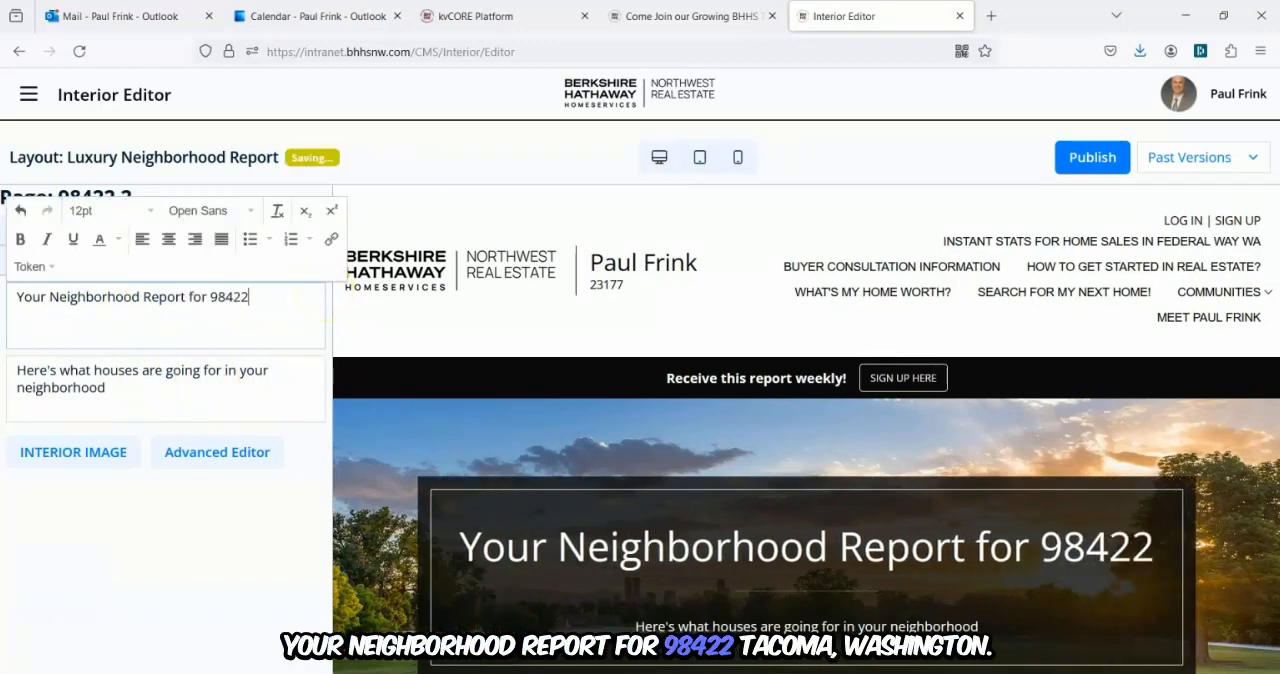
type(" Tac")
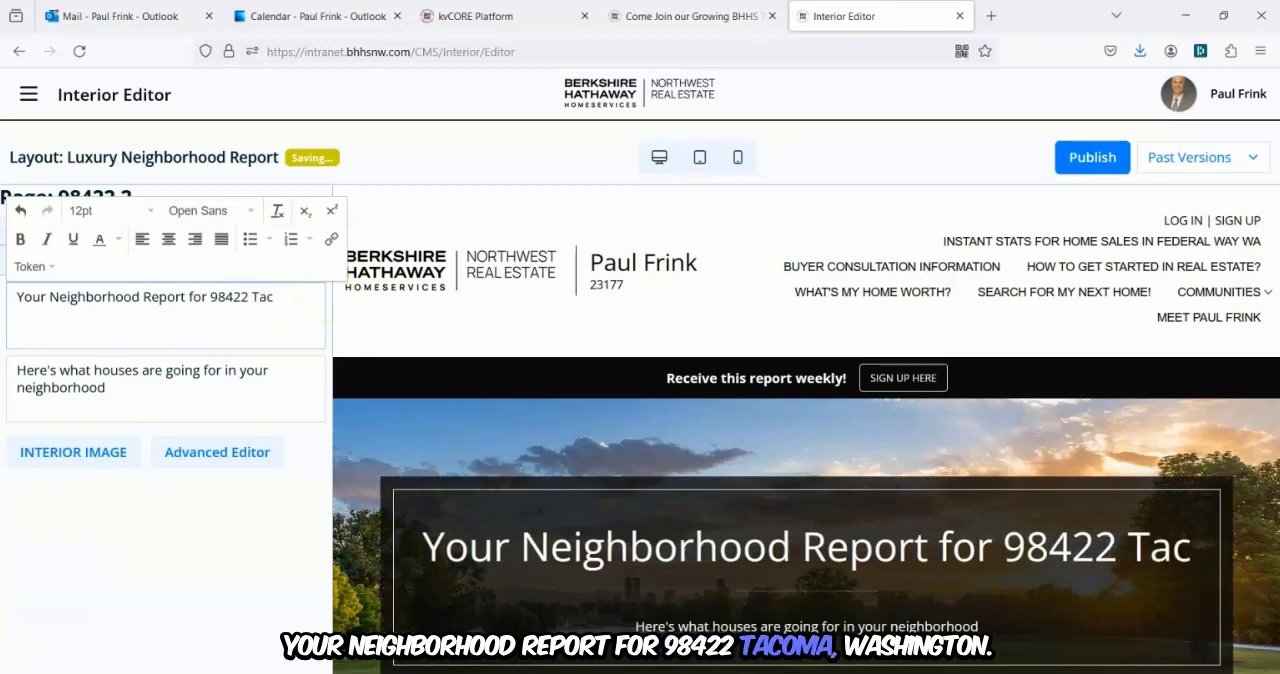
type("oma WA")
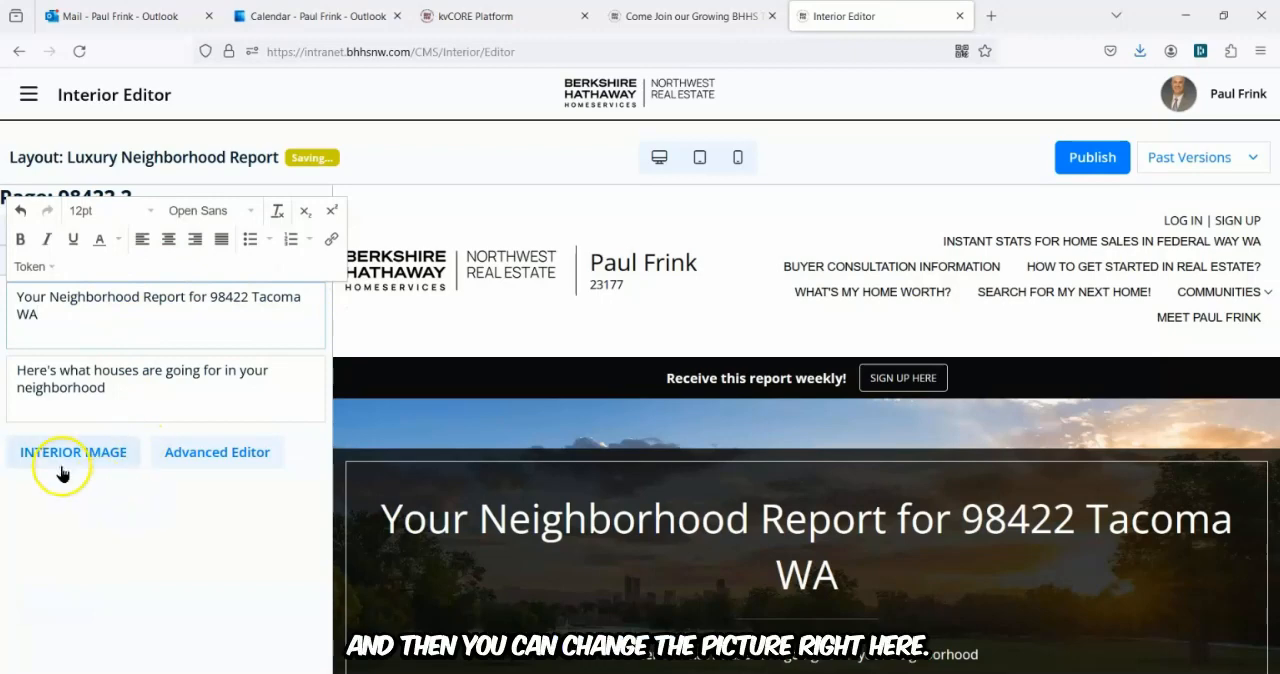
Assign the saved search 98422 2 to the page's Saved Search section.
left_click(206, 525)
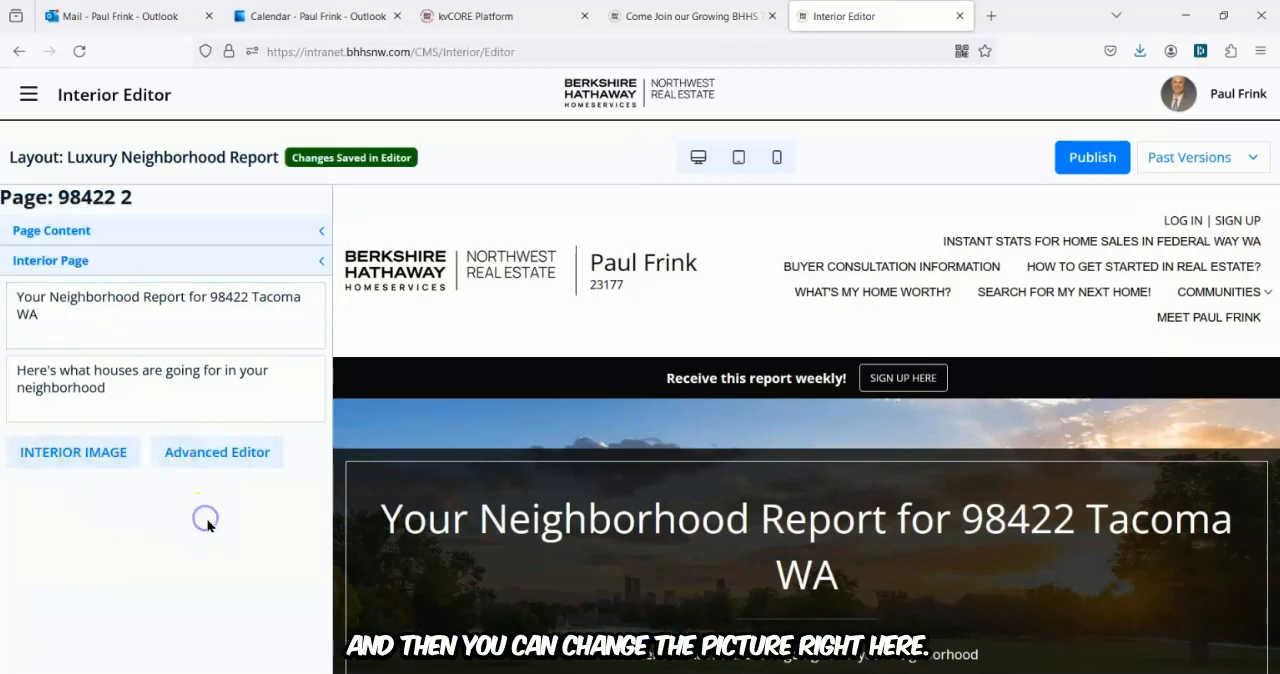
left_click(54, 264)
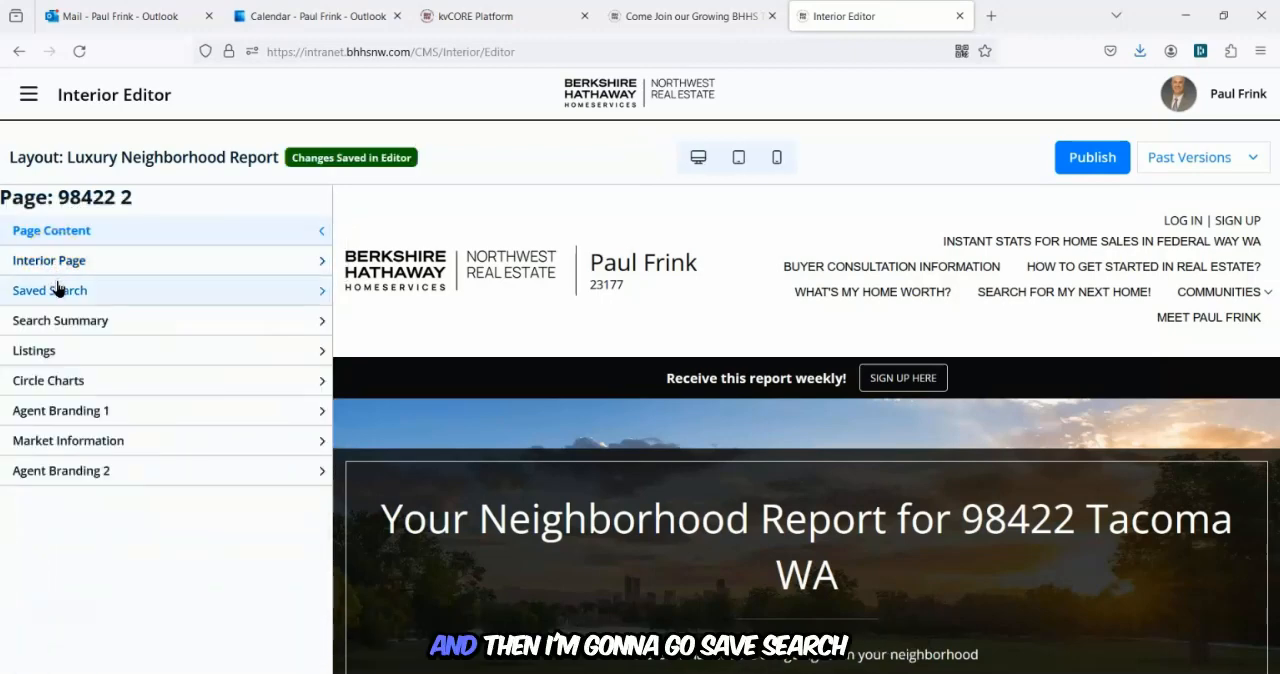
left_click(55, 290)
left_click(55, 298)
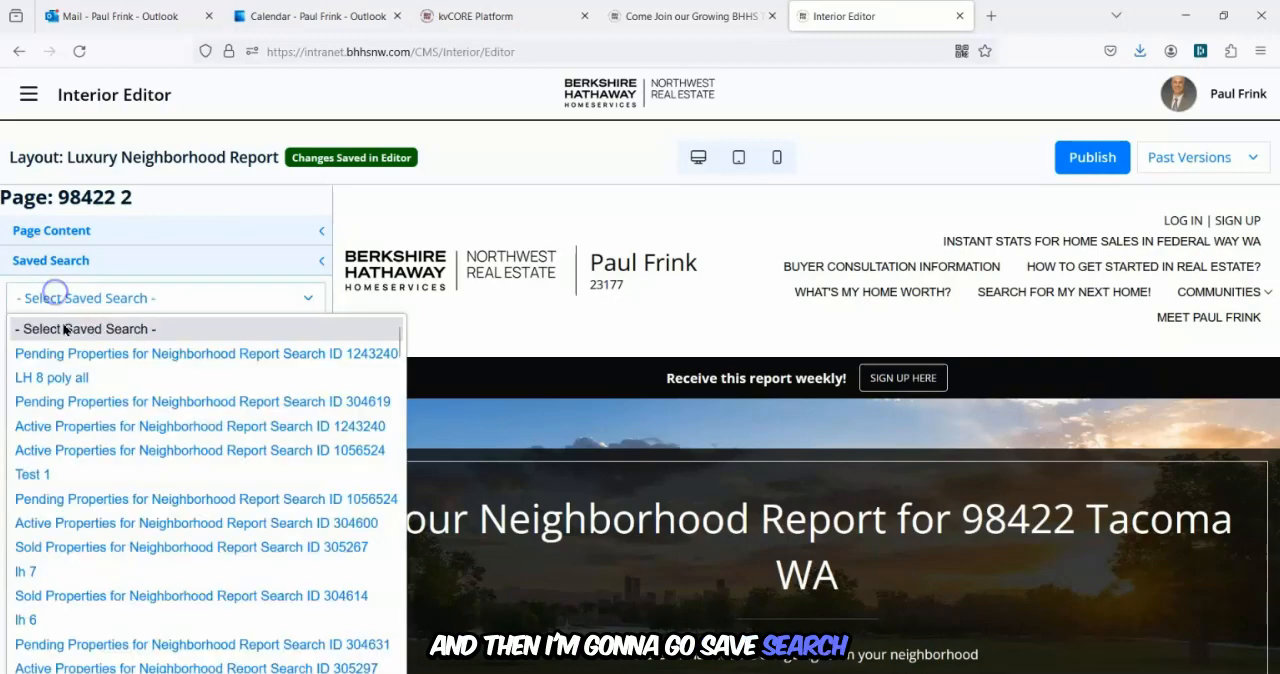
scroll(138, 385, "down", 1)
scroll(138, 385, "down", 8)
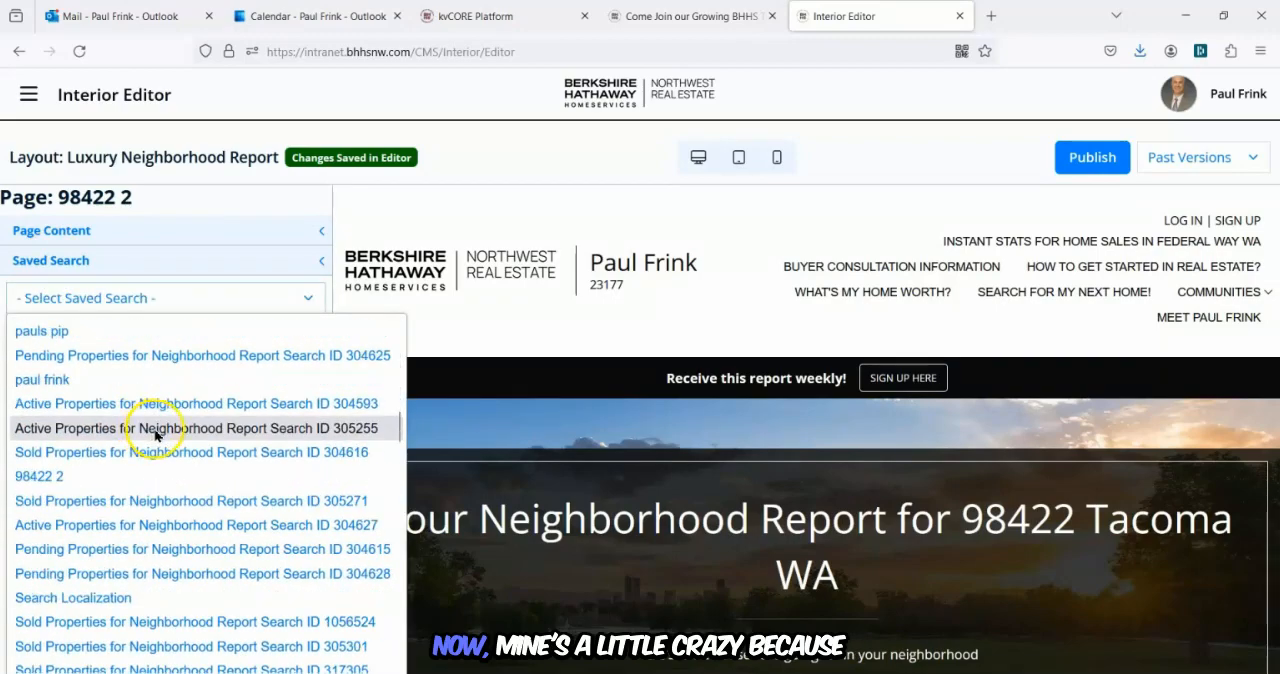
left_click(114, 477)
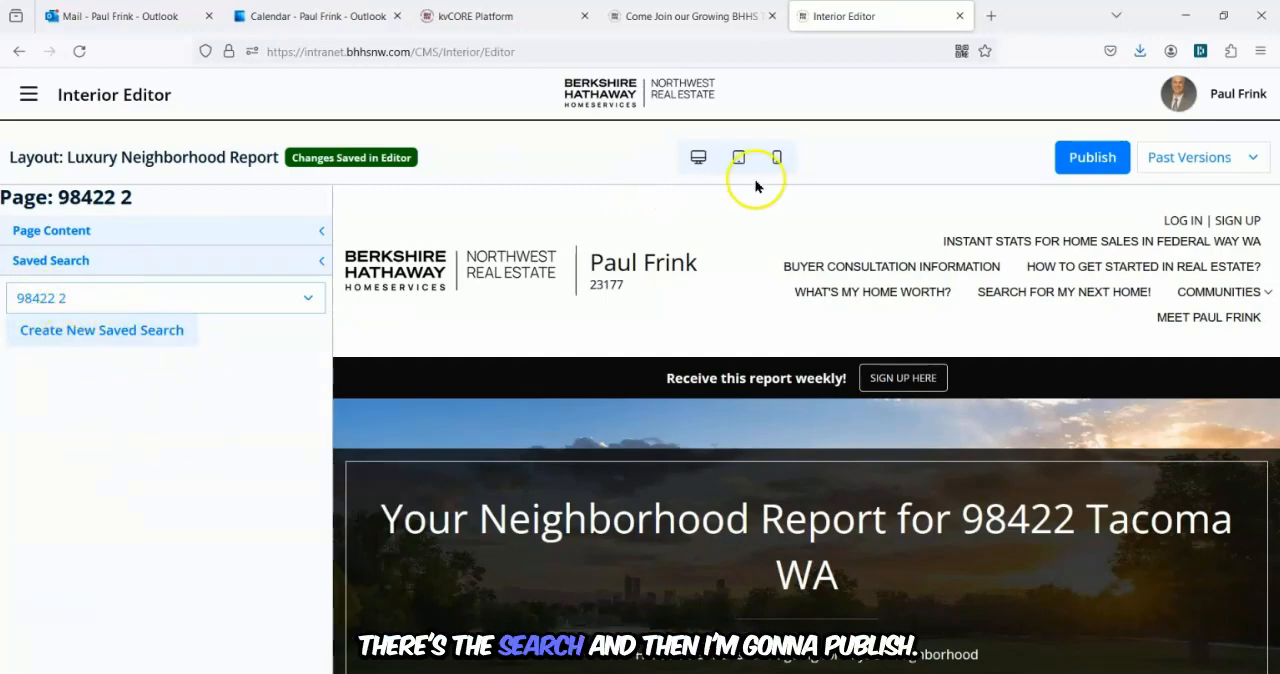
Publish the page and confirm overwriting it.
left_click(1090, 157)
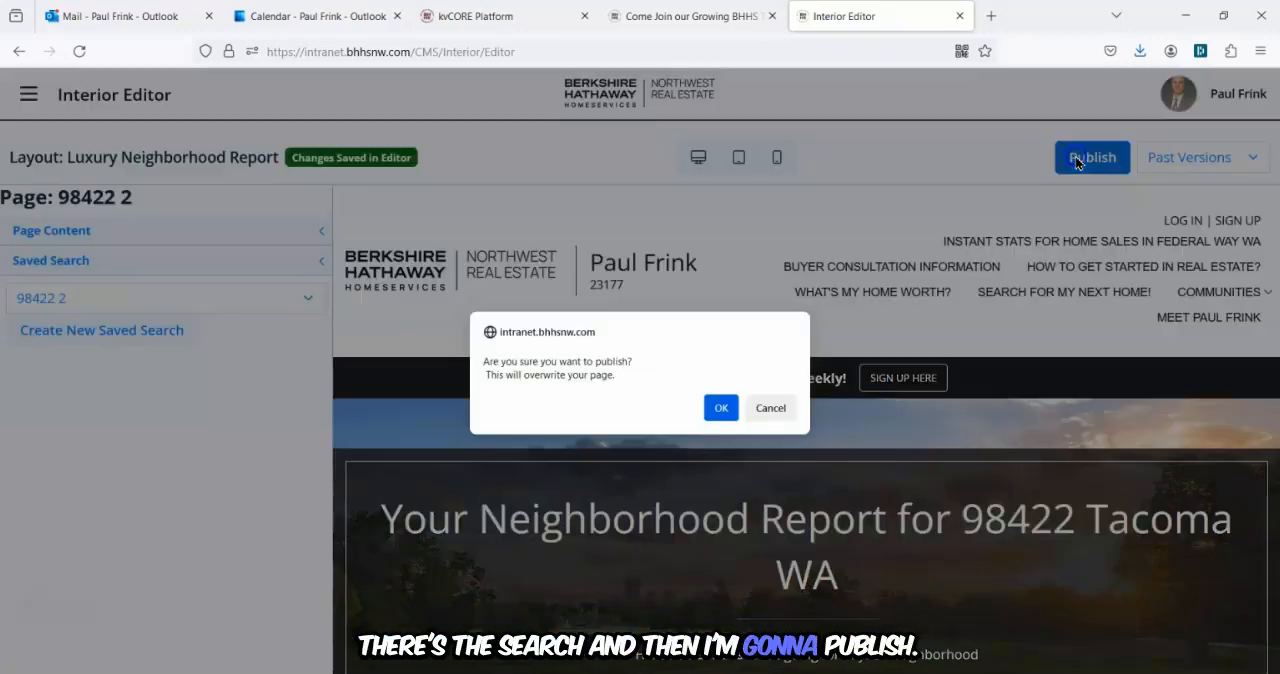
left_click(721, 408)
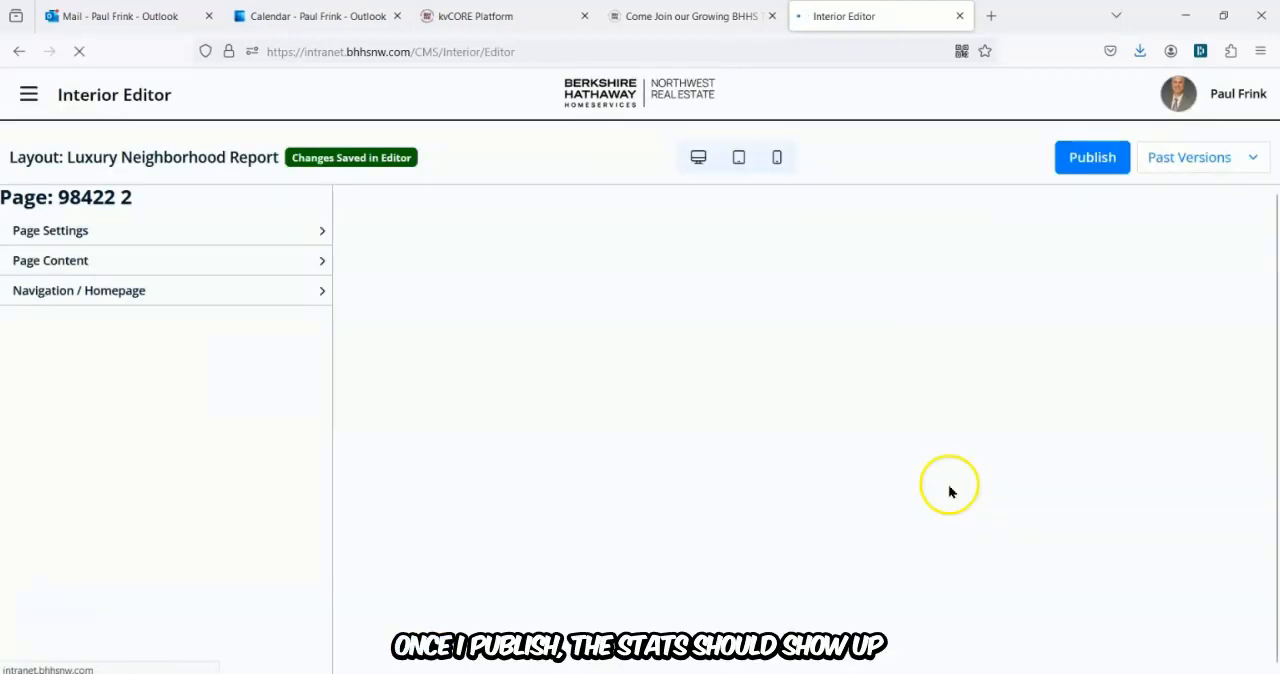
scroll(960, 455, "down", 3)
scroll(968, 450, "down", 2)
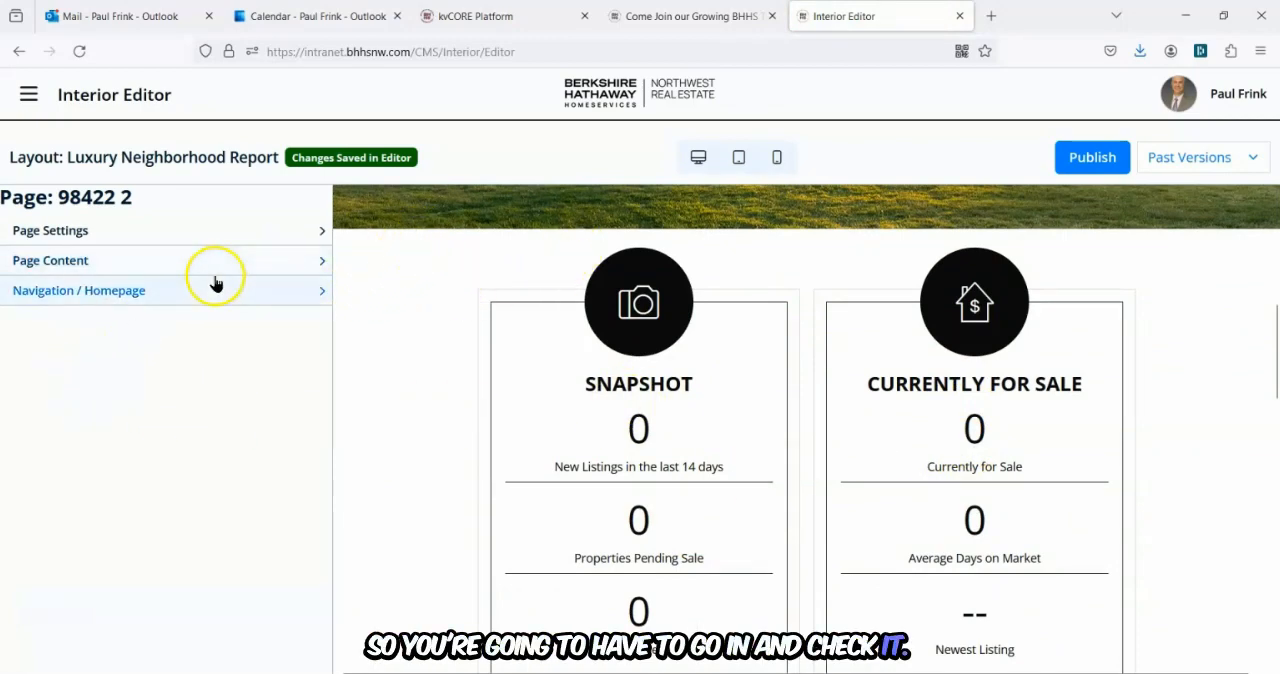
Open the navigation manager, filter to SEO pages, and add page 98422 2 to the navigation.
left_click(84, 290)
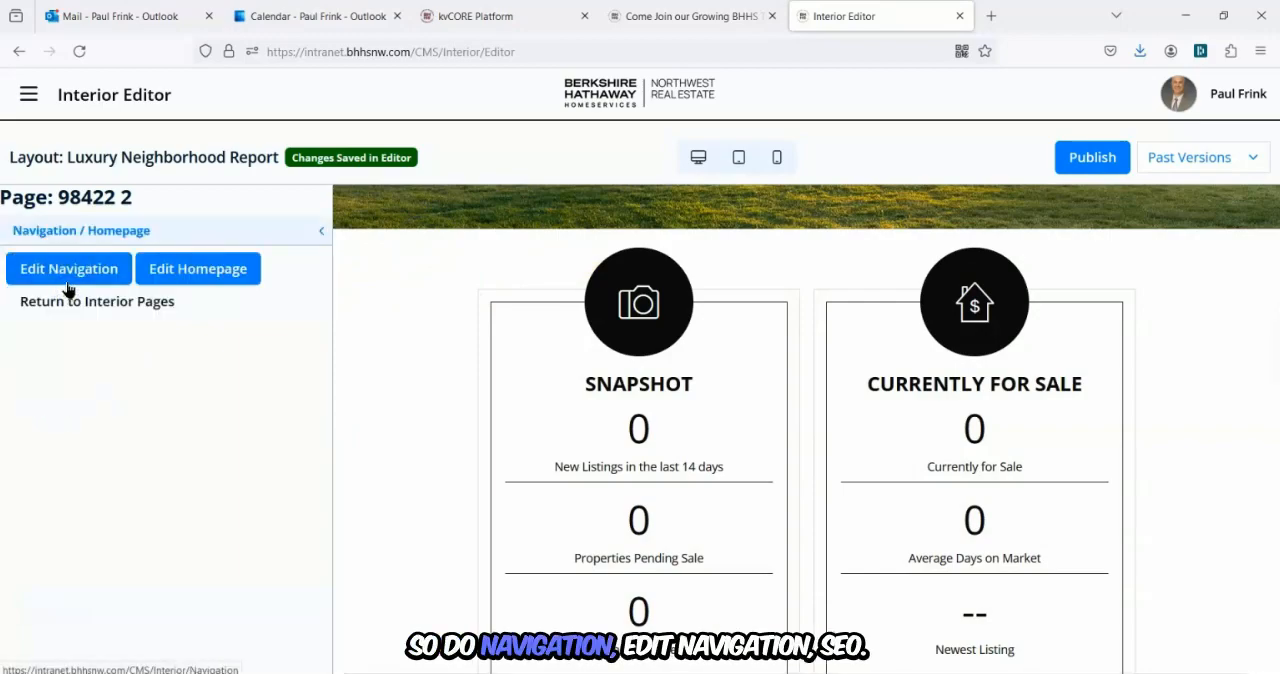
left_click(58, 278)
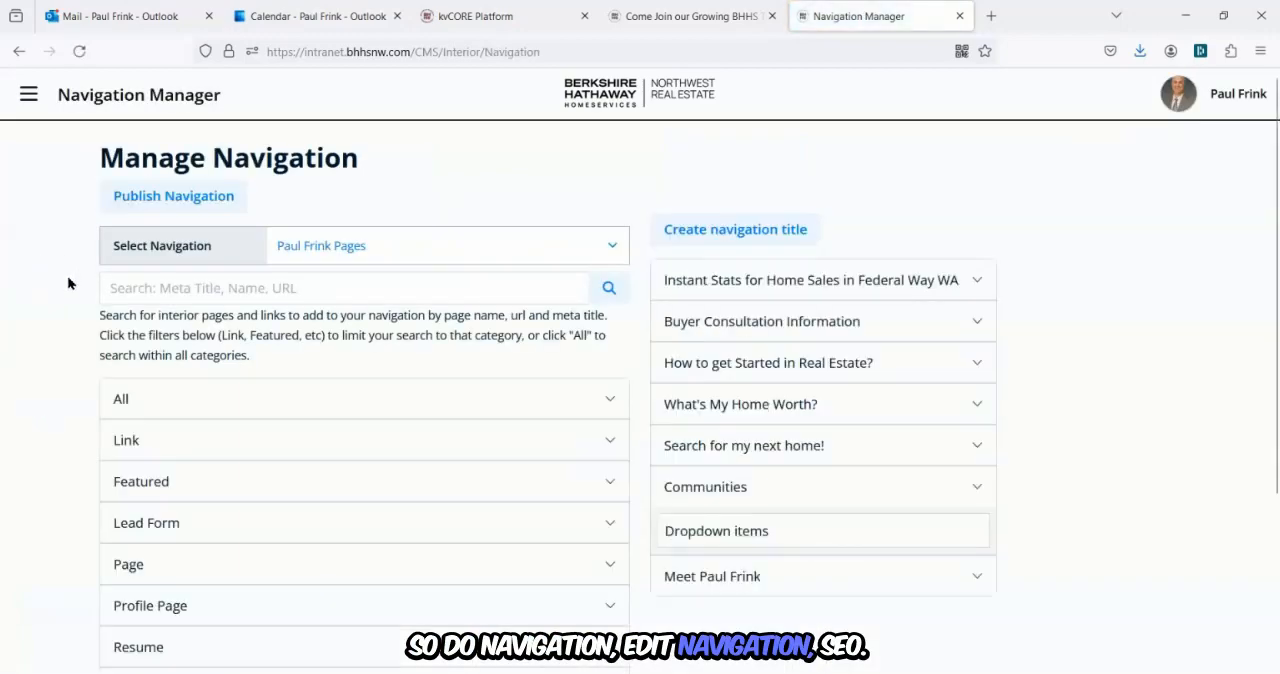
scroll(240, 372, "down", 3)
left_click(180, 491)
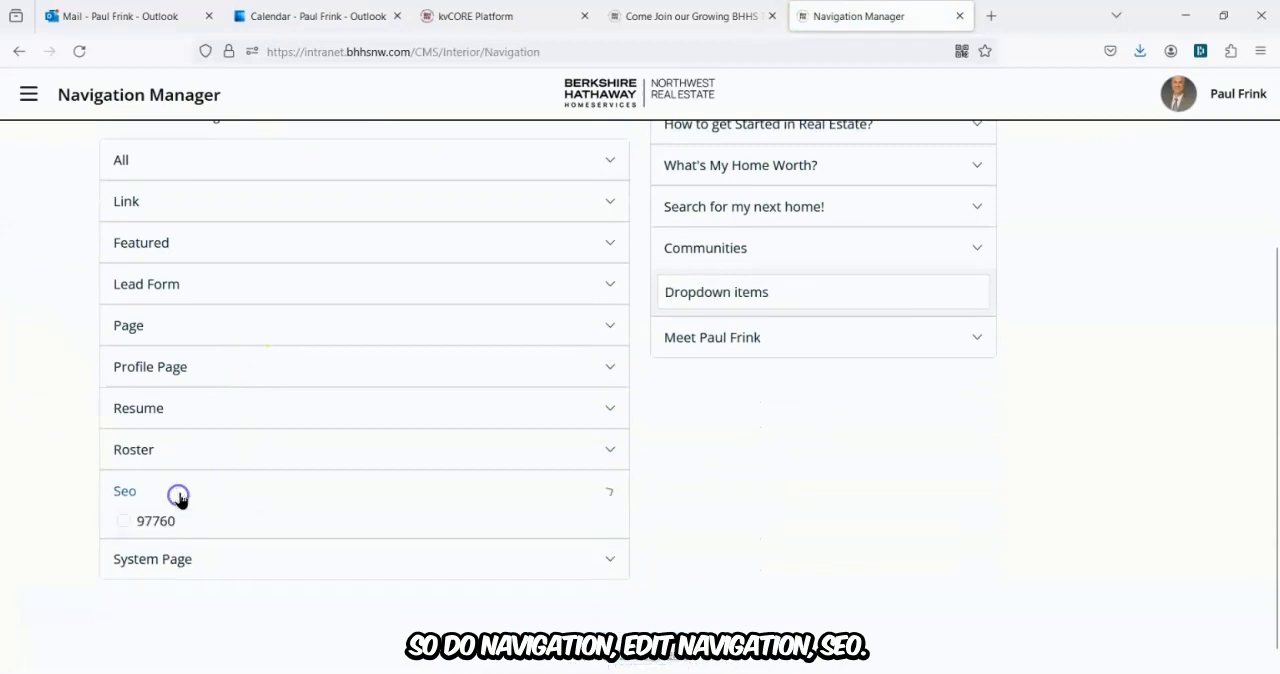
scroll(199, 505, "down", 2)
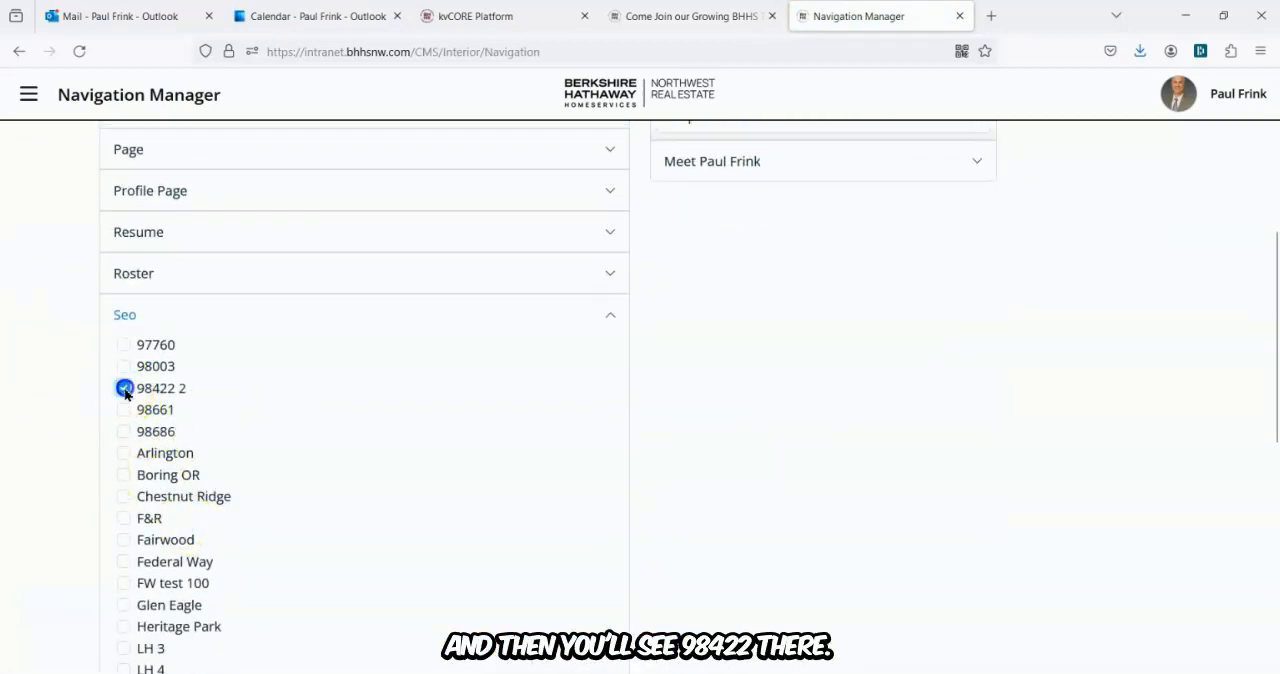
scroll(374, 440, "down", 7)
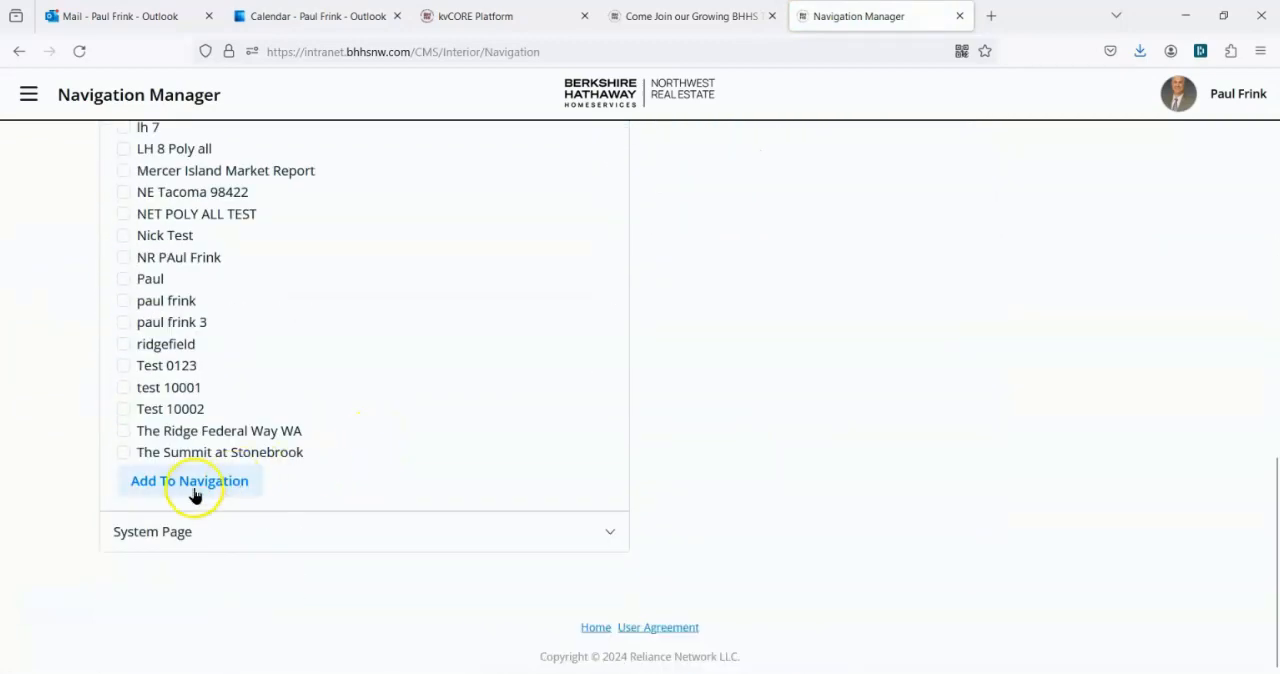
left_click(192, 482)
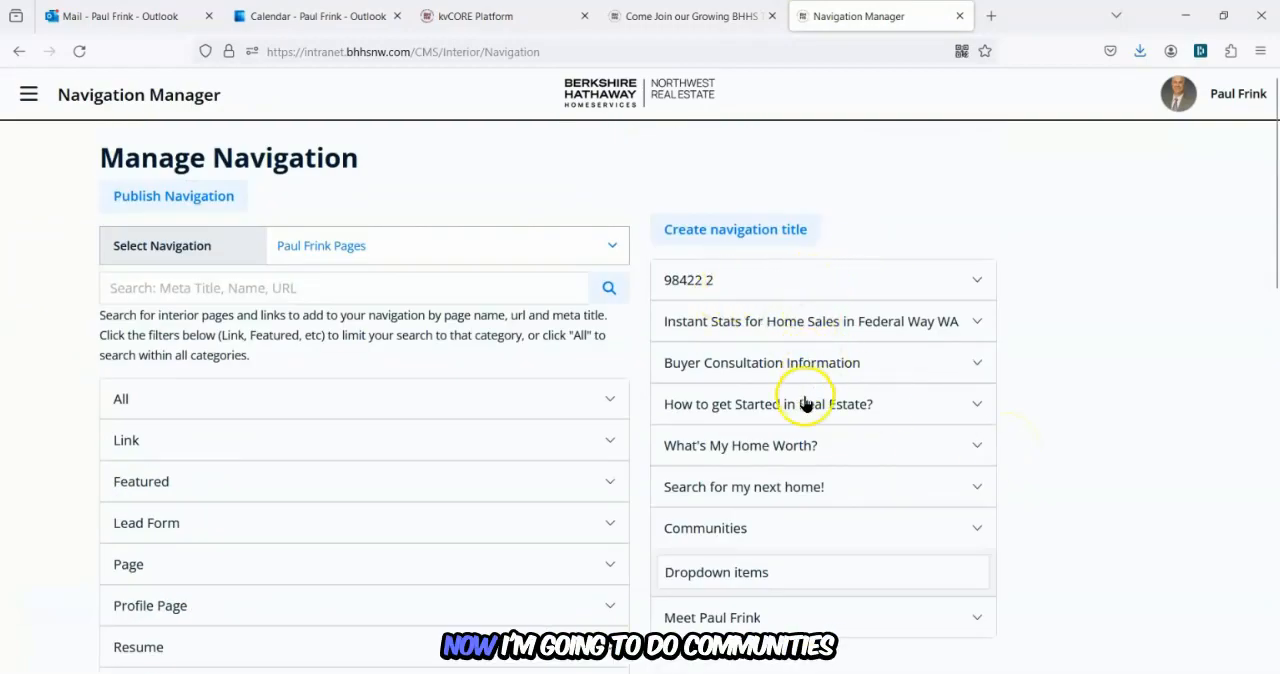
Move the 98422 2 item into the Communities dropdown items and set it to open in a new tab.
left_click(784, 574)
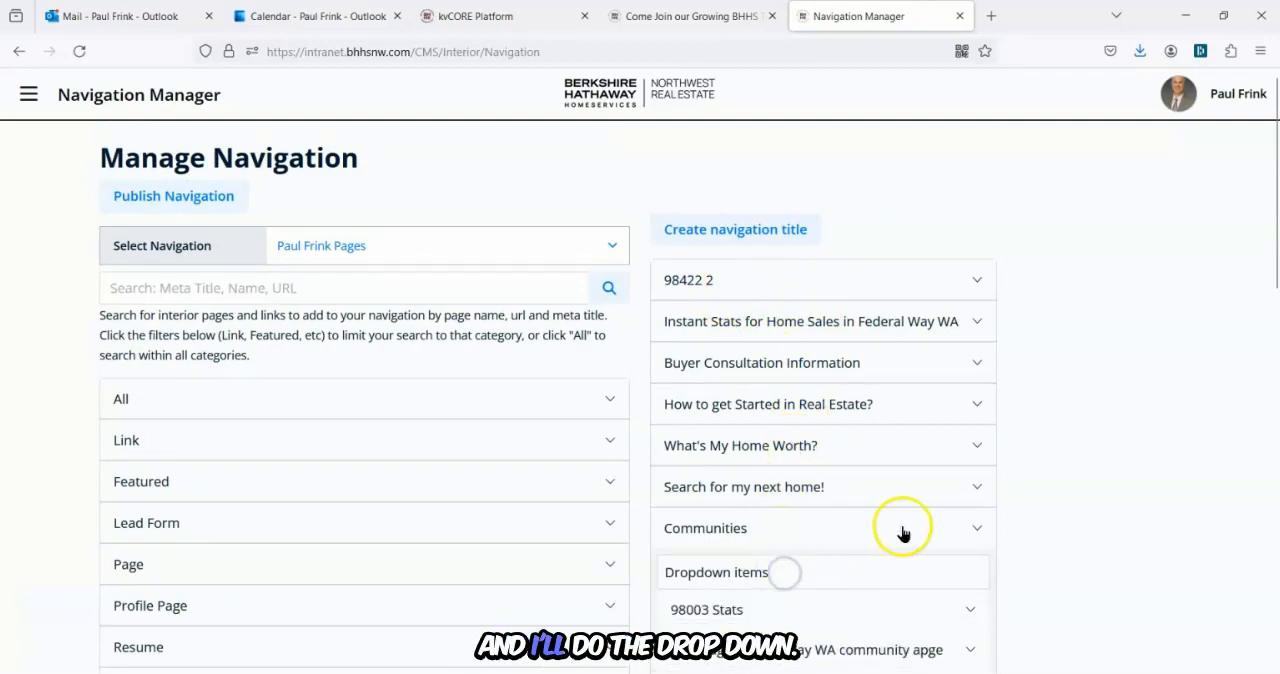
scroll(900, 531, "down", 2)
scroll(847, 475, "up", 1)
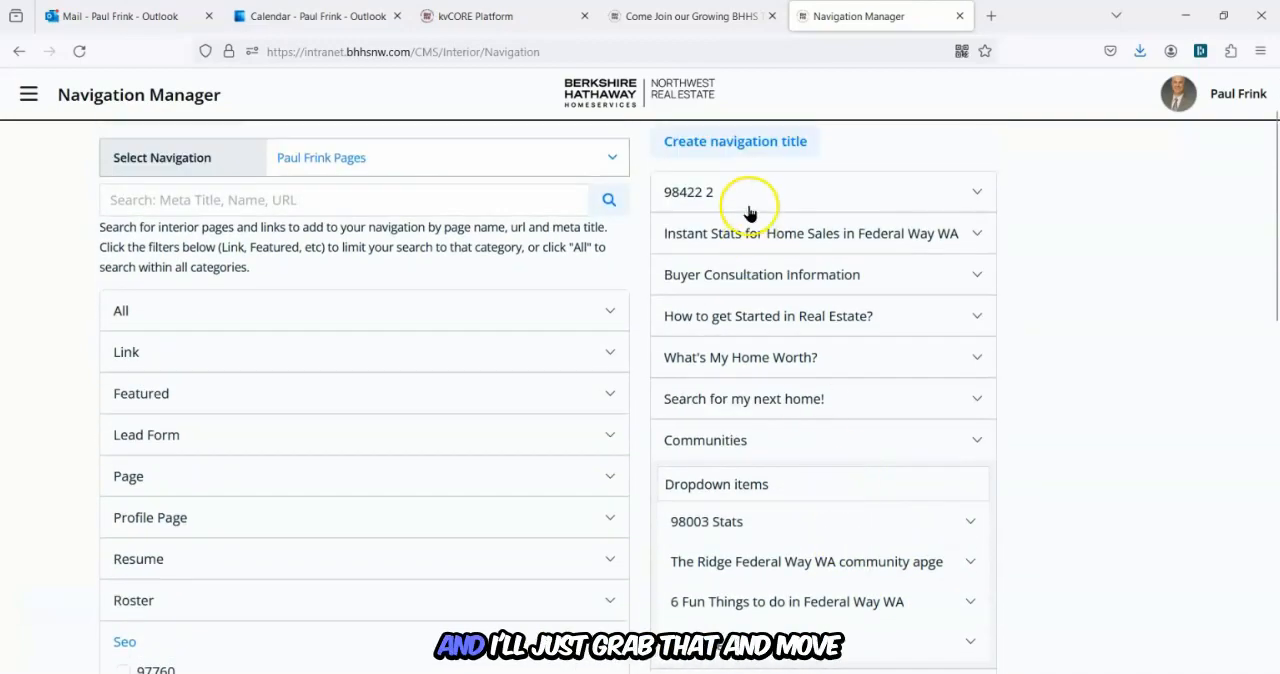
left_click_drag(749, 197, 781, 485)
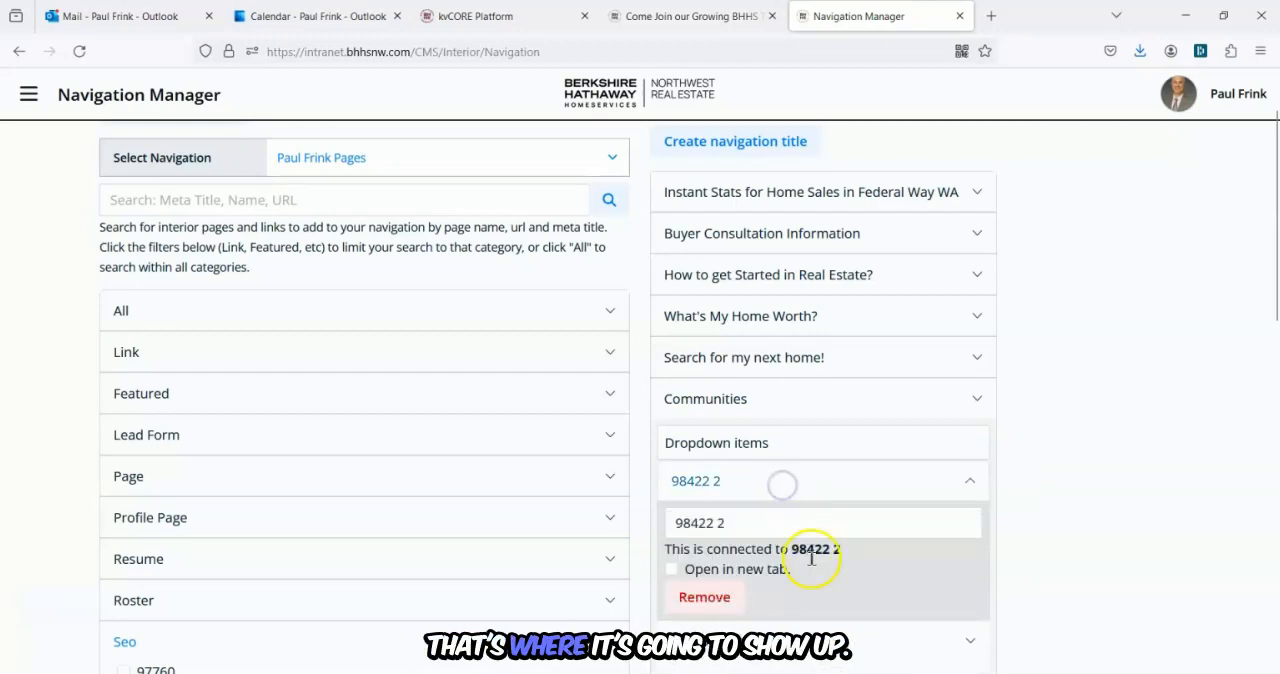
left_click(672, 569)
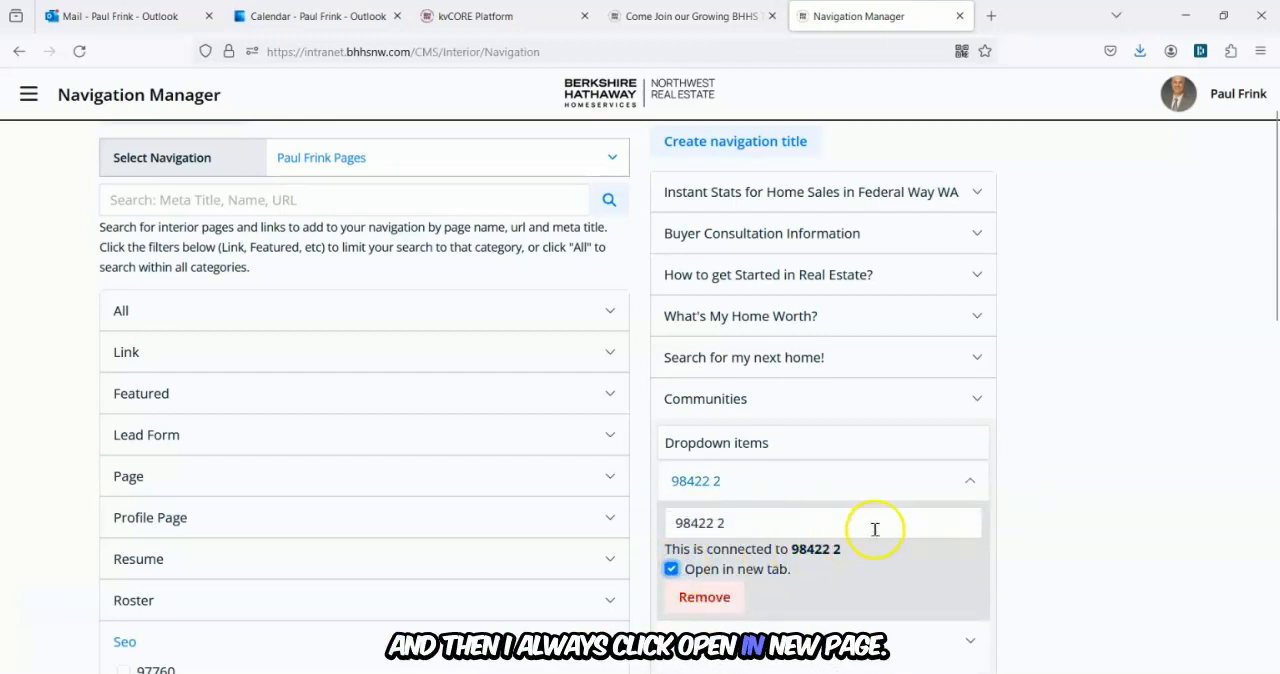
Publish the navigation and acknowledge the confirmation.
scroll(871, 531, "down", 2)
left_click(751, 391)
scroll(830, 384, "down", 1)
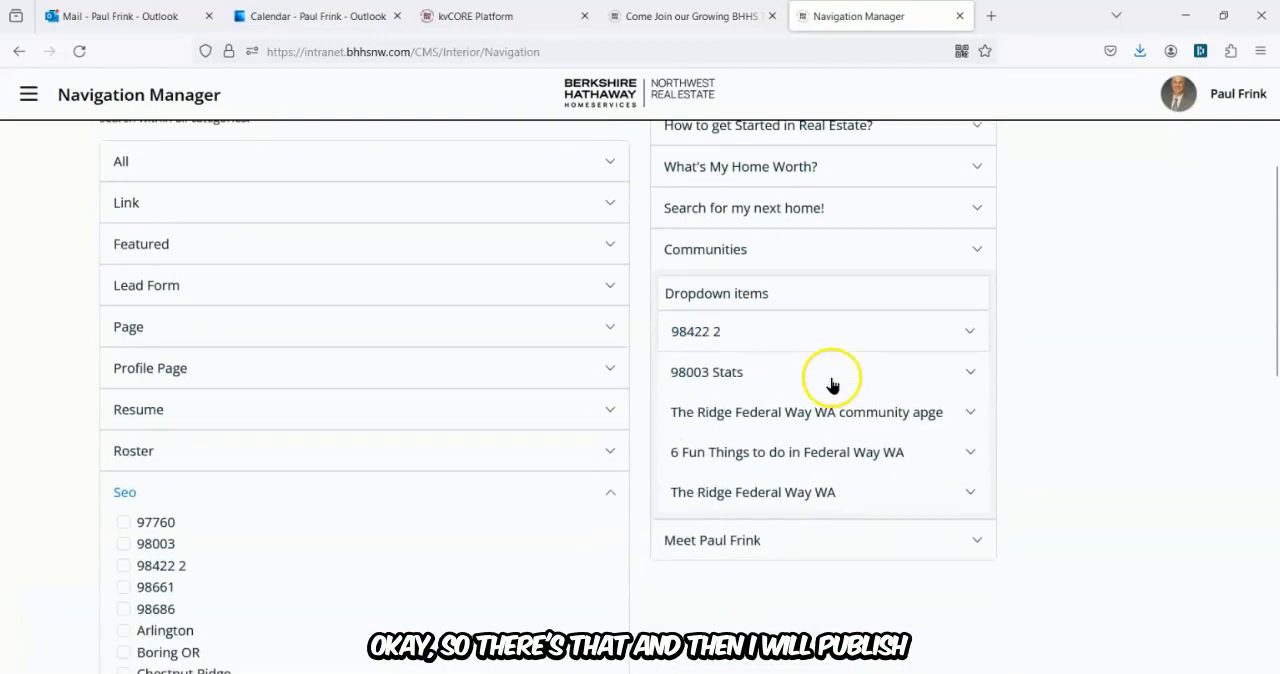
scroll(830, 384, "down", 1)
scroll(783, 294, "up", 4)
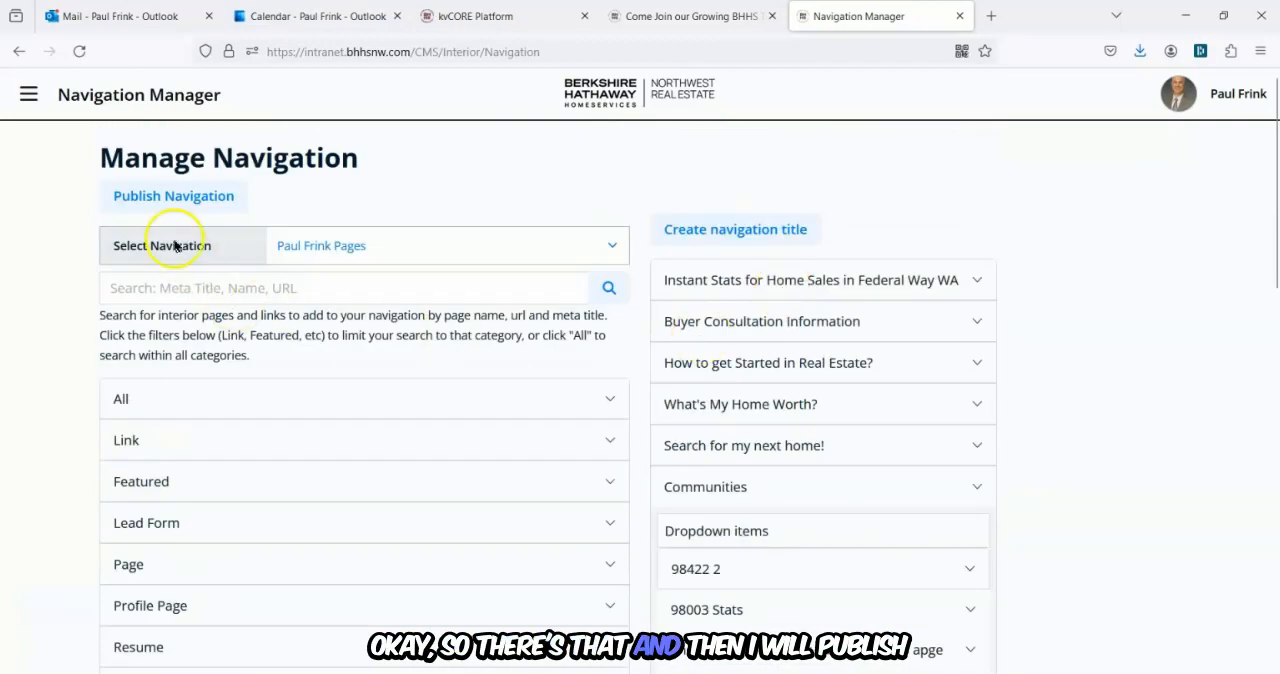
left_click(174, 198)
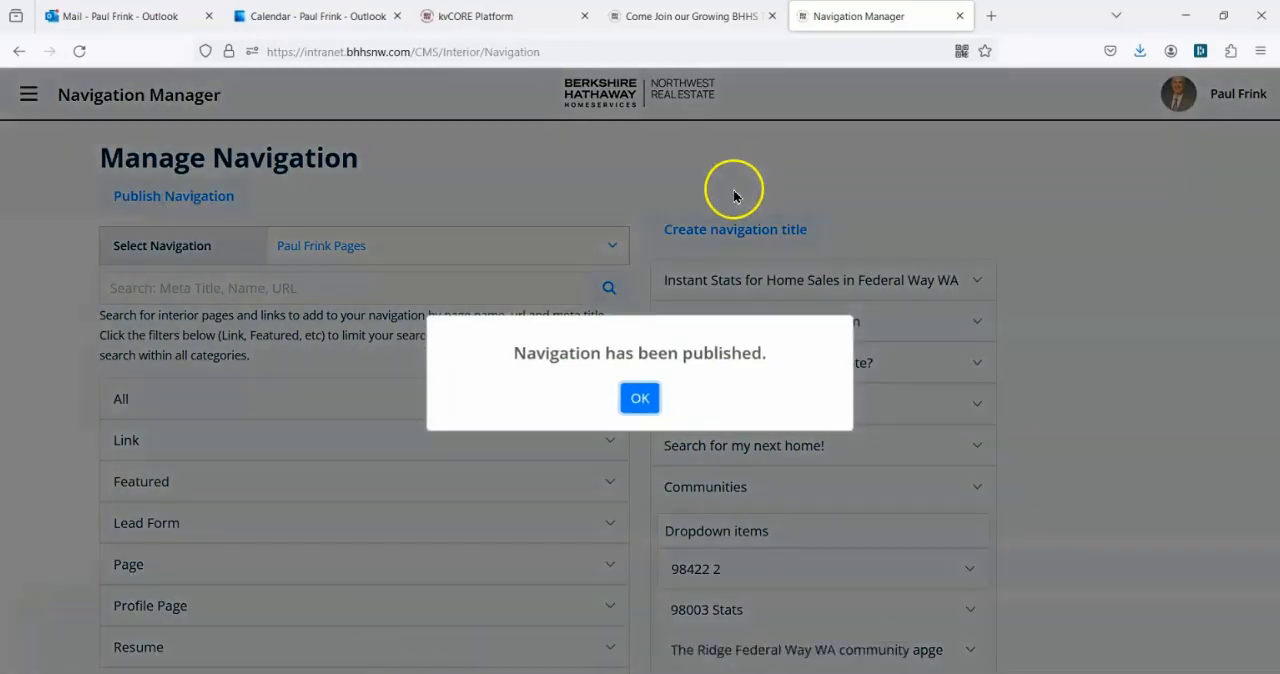
left_click(642, 394)
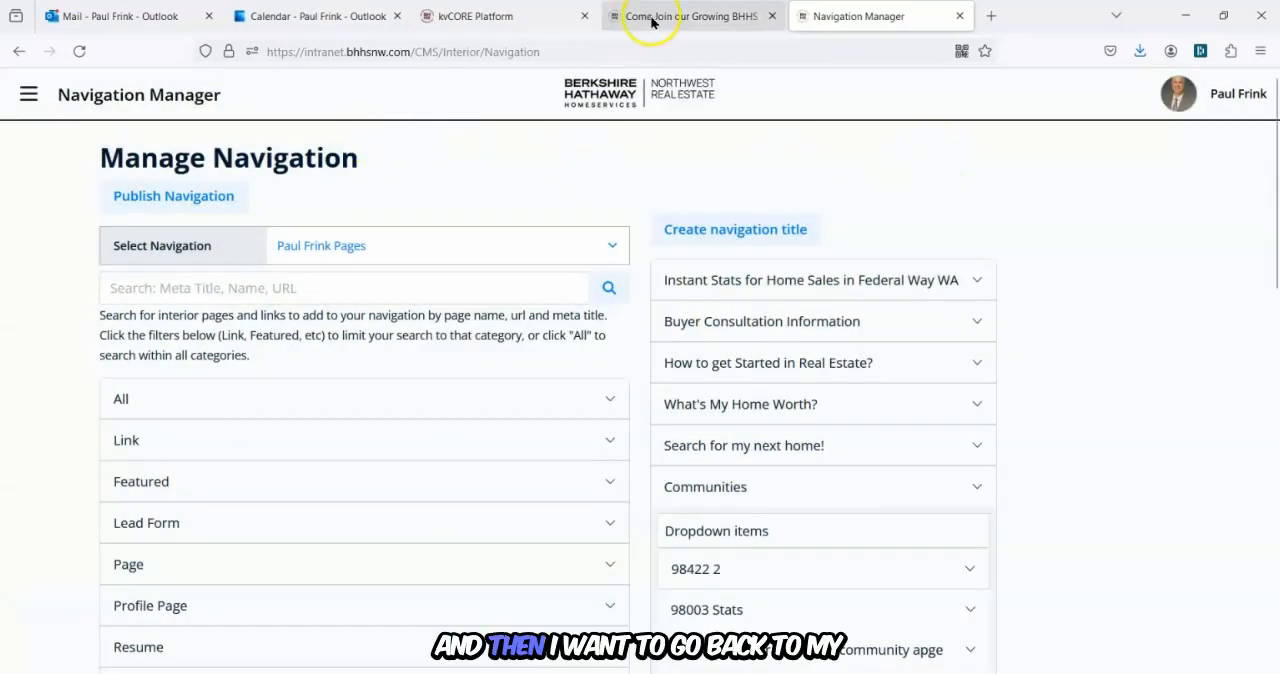
Reload the live website tab and open the 98422 2 page from the Communities menu.
left_click(702, 15)
scroll(431, 194, "up", 15)
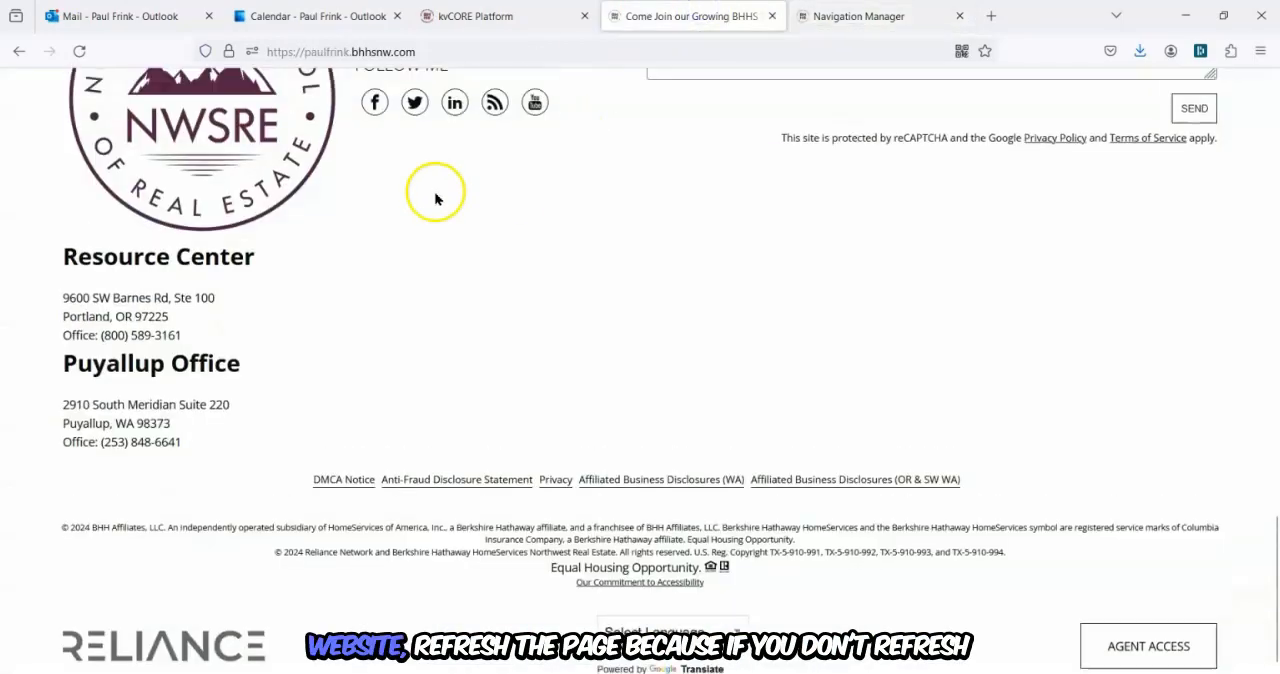
scroll(435, 199, "up", 5)
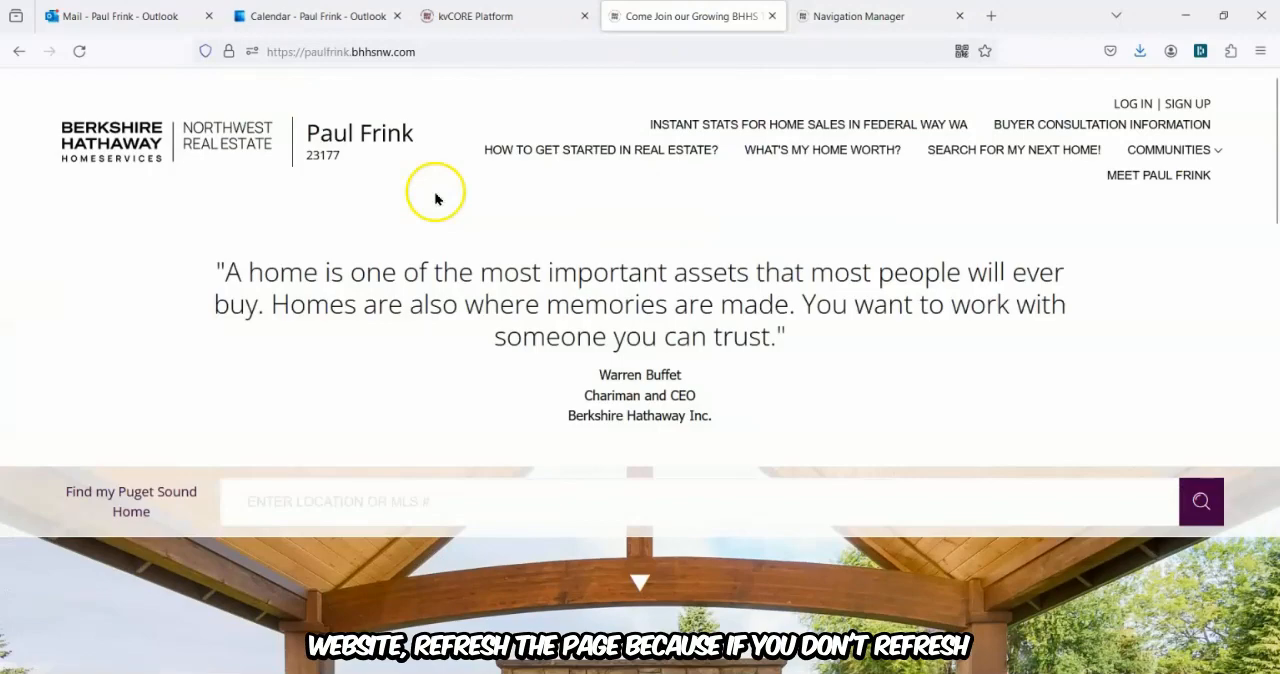
left_click(79, 51)
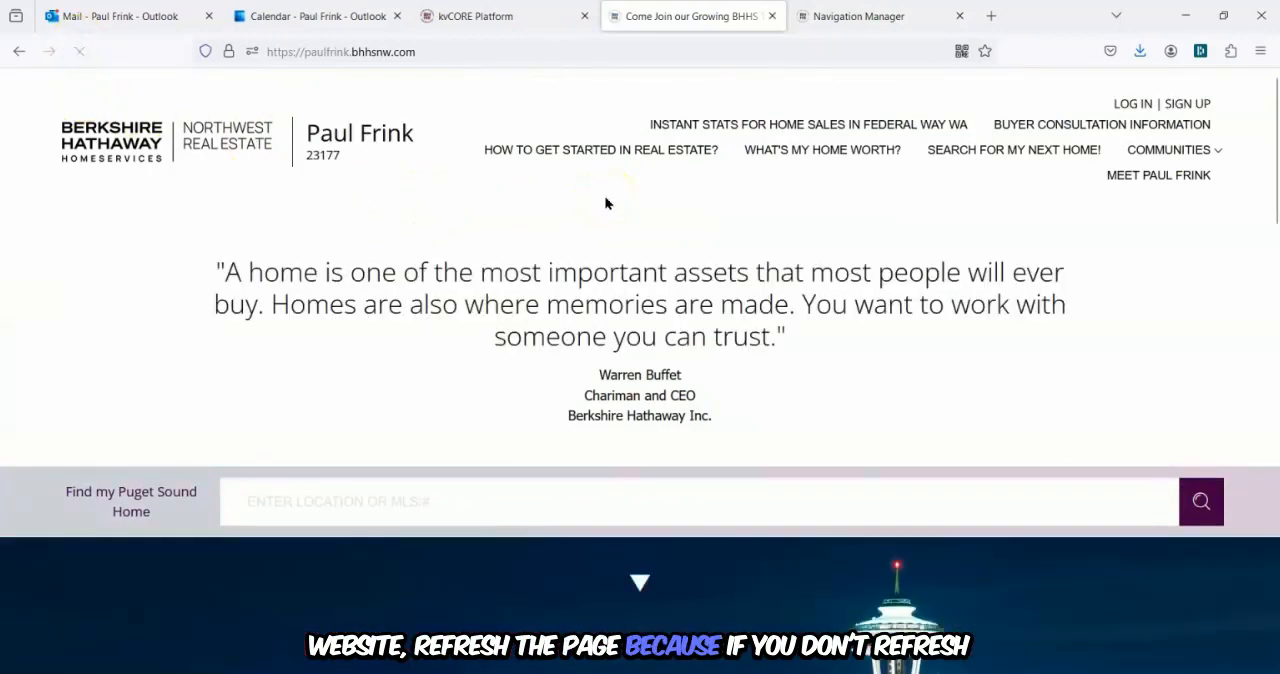
left_click(1178, 155)
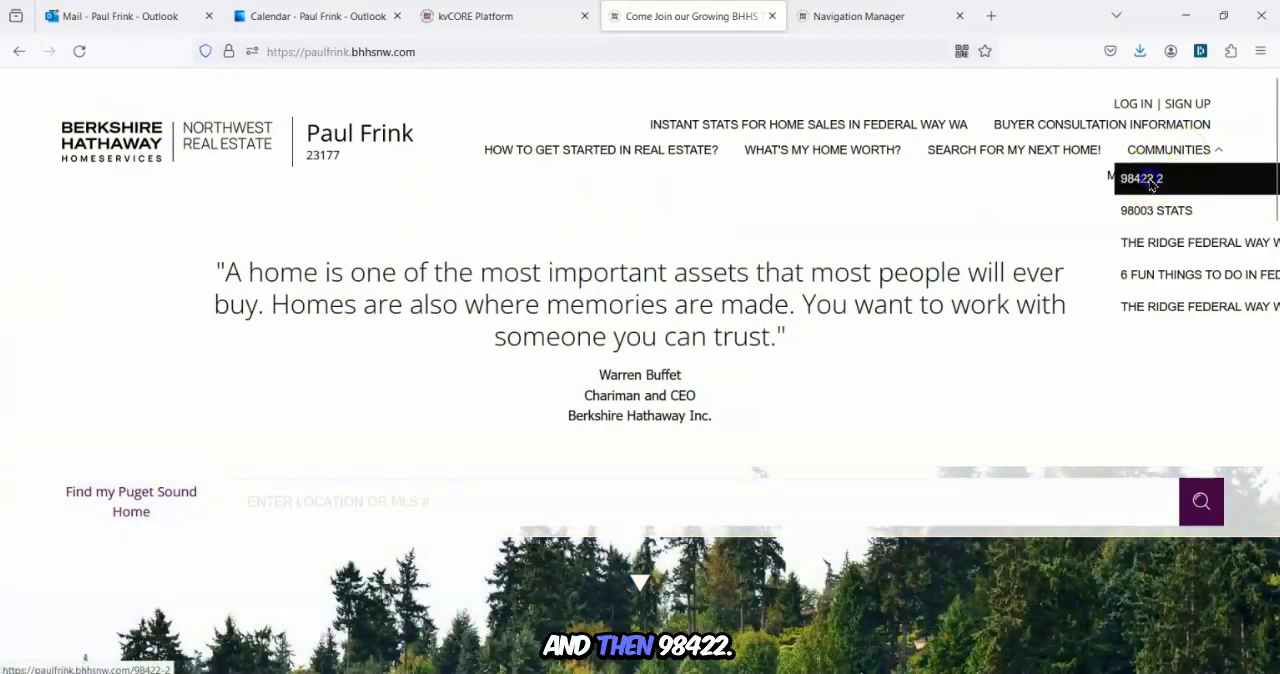
left_click(1138, 178)
Scroll through the 98422 neighborhood report's statistics and listing sections, then close its tab.
scroll(812, 382, "down", 3)
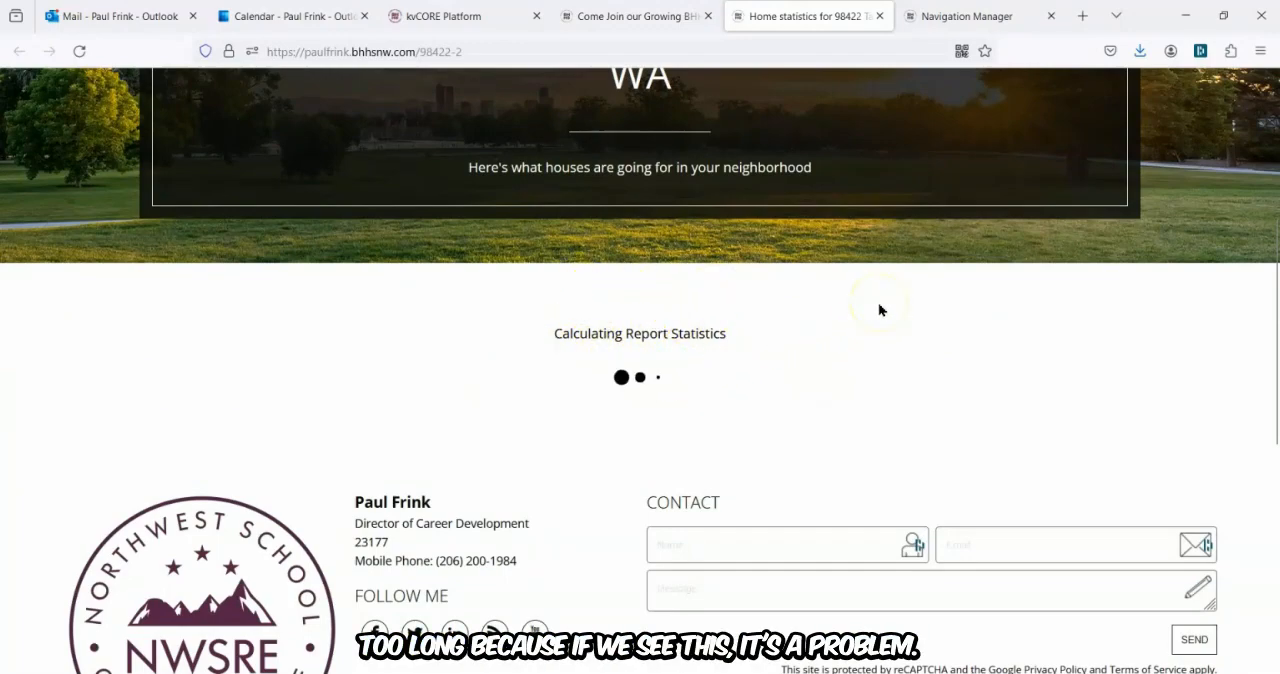
scroll(855, 316, "down", 1)
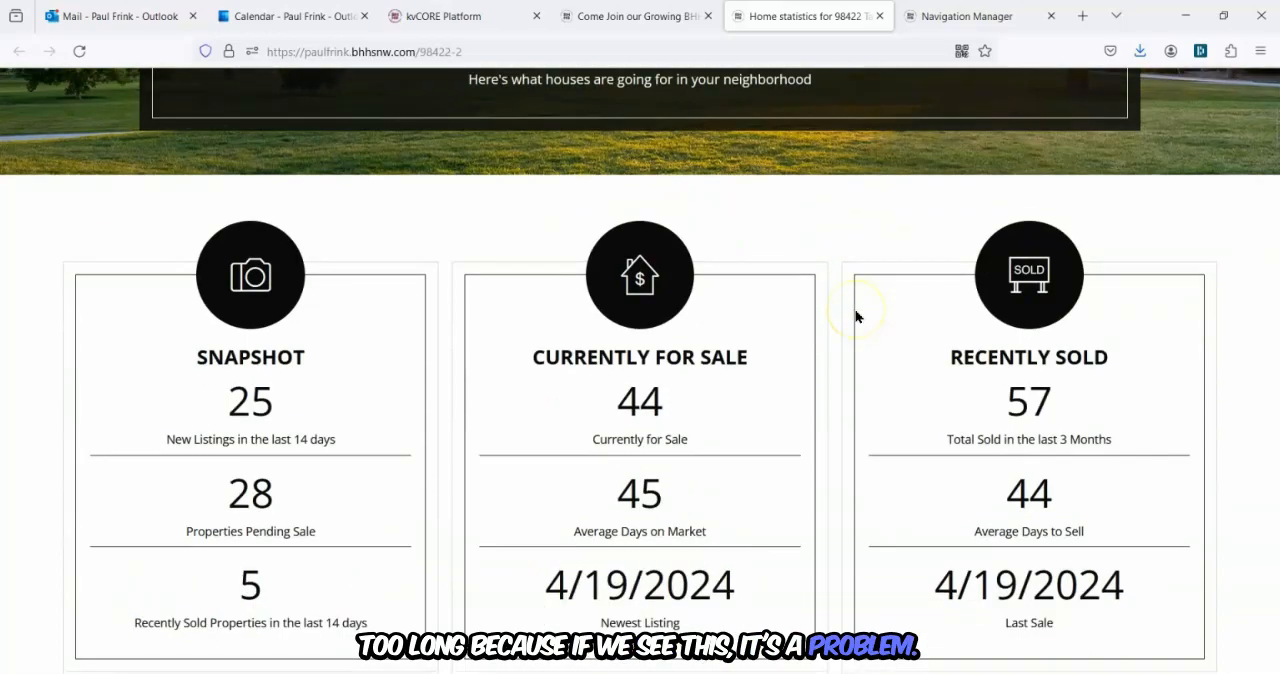
scroll(855, 316, "down", 5)
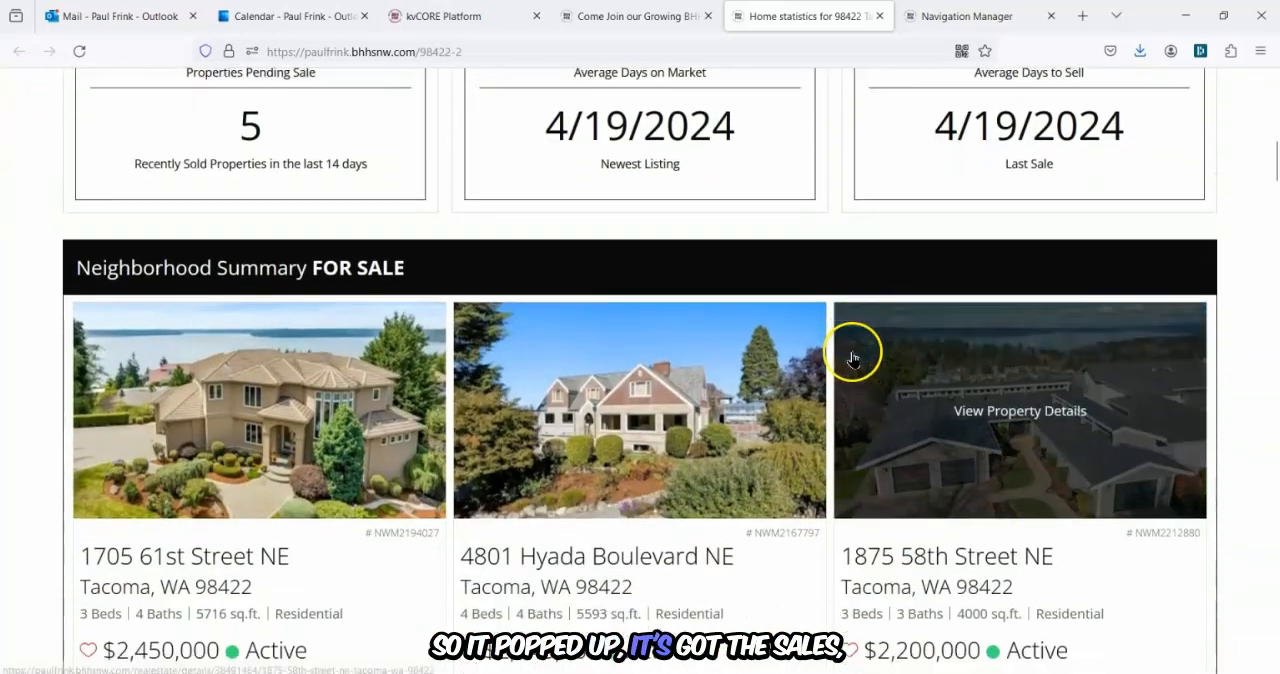
scroll(853, 358, "down", 13)
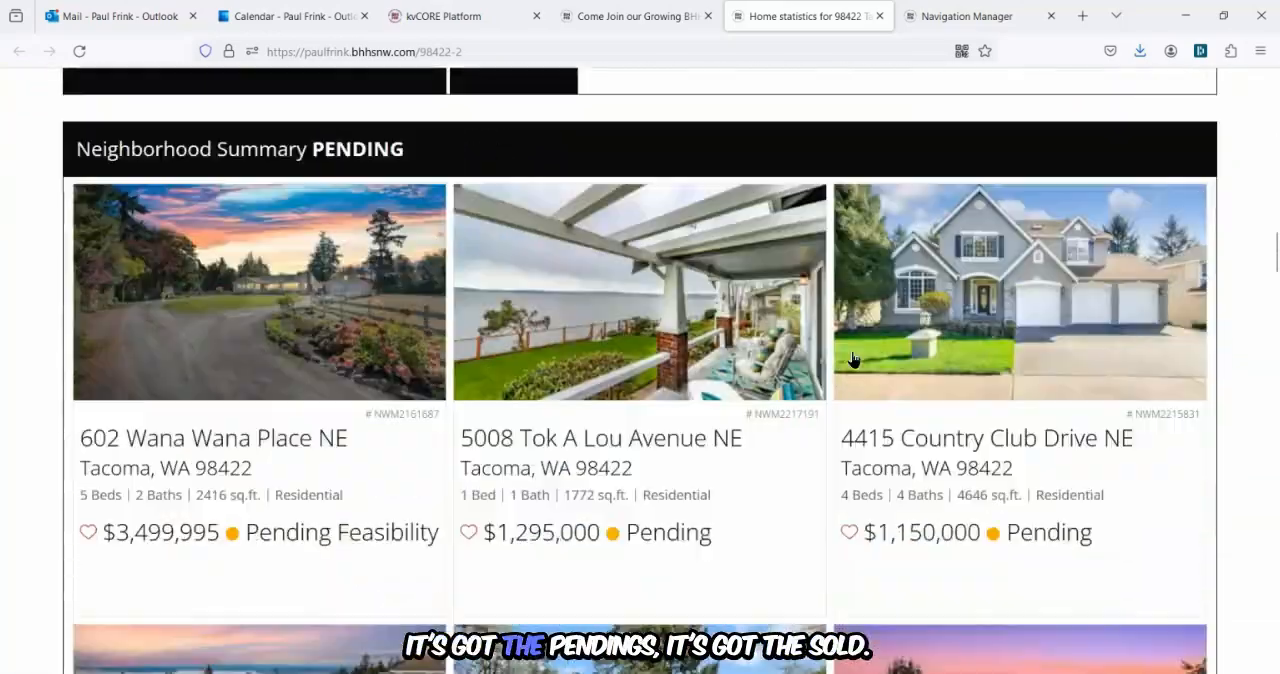
scroll(853, 358, "down", 11)
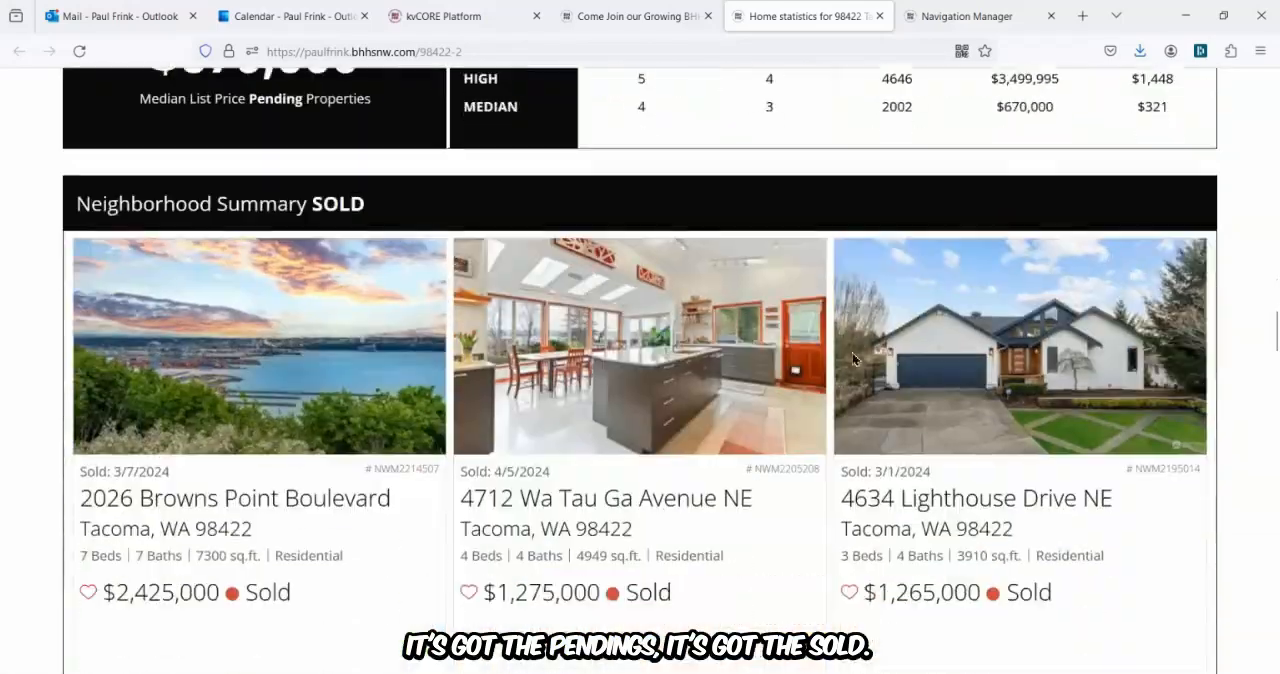
scroll(853, 358, "down", 9)
scroll(849, 360, "up", 15)
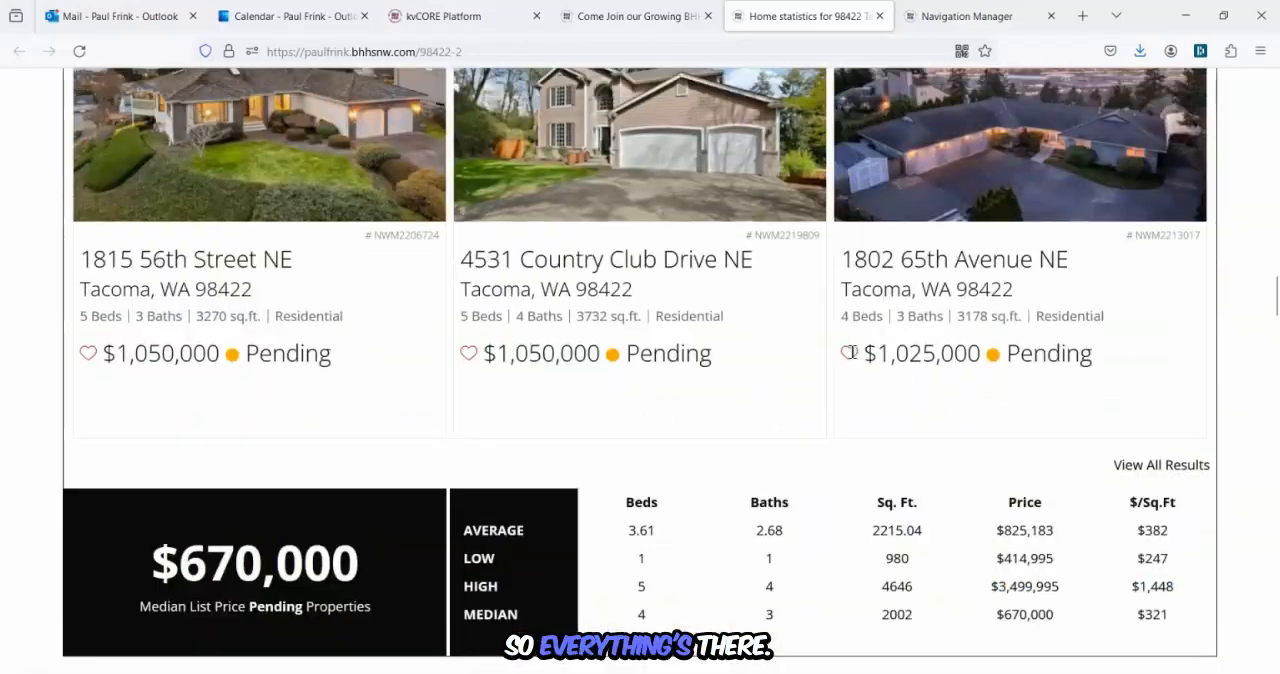
scroll(849, 352, "up", 20)
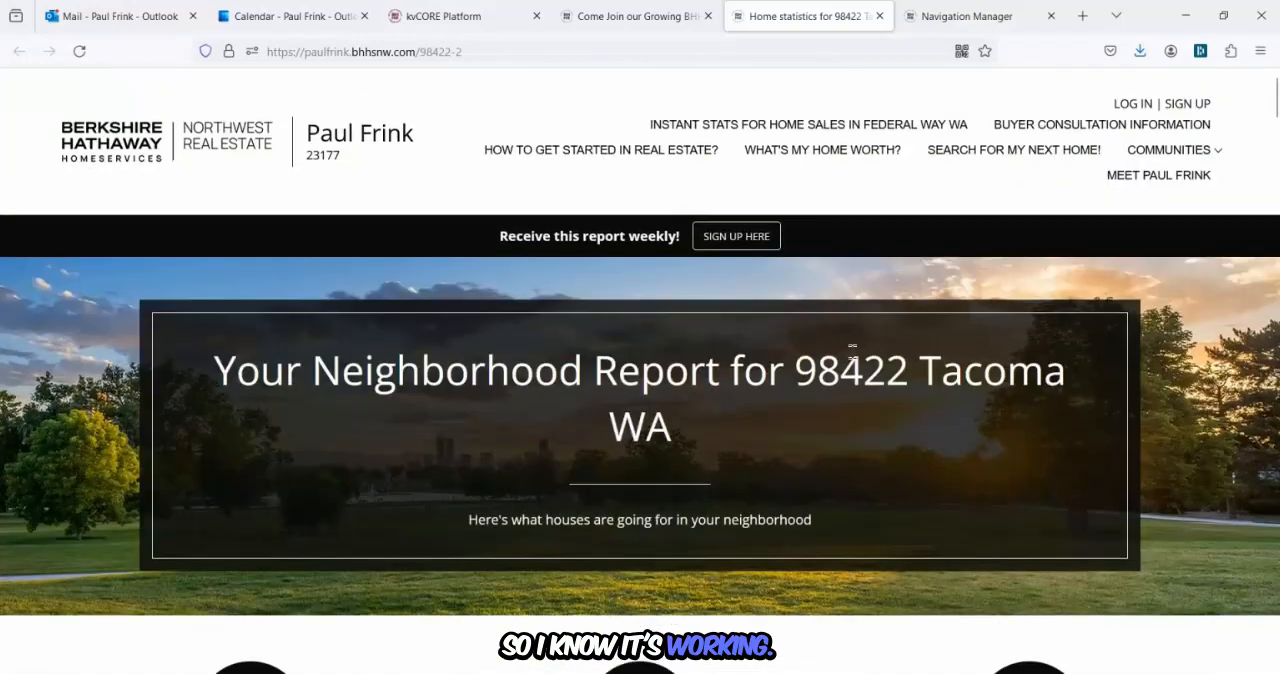
left_click(879, 17)
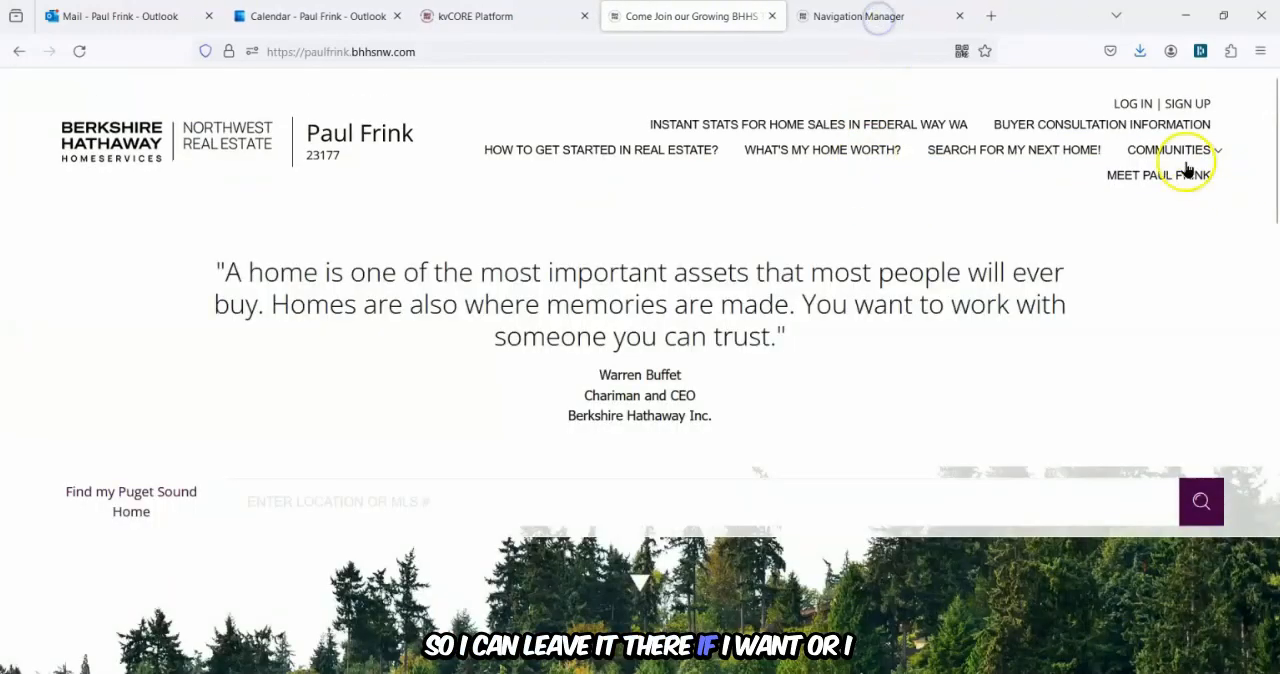
mouse_move(1180, 157)
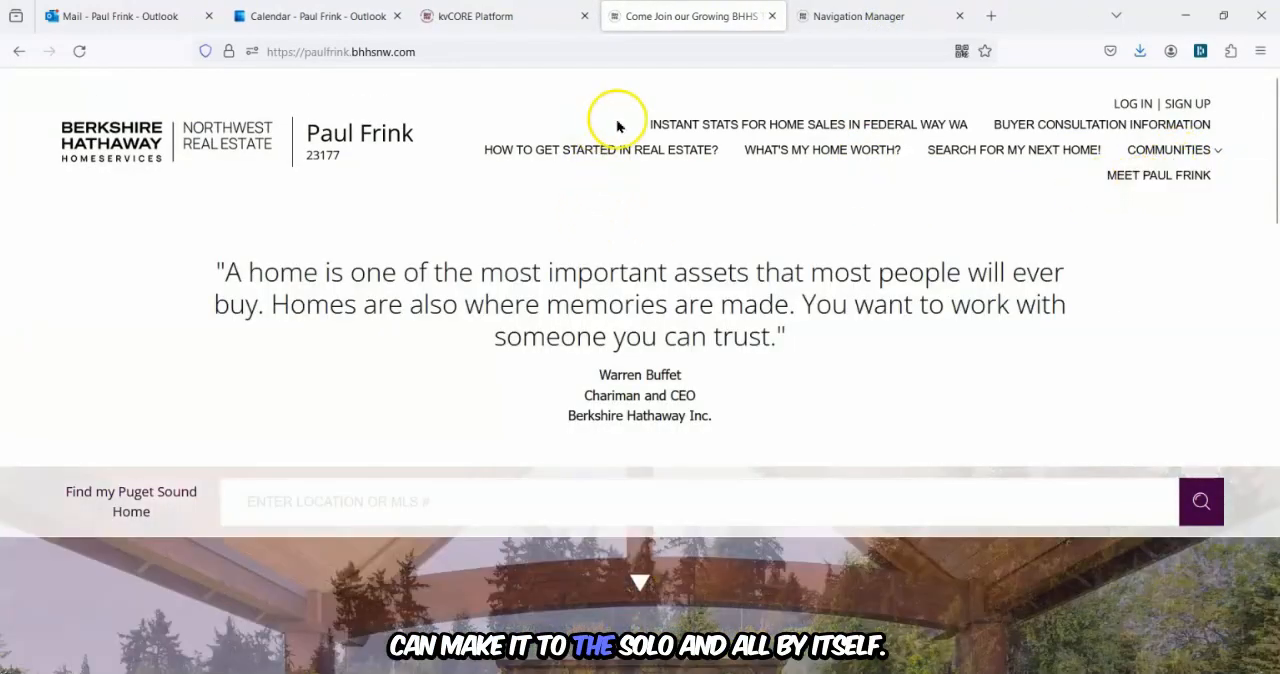